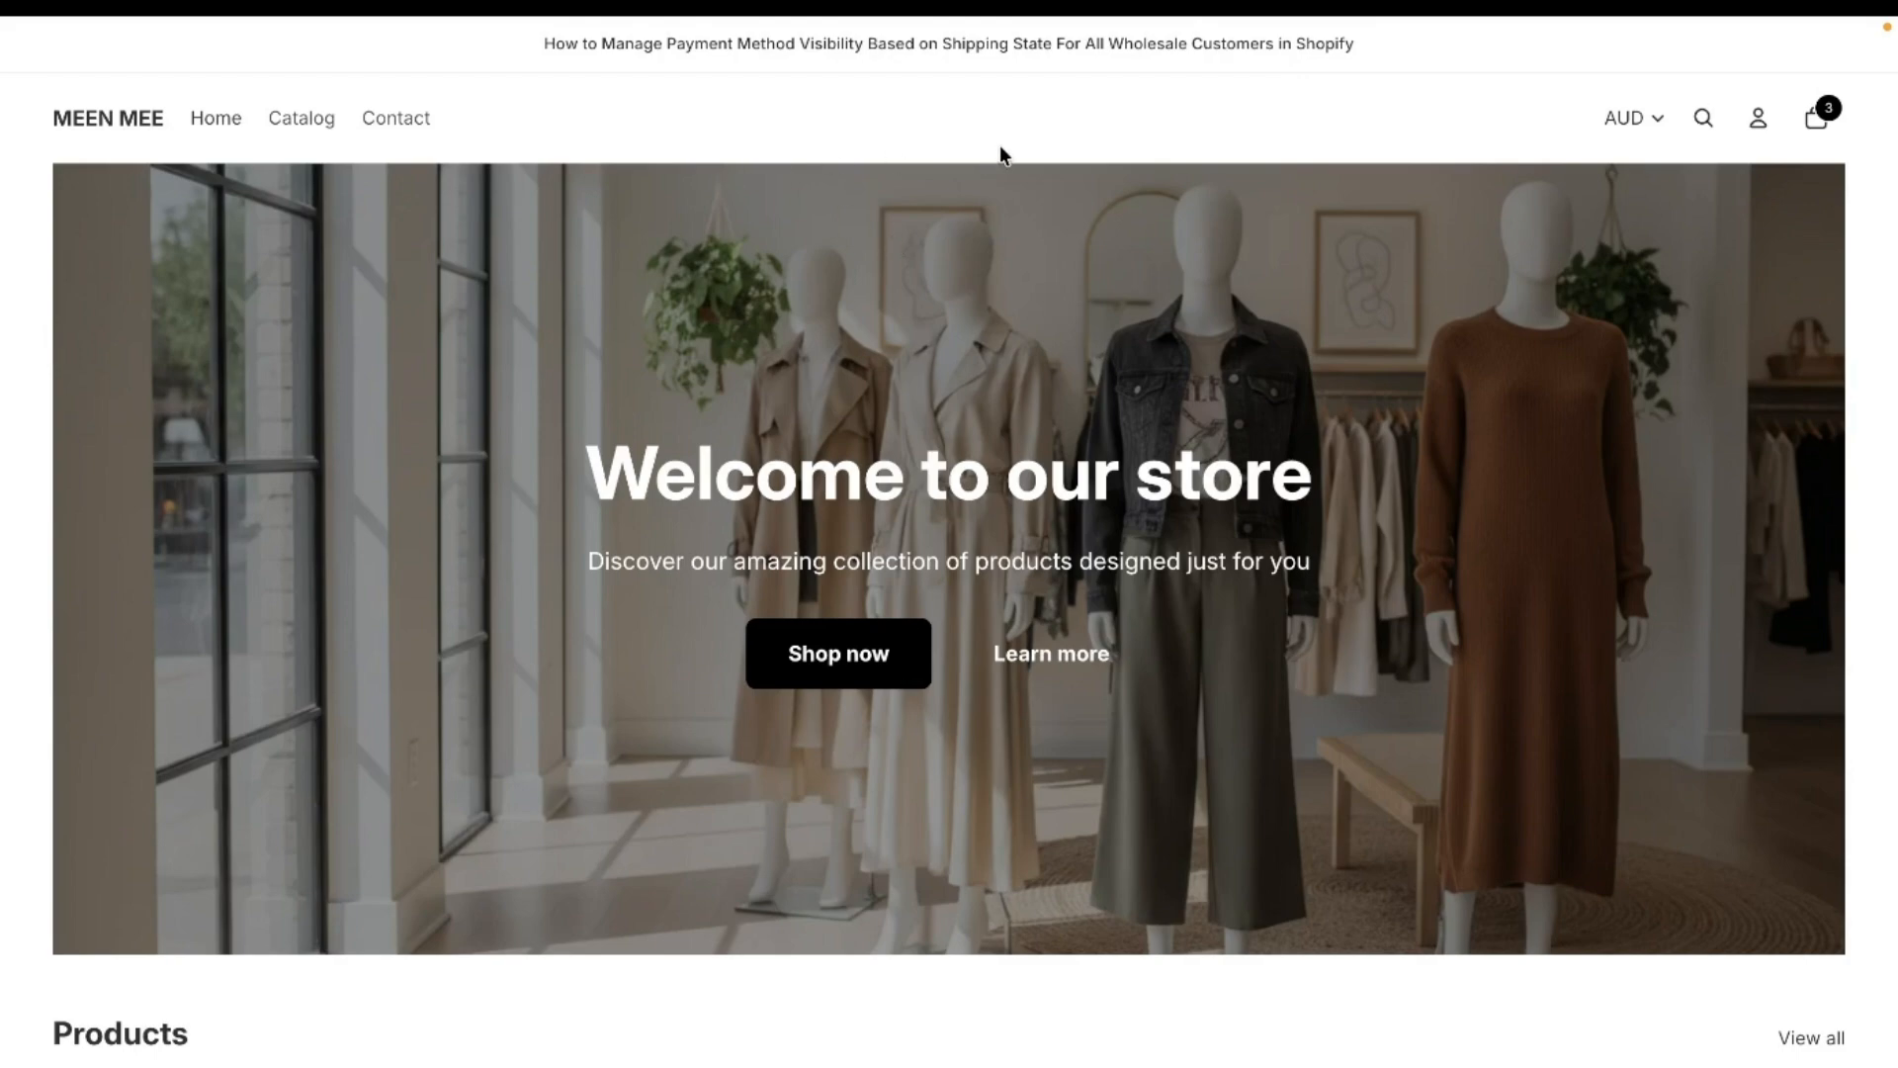
# - Open the cart, proceed to checkout and review the shipping and payment methods offered for the Ontario address, including Cash on Delivery
pyautogui.click(1813, 121)
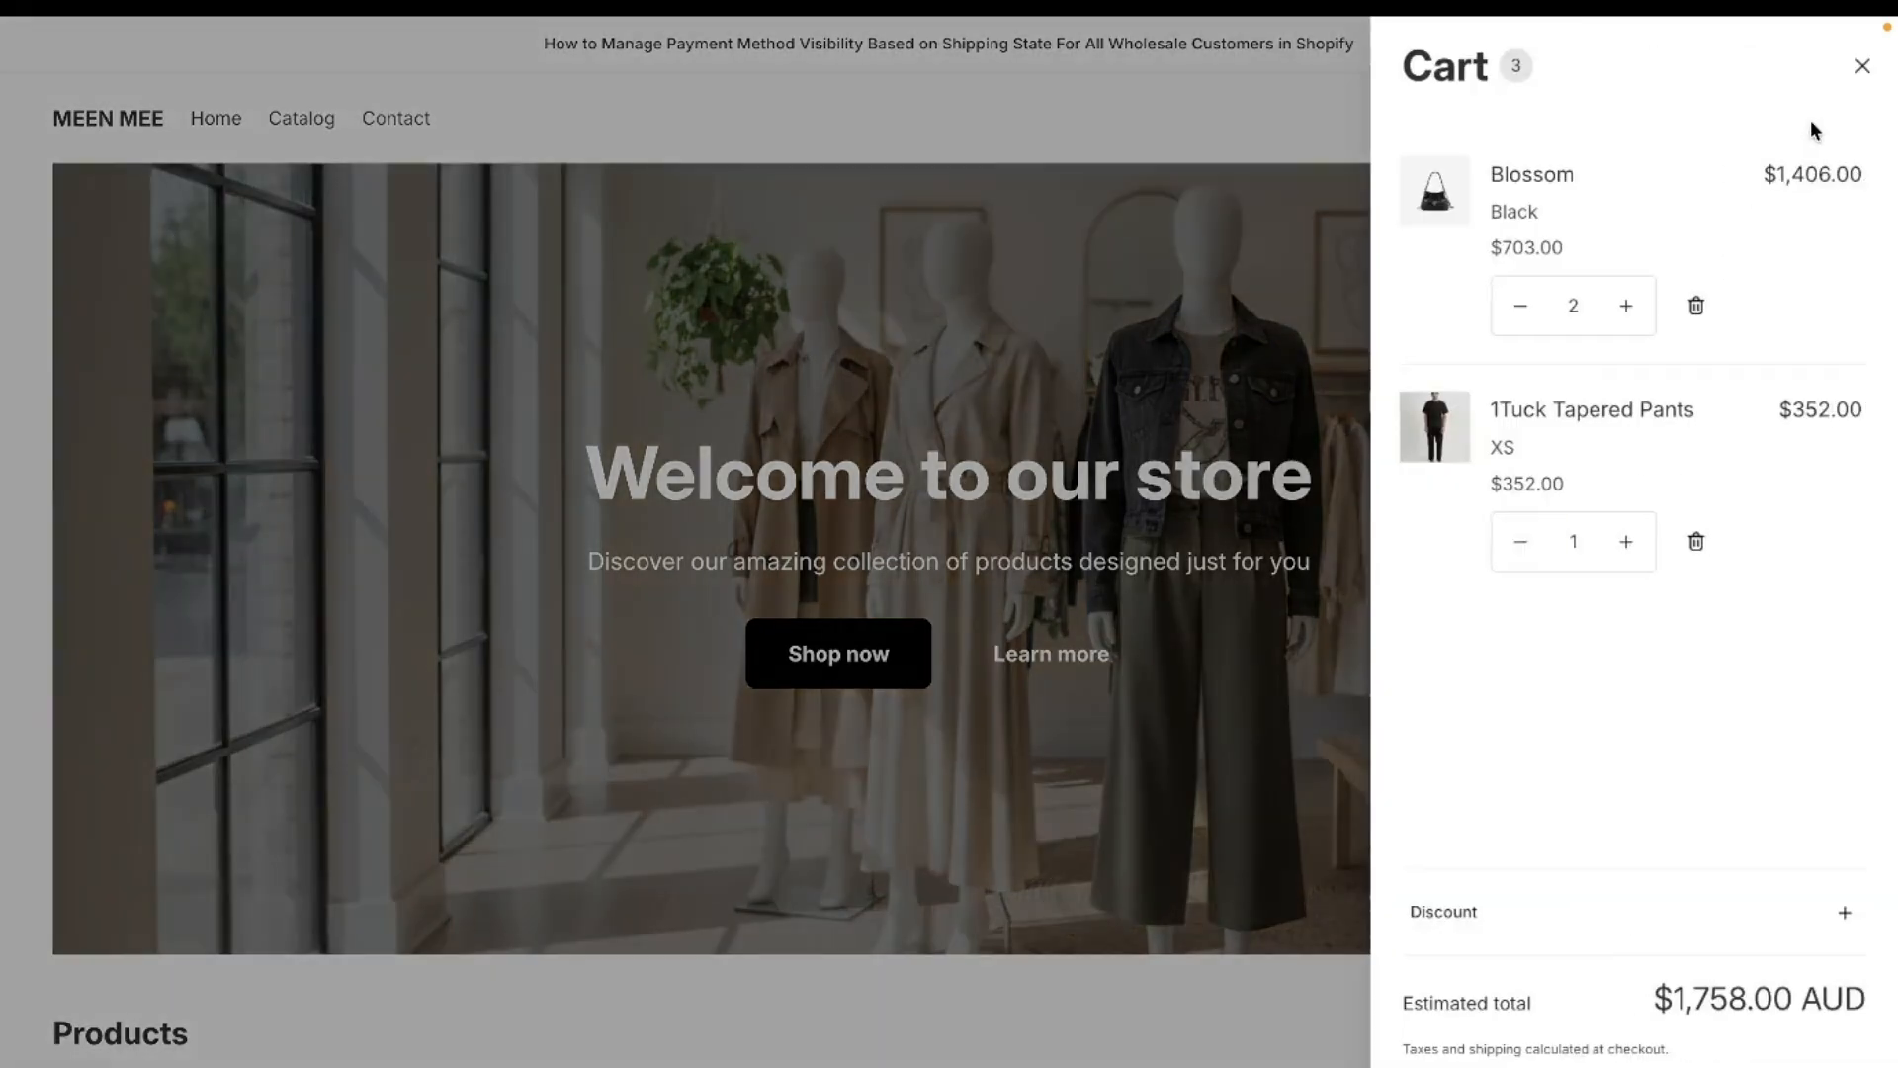
pyautogui.click(1641, 1066)
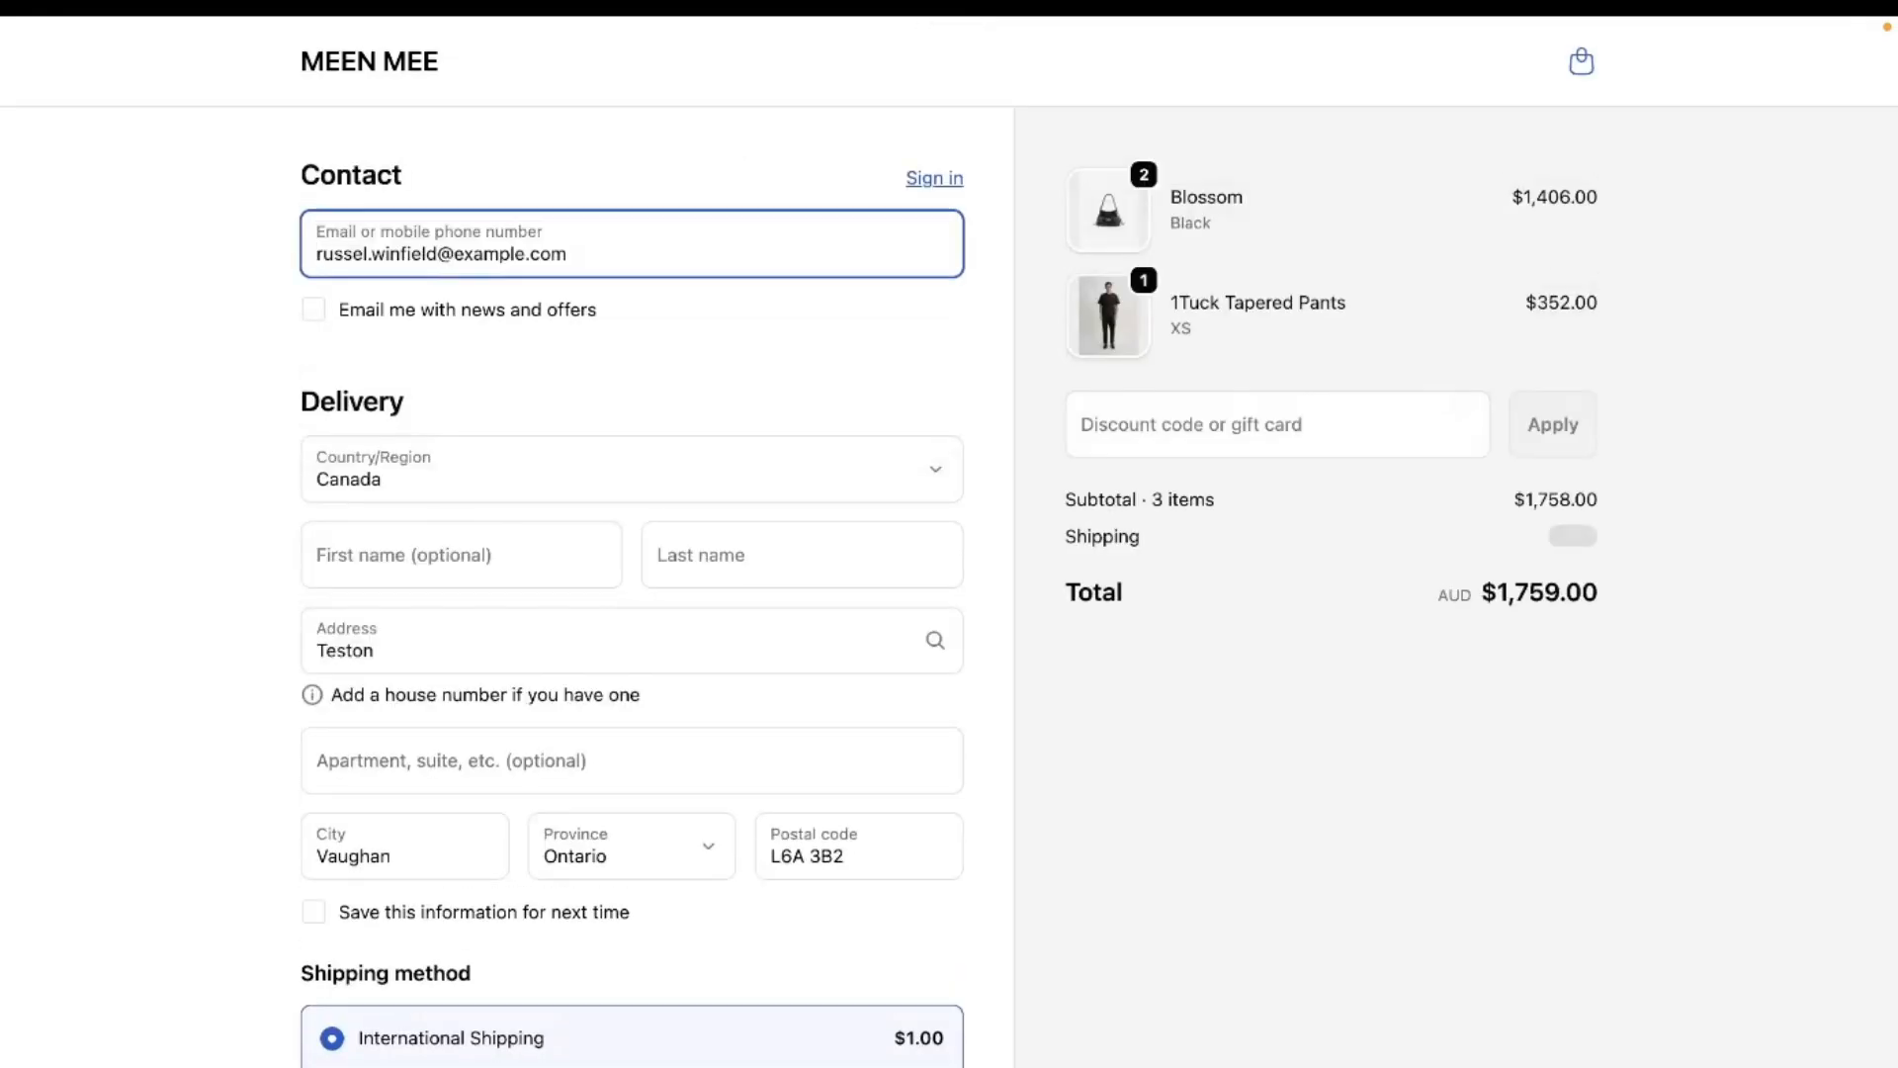
pyautogui.scroll(-1, 856, 649)
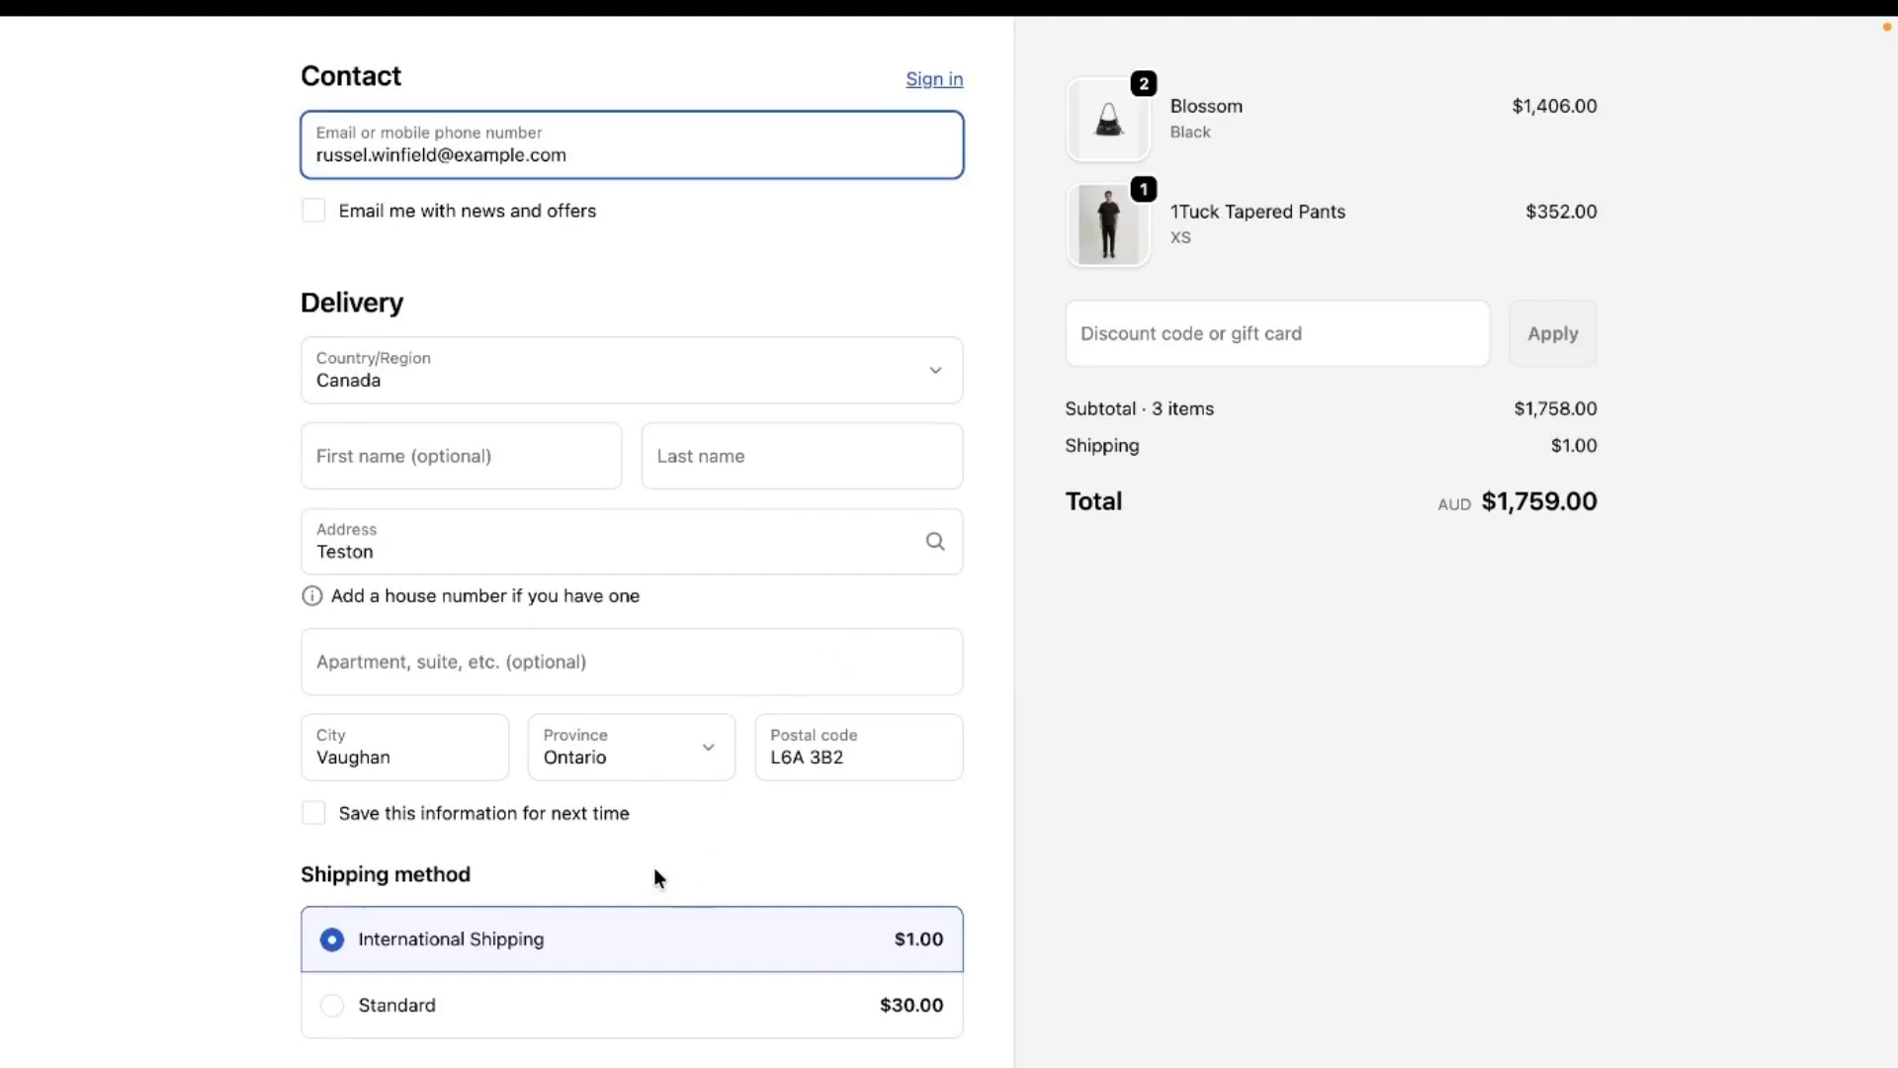
pyautogui.scroll(-2, 657, 878)
pyautogui.scroll(-4, 657, 878)
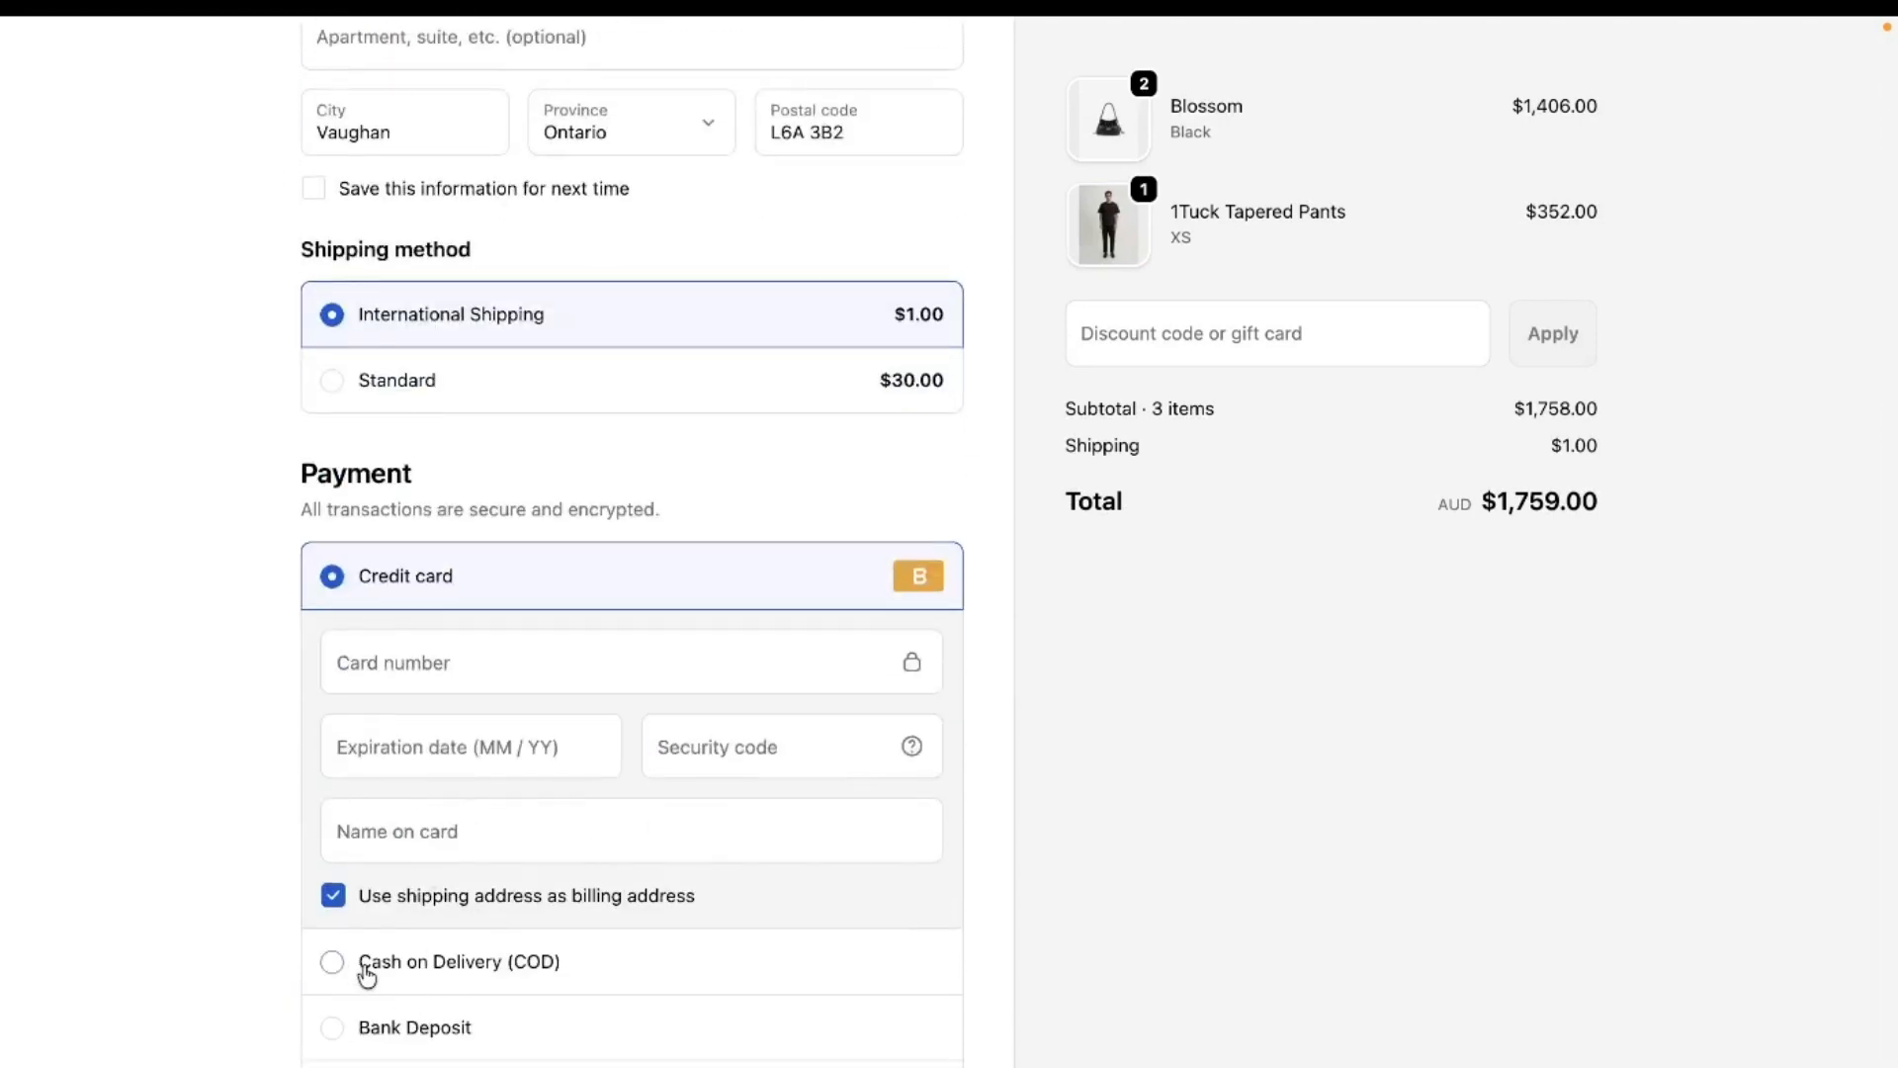
pyautogui.moveTo(363, 973); pyautogui.dragTo(579, 989)
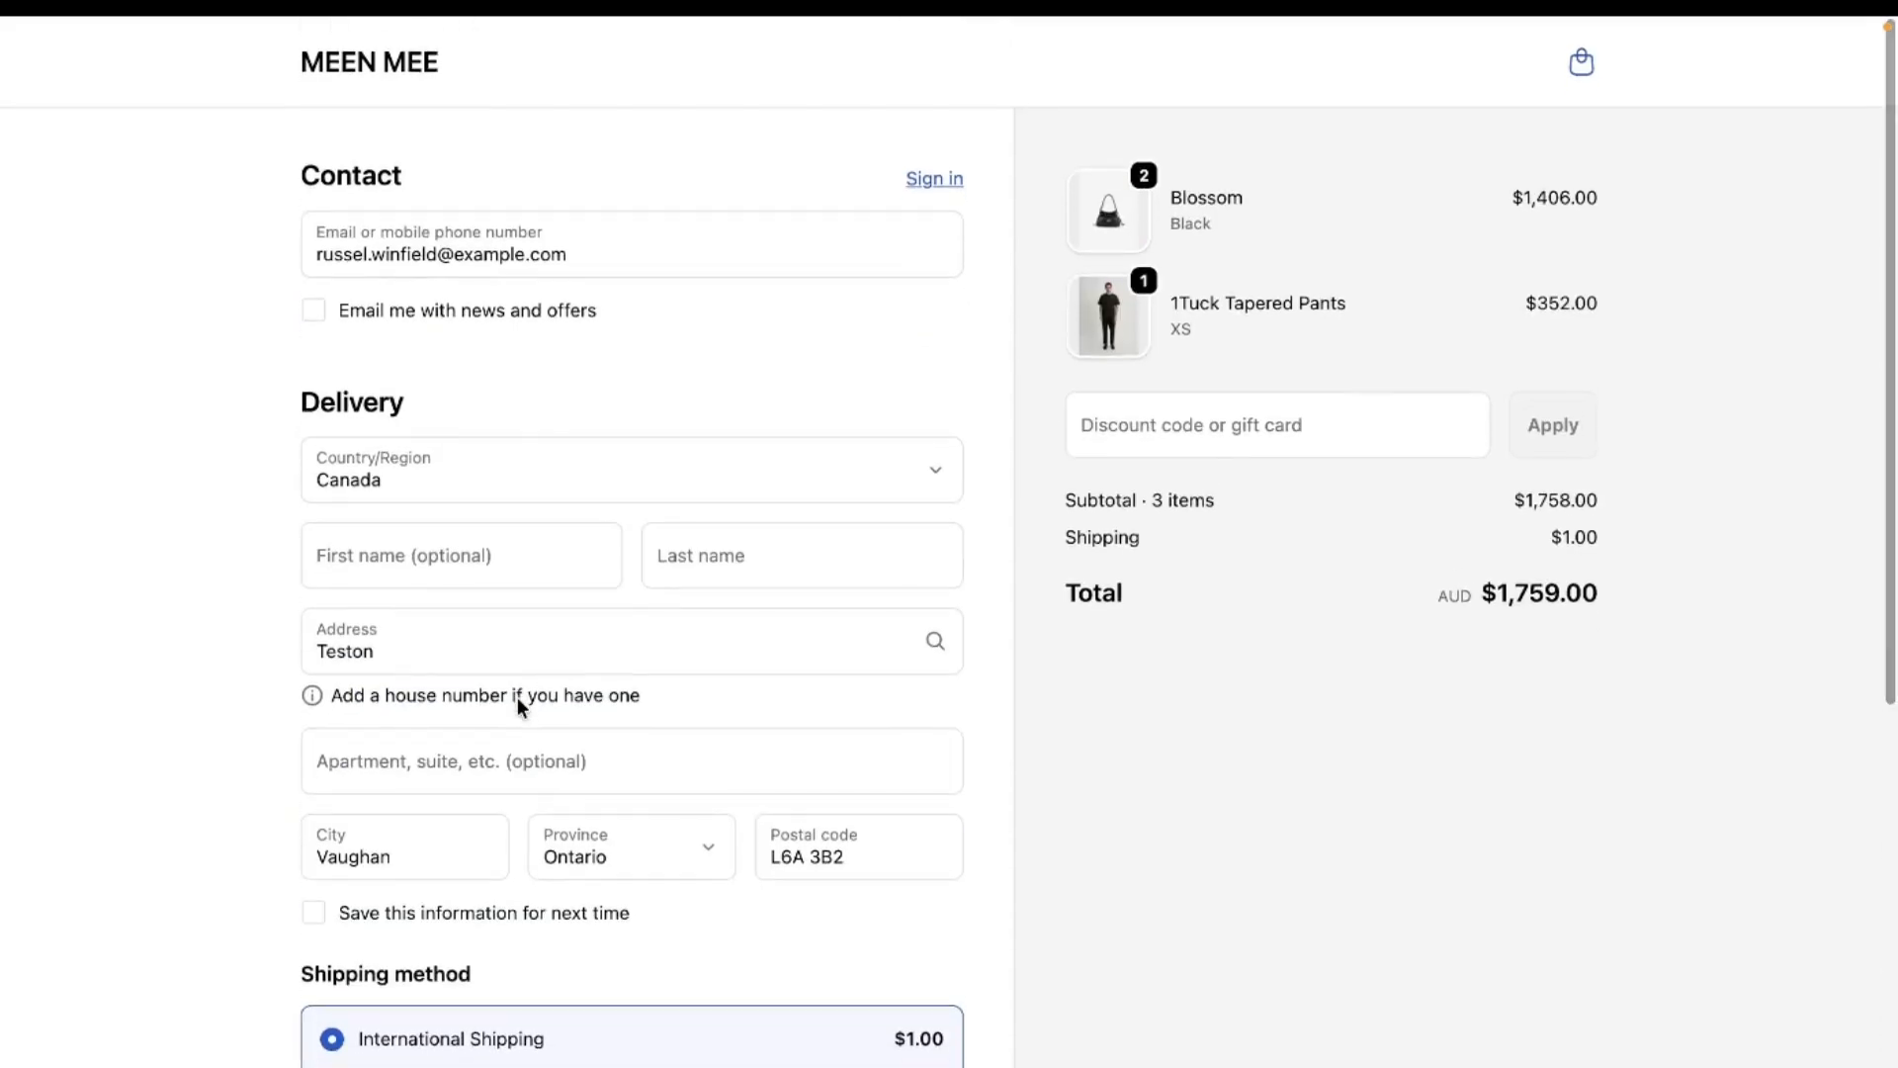
# - Return to the store's home page and switch to the BTB: B2B Order Limit listing in the Shopify App Store
pyautogui.click(374, 61)
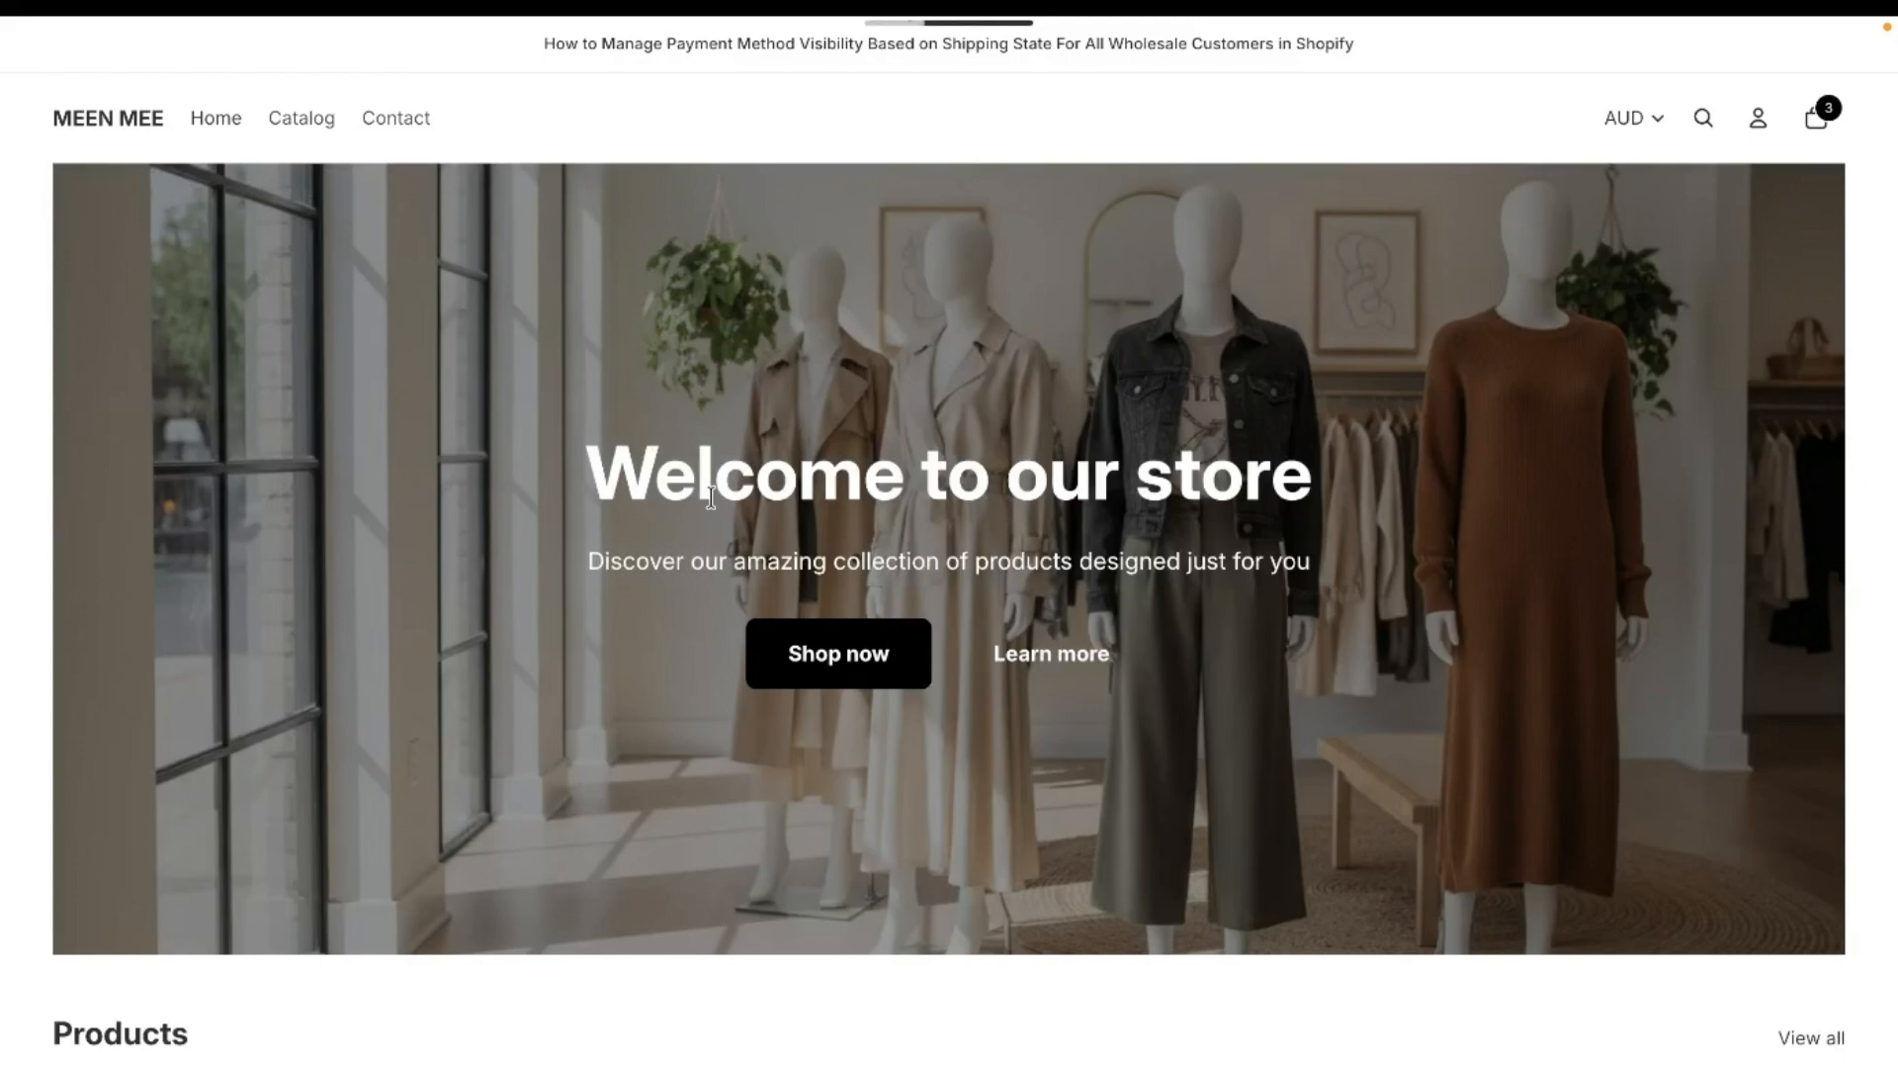
pyautogui.moveTo(5, 391)
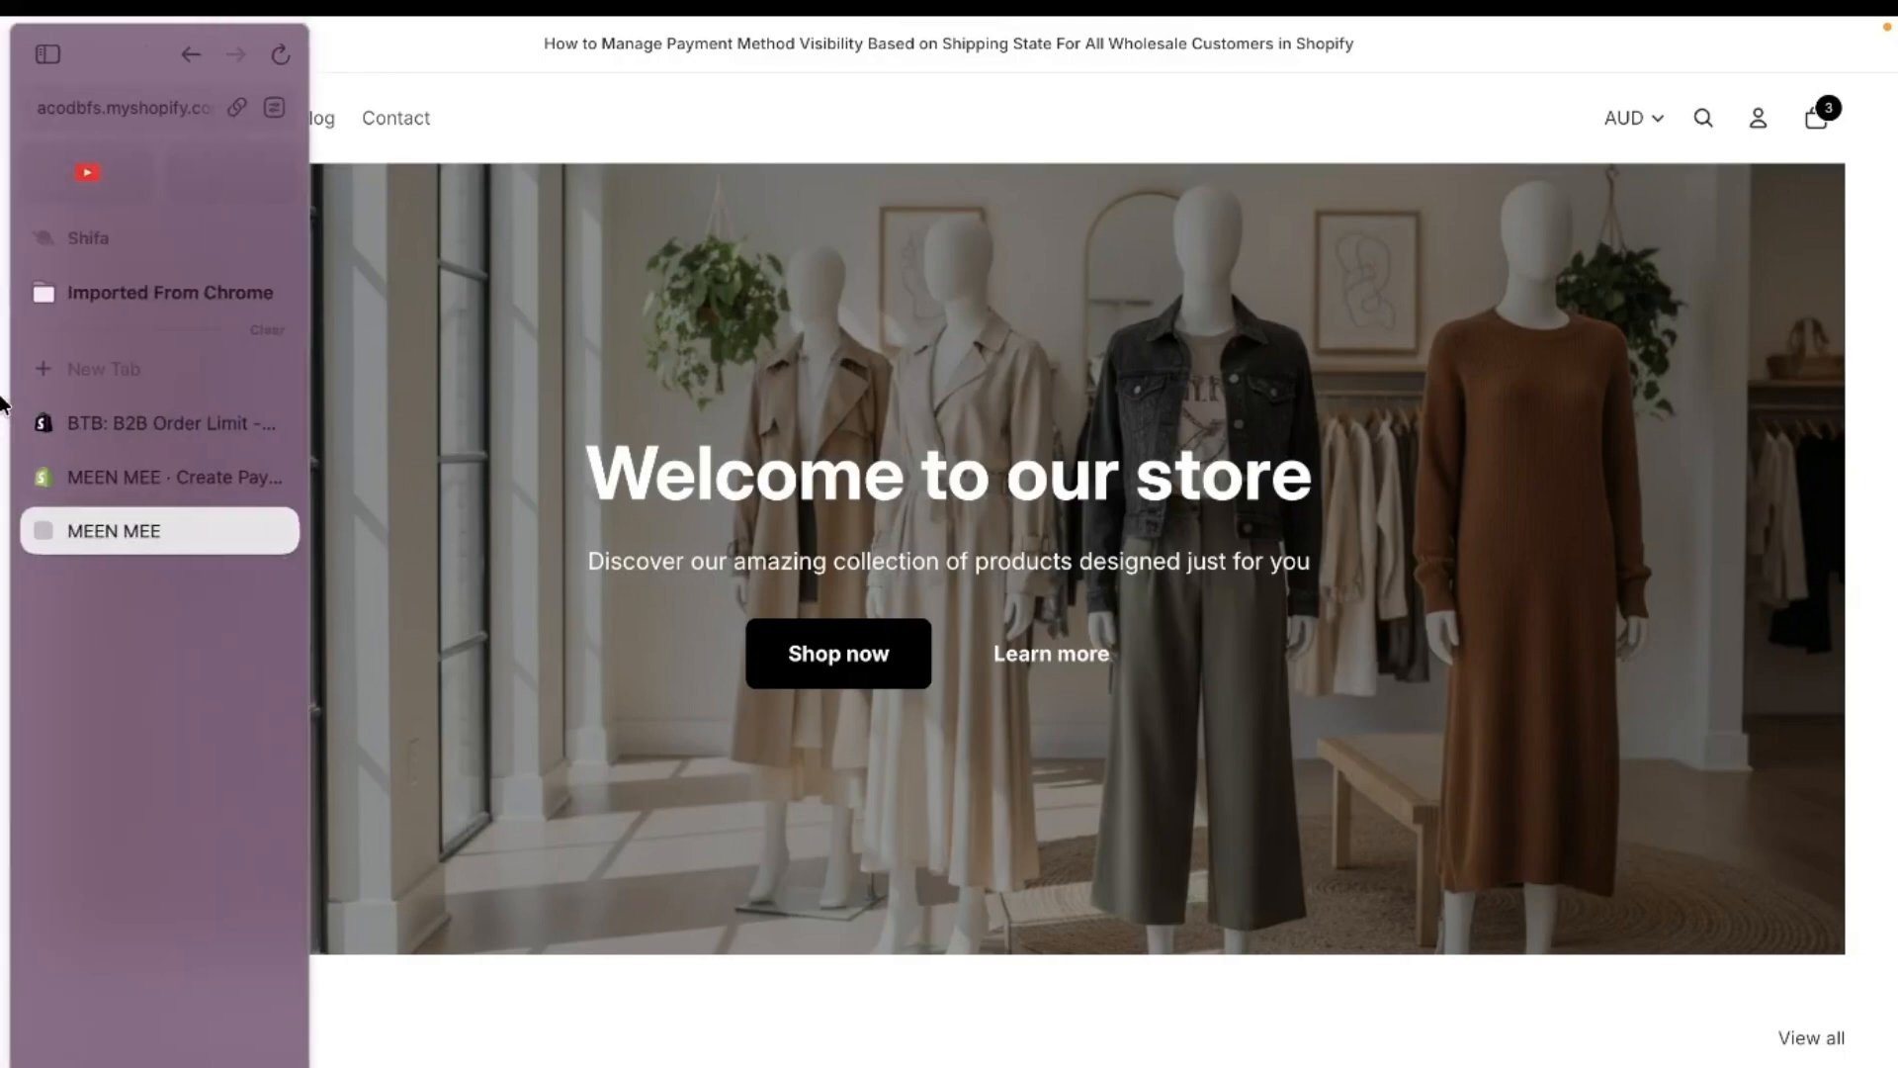
pyautogui.click(114, 420)
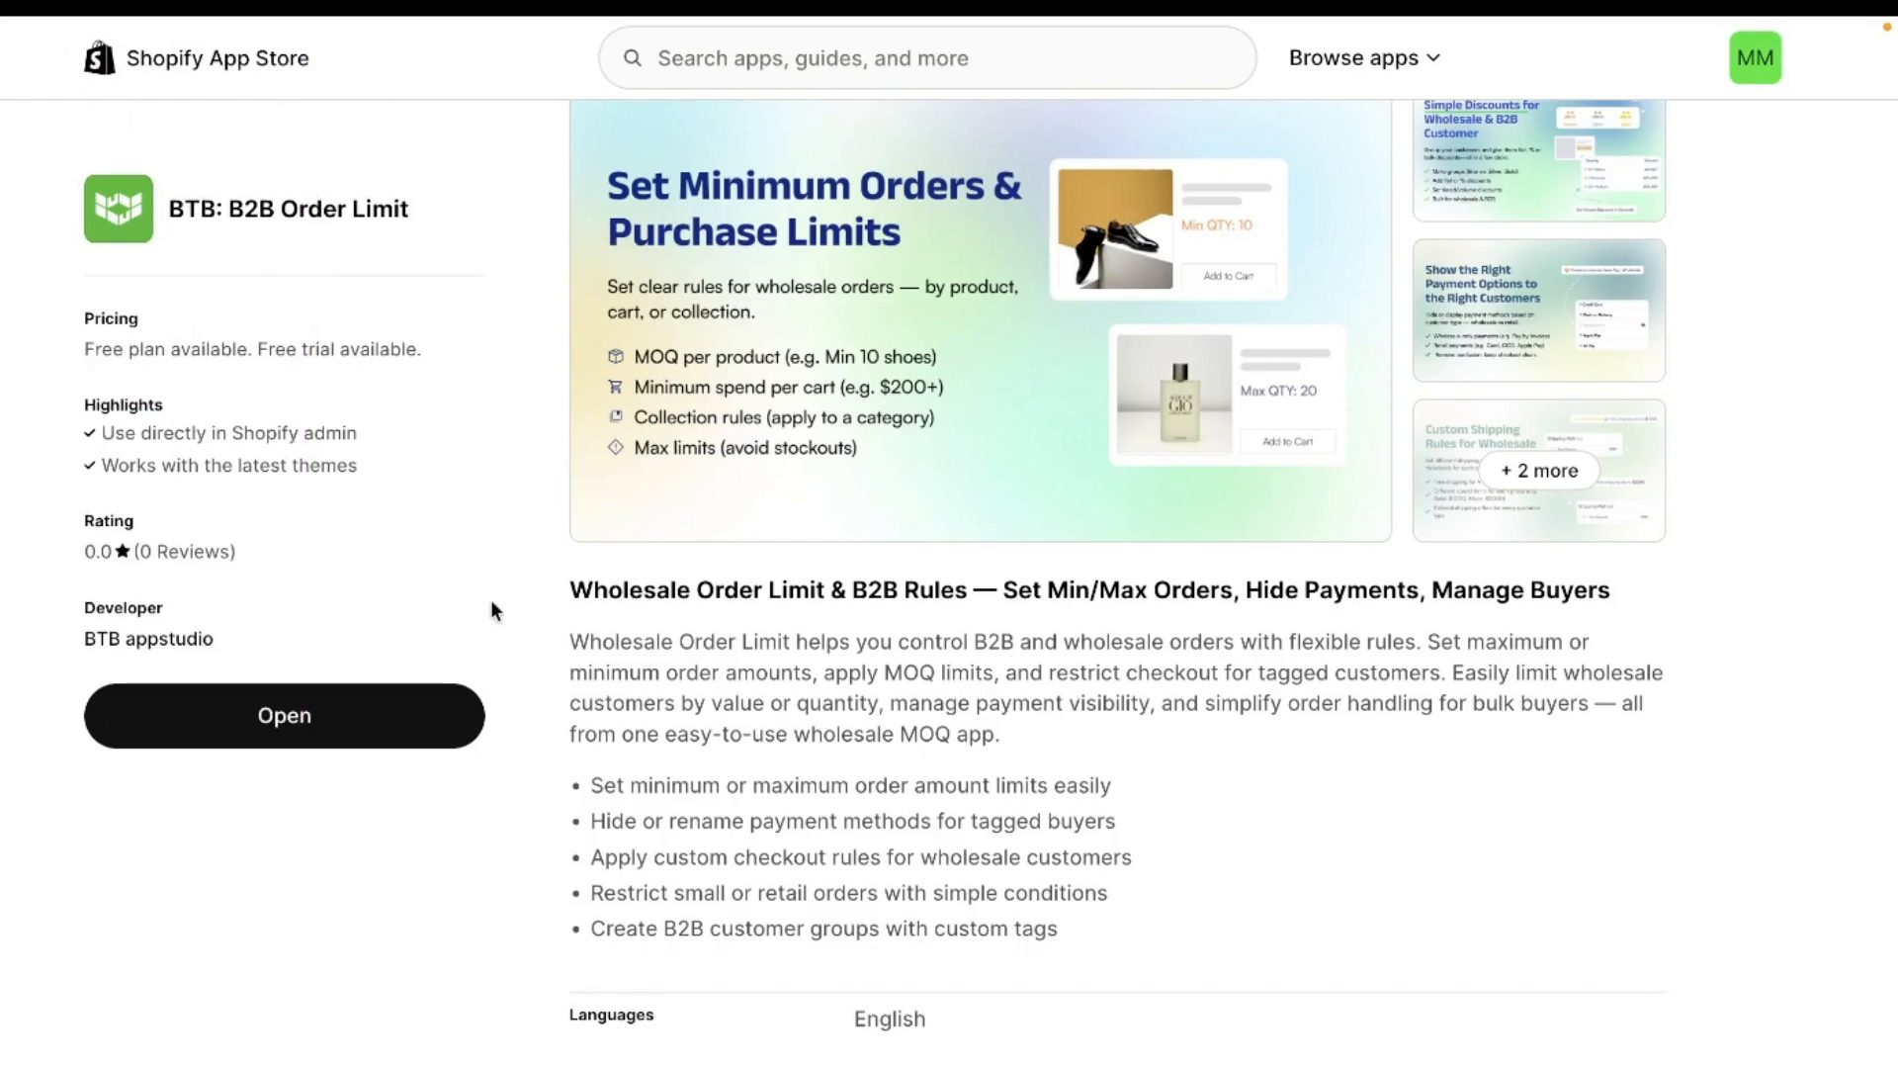
# - Switch to the Shopify admin, open the BTB wholesale app's Payment Rules and start creating a new rule
pyautogui.moveTo(4, 498)
pyautogui.click(83, 473)
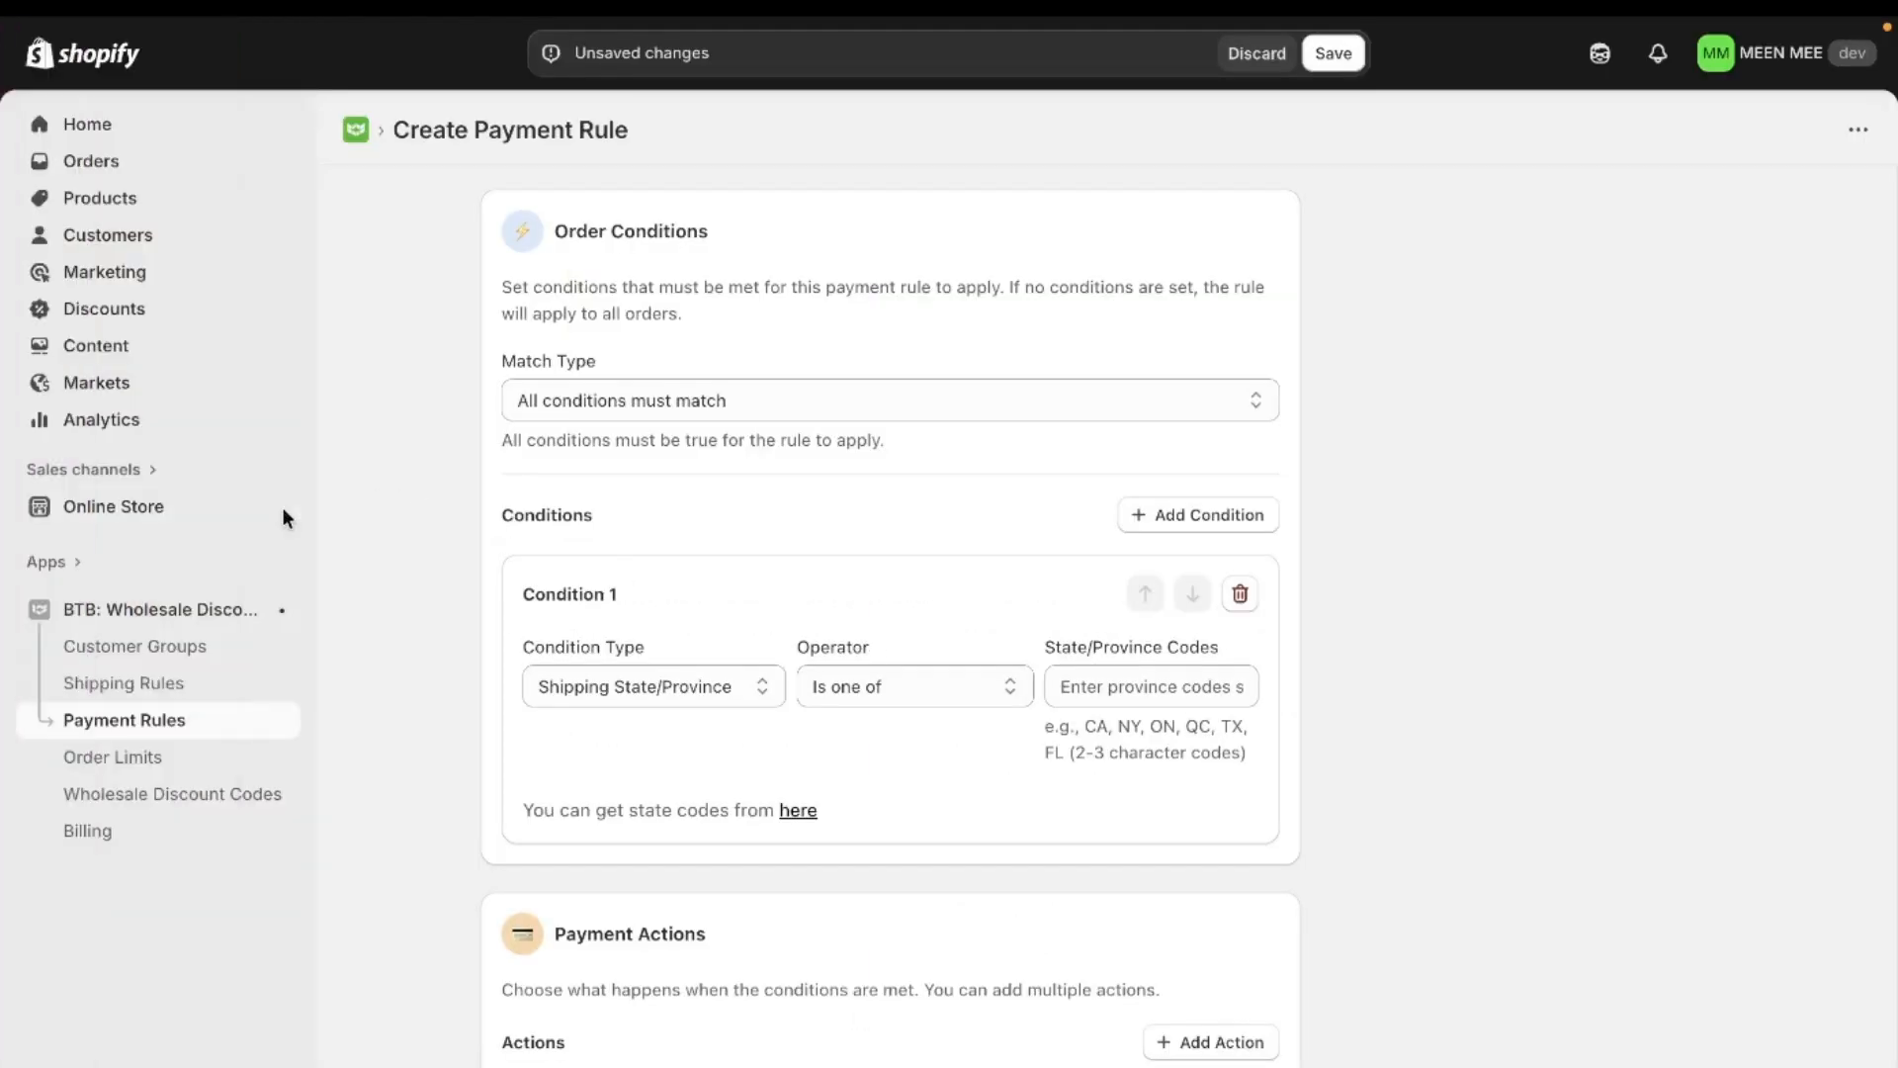
pyautogui.click(191, 613)
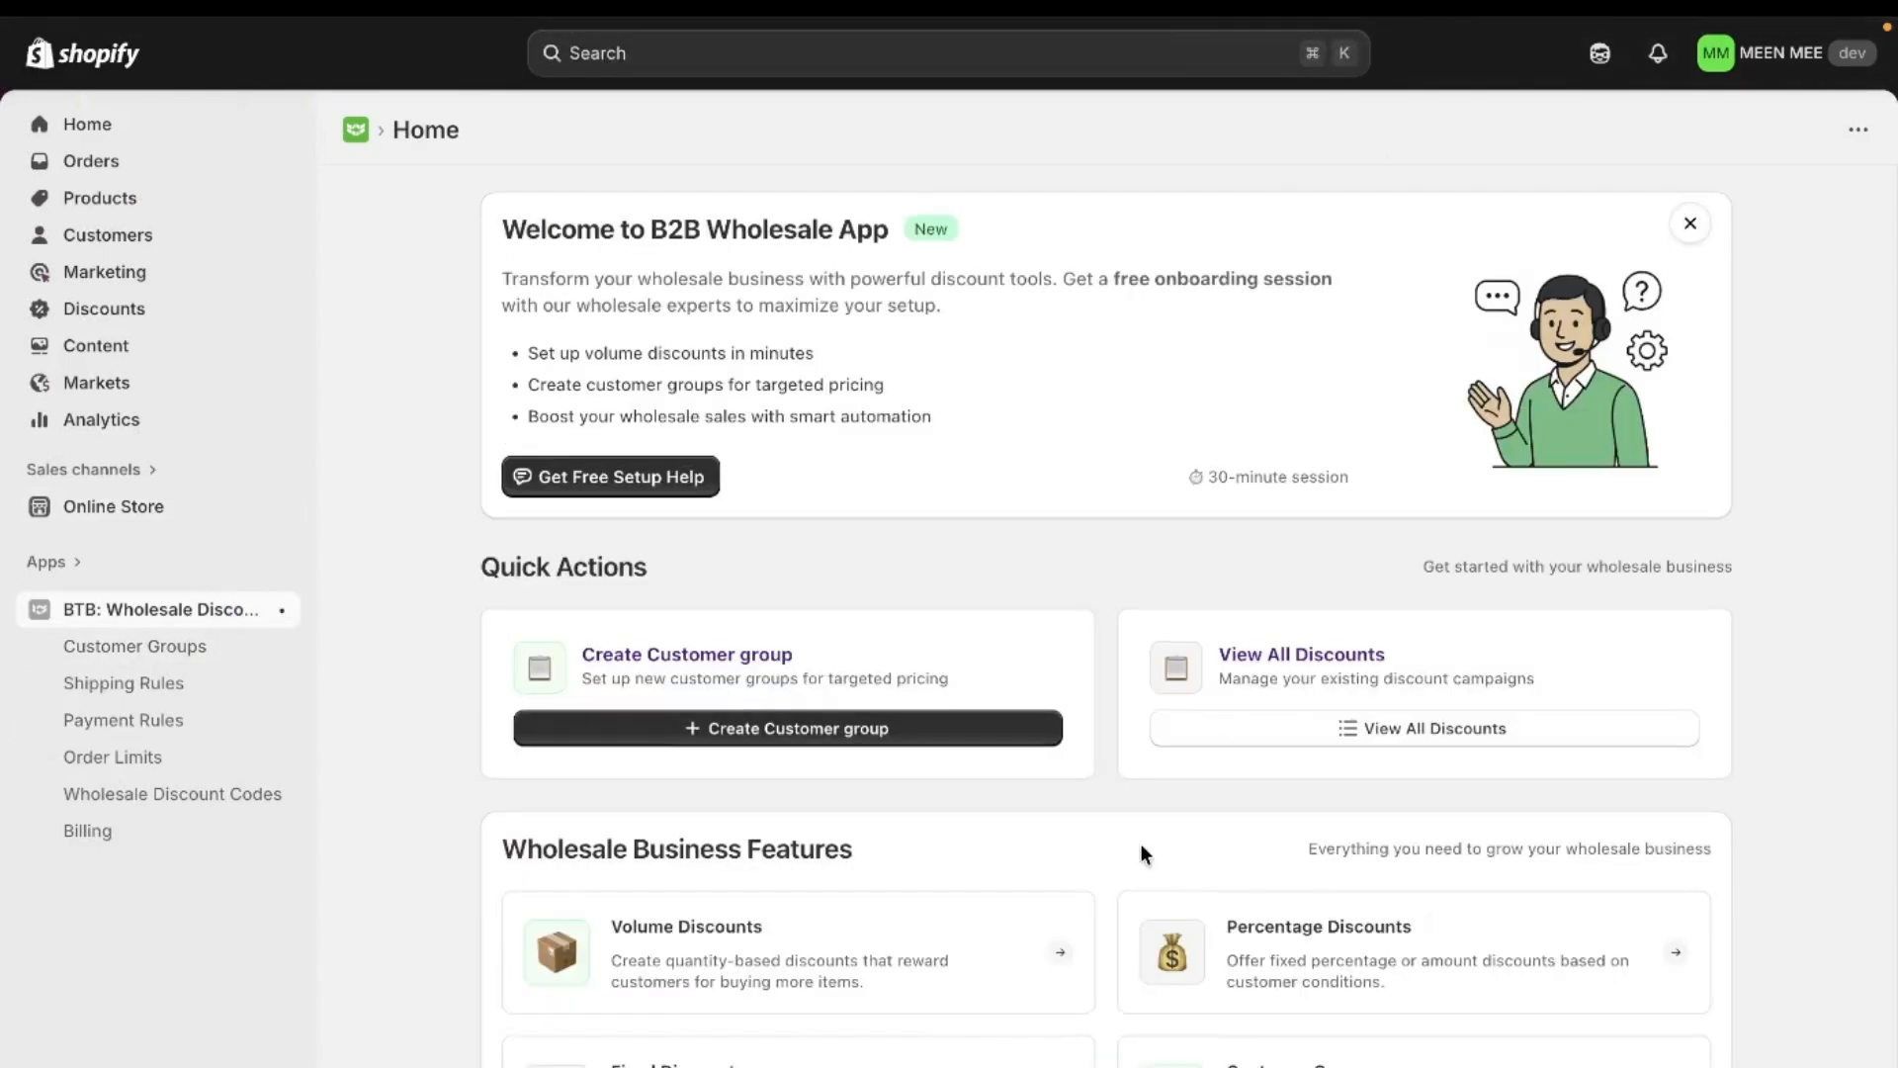
pyautogui.scroll(-9, 1141, 848)
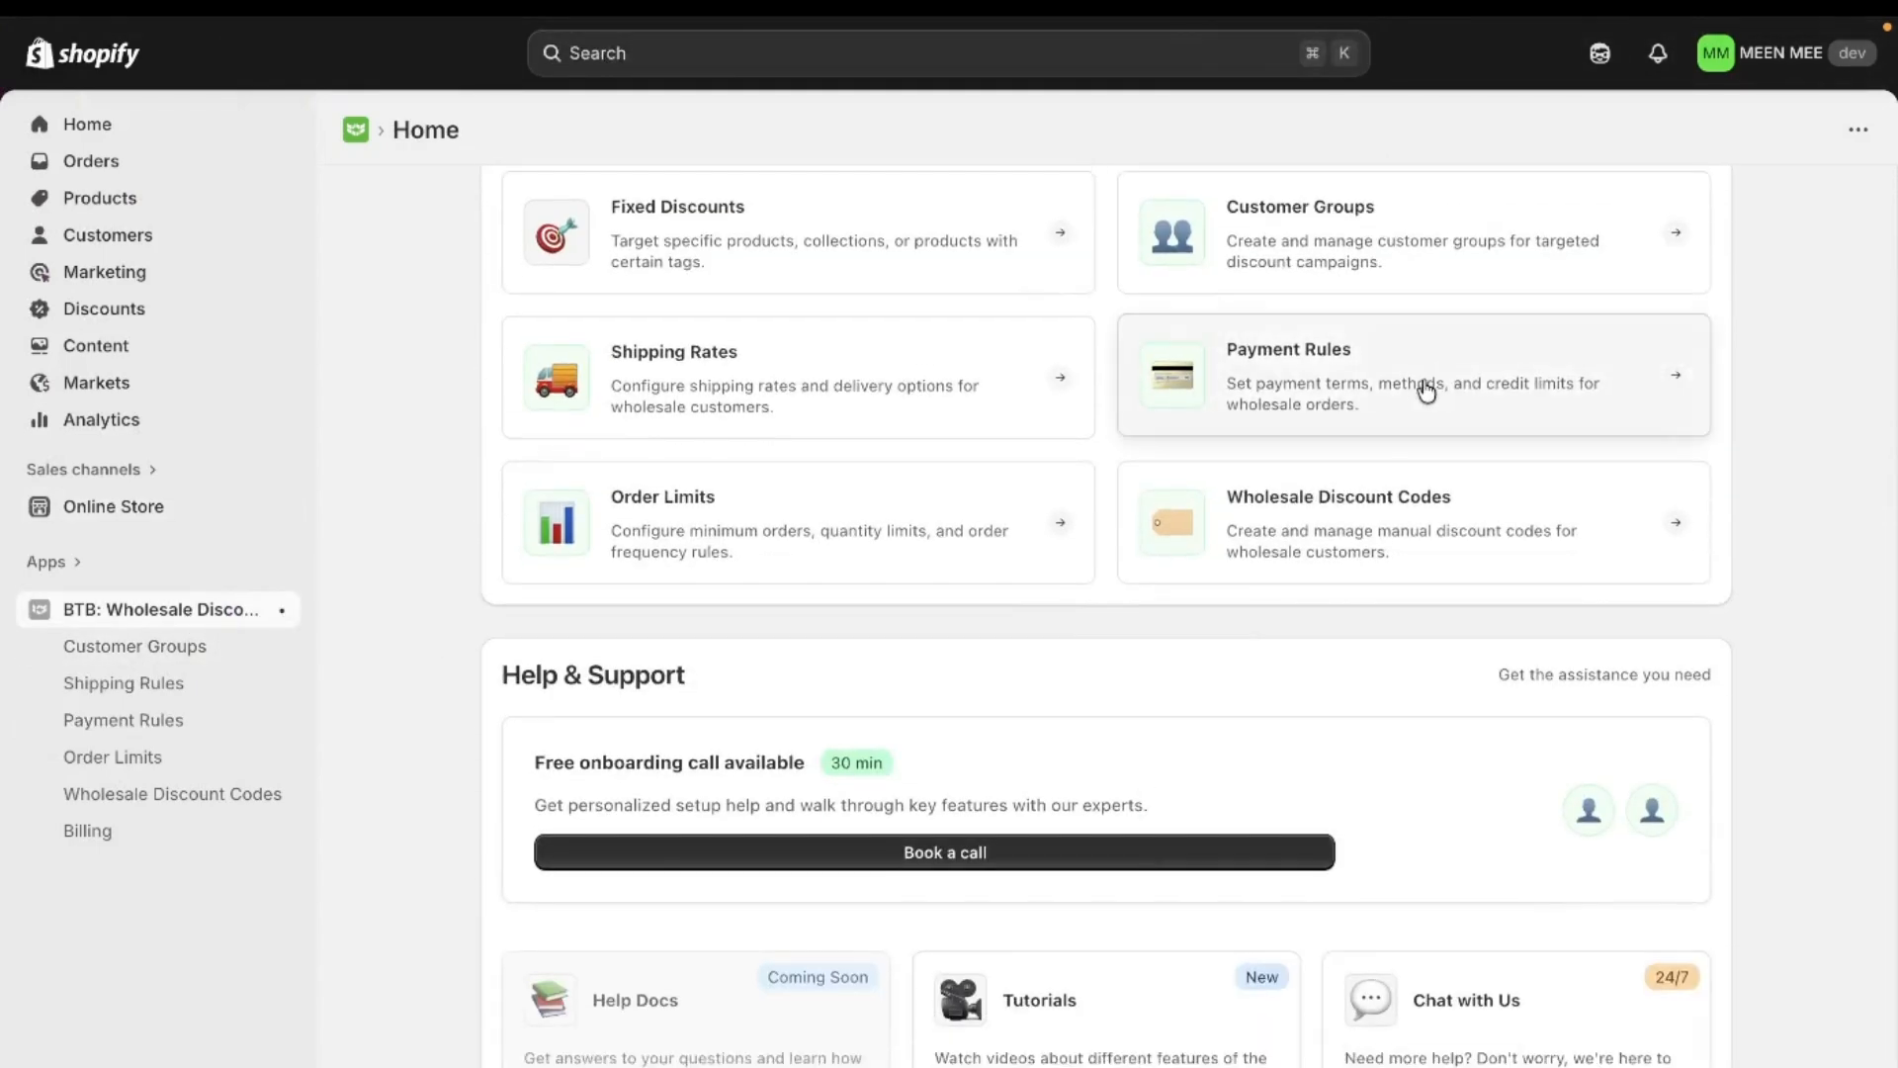
pyautogui.click(1426, 392)
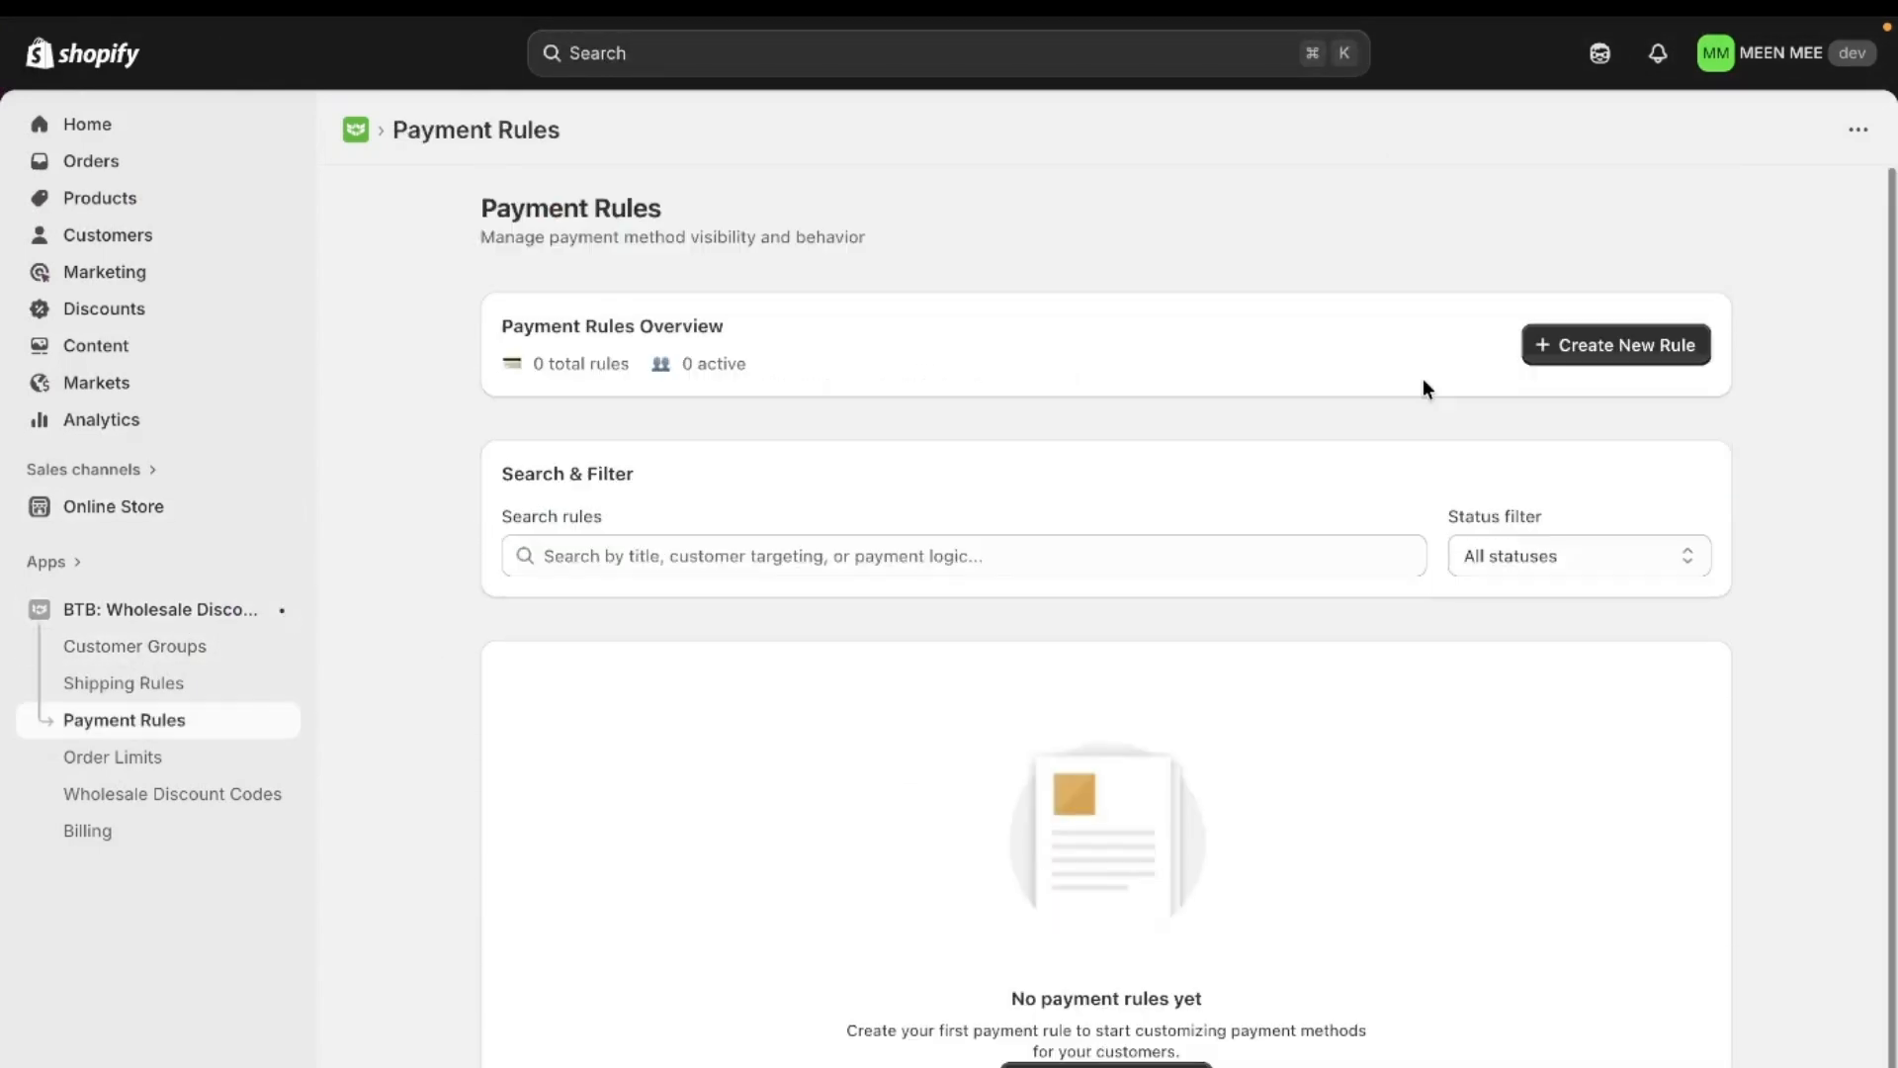
pyautogui.click(1625, 362)
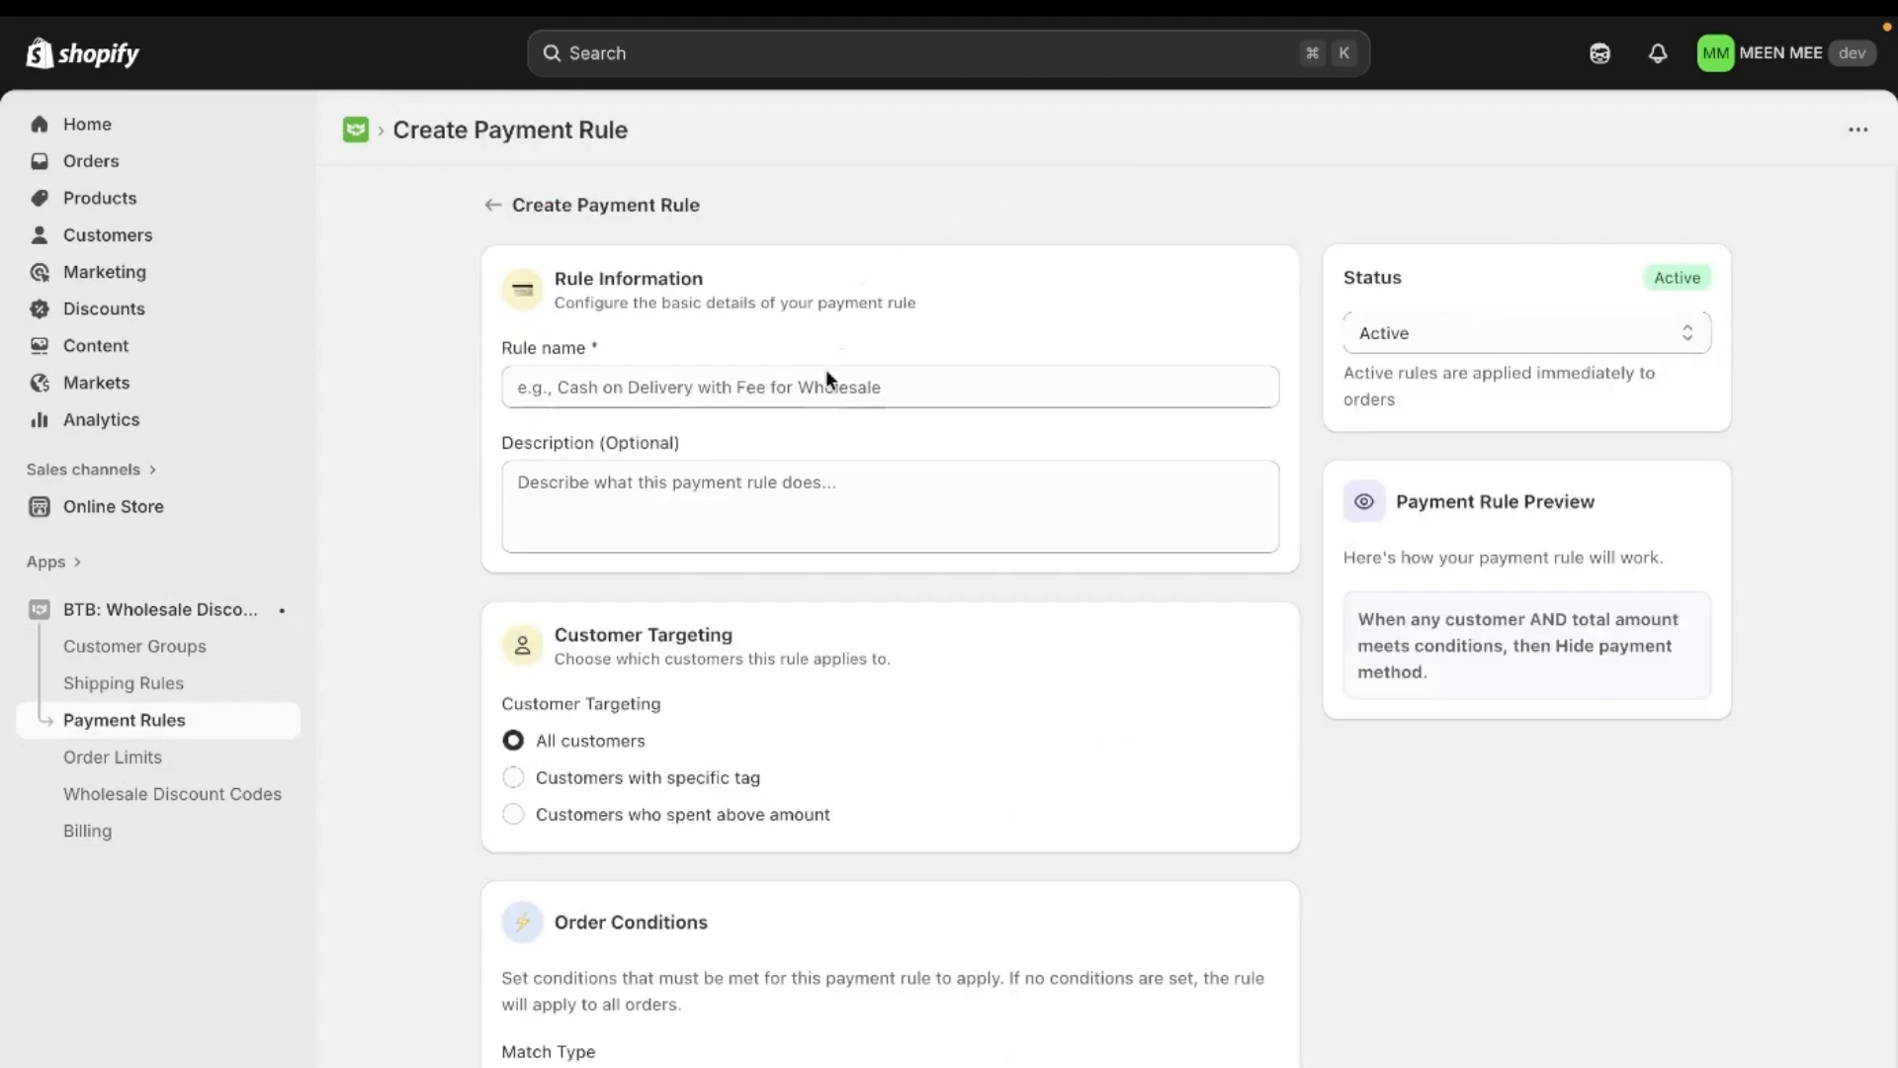
# - Name the payment rule "Hide COD Based on State Selected"
pyautogui.click(819, 395)
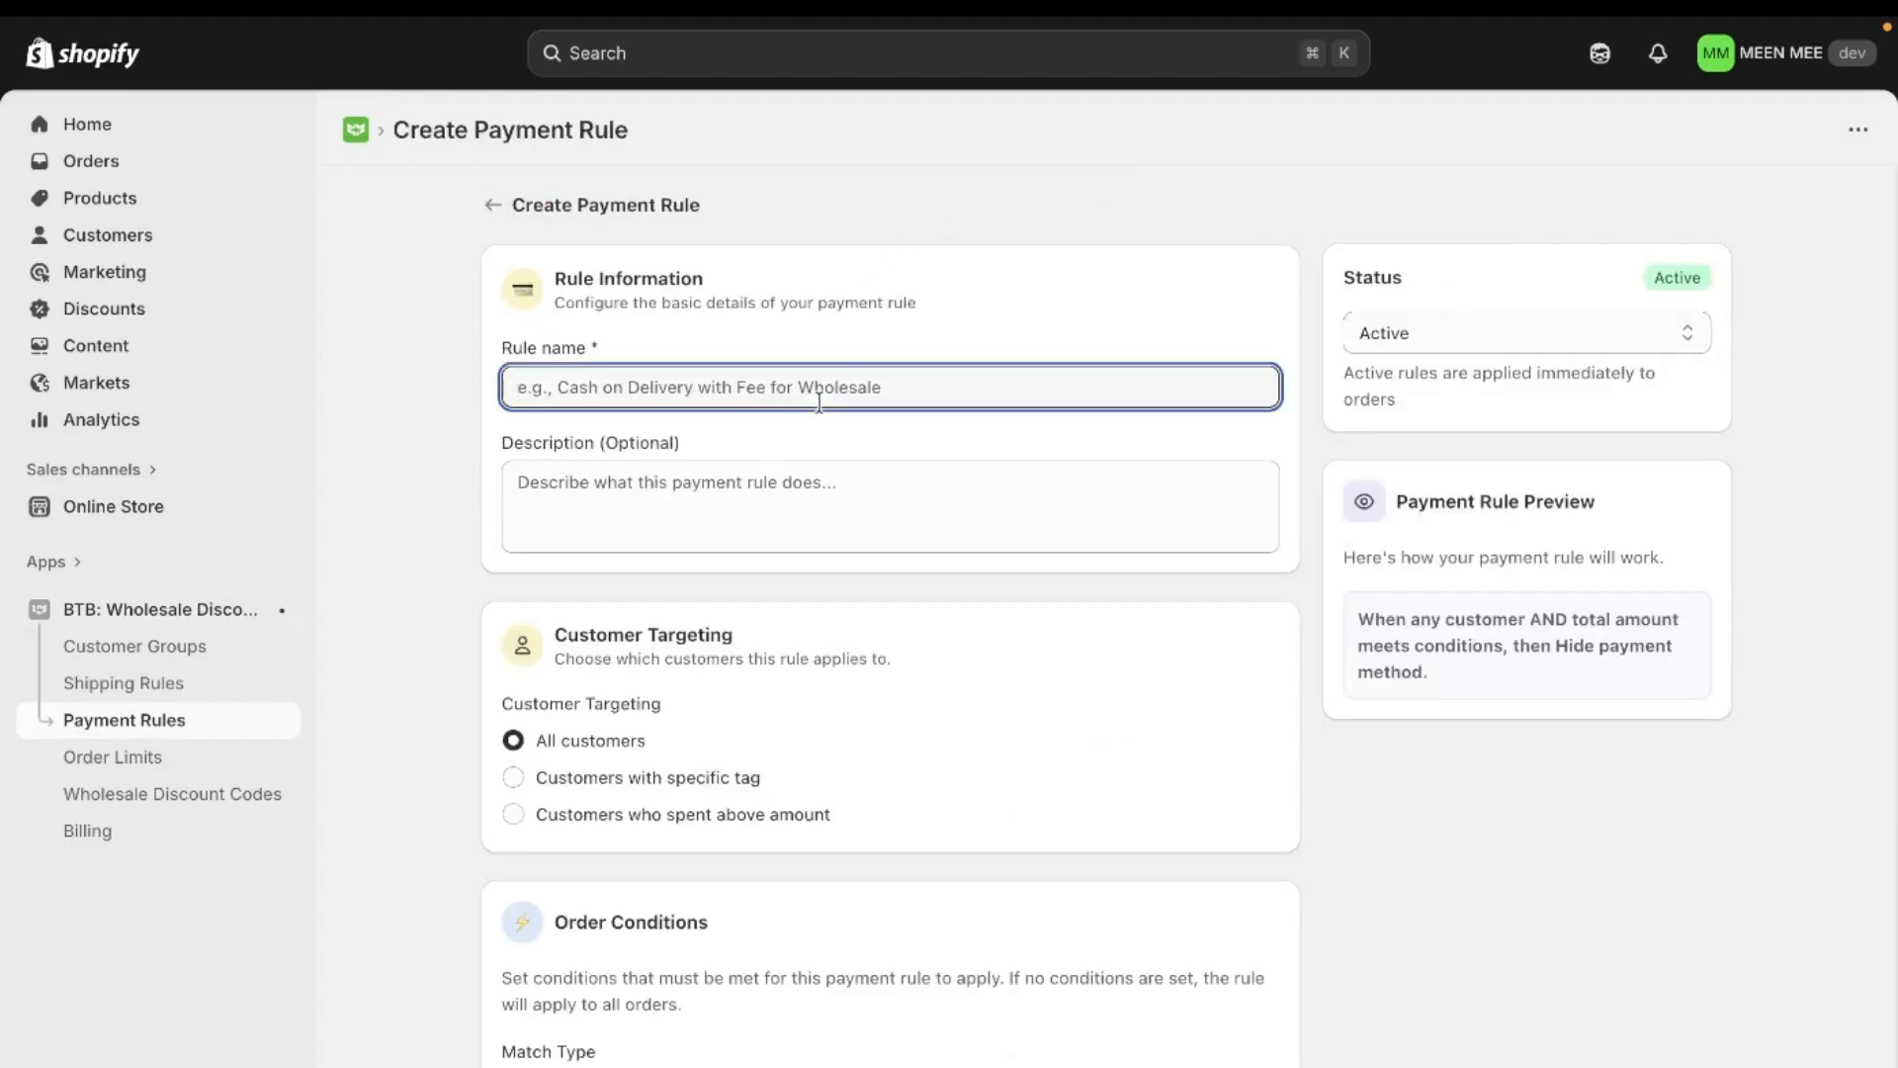
pyautogui.press('capslock')
pyautogui.write('Hide')
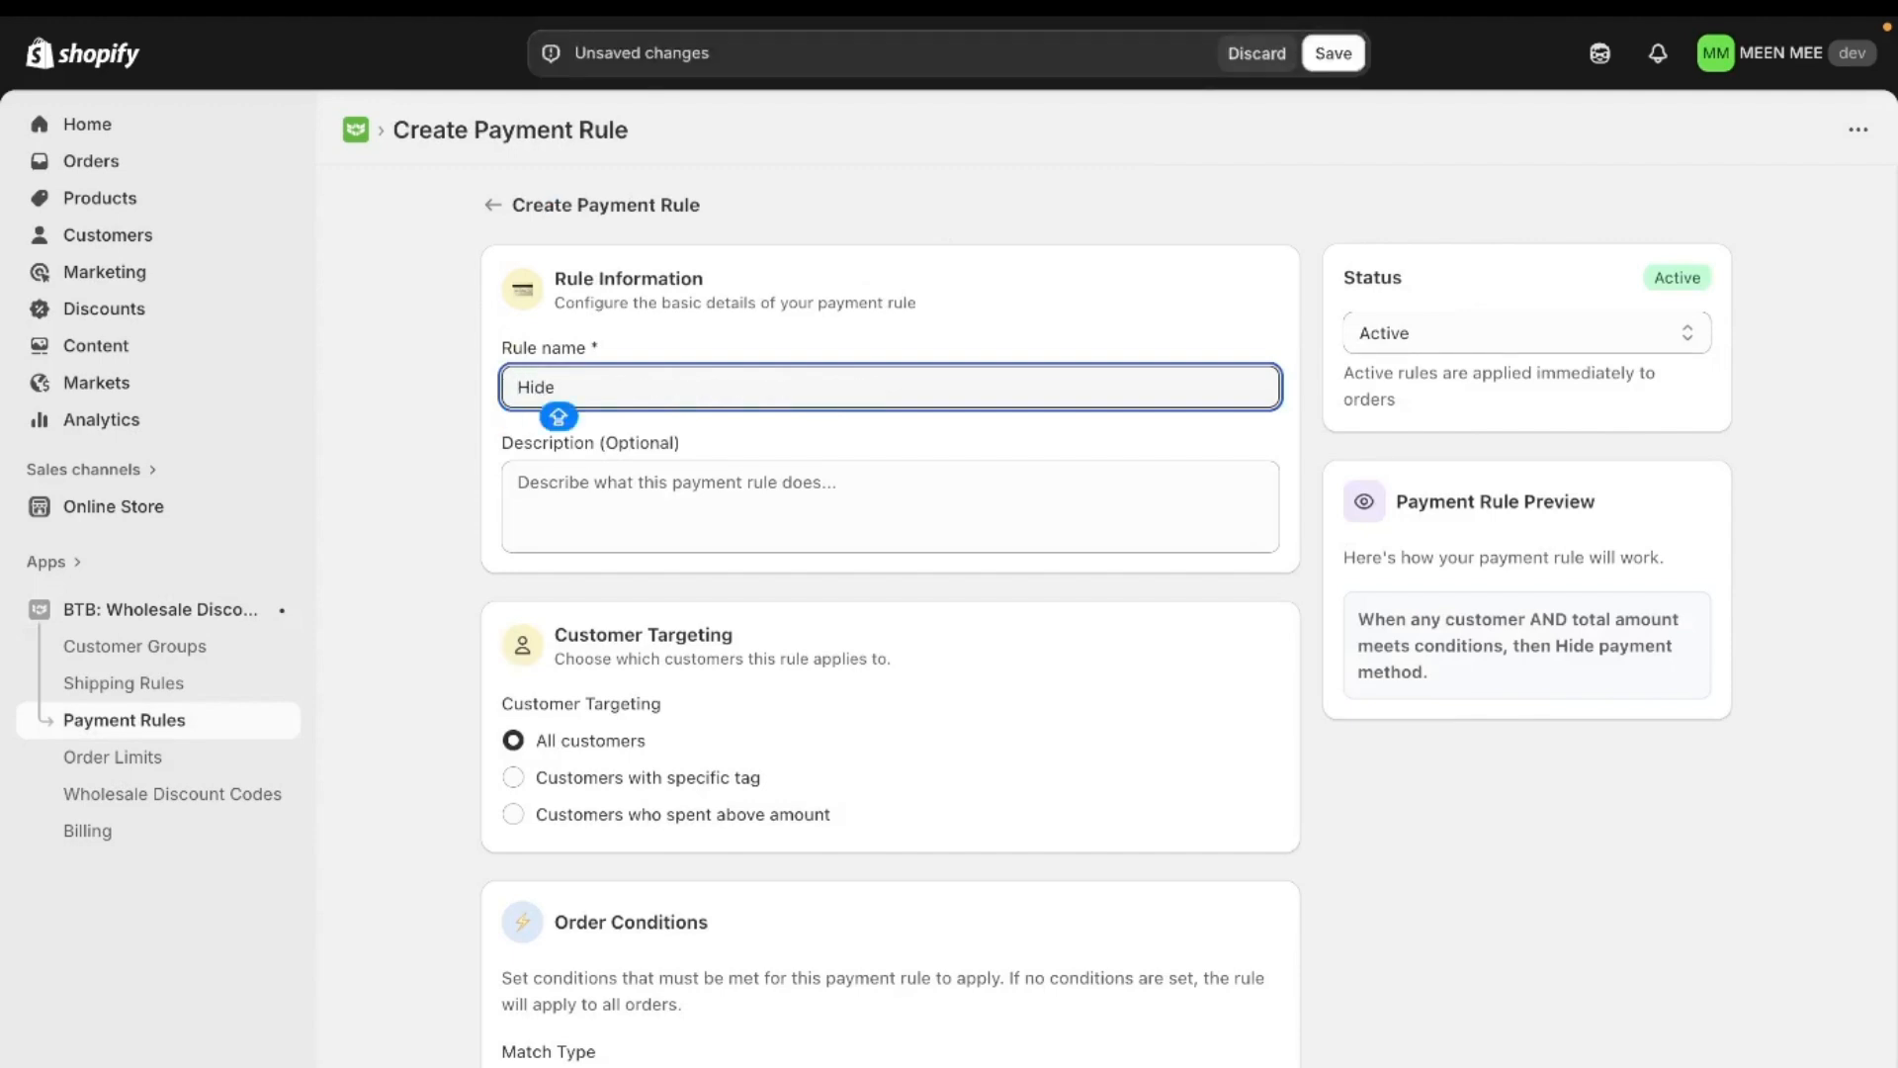
pyautogui.write(' COD Bases')
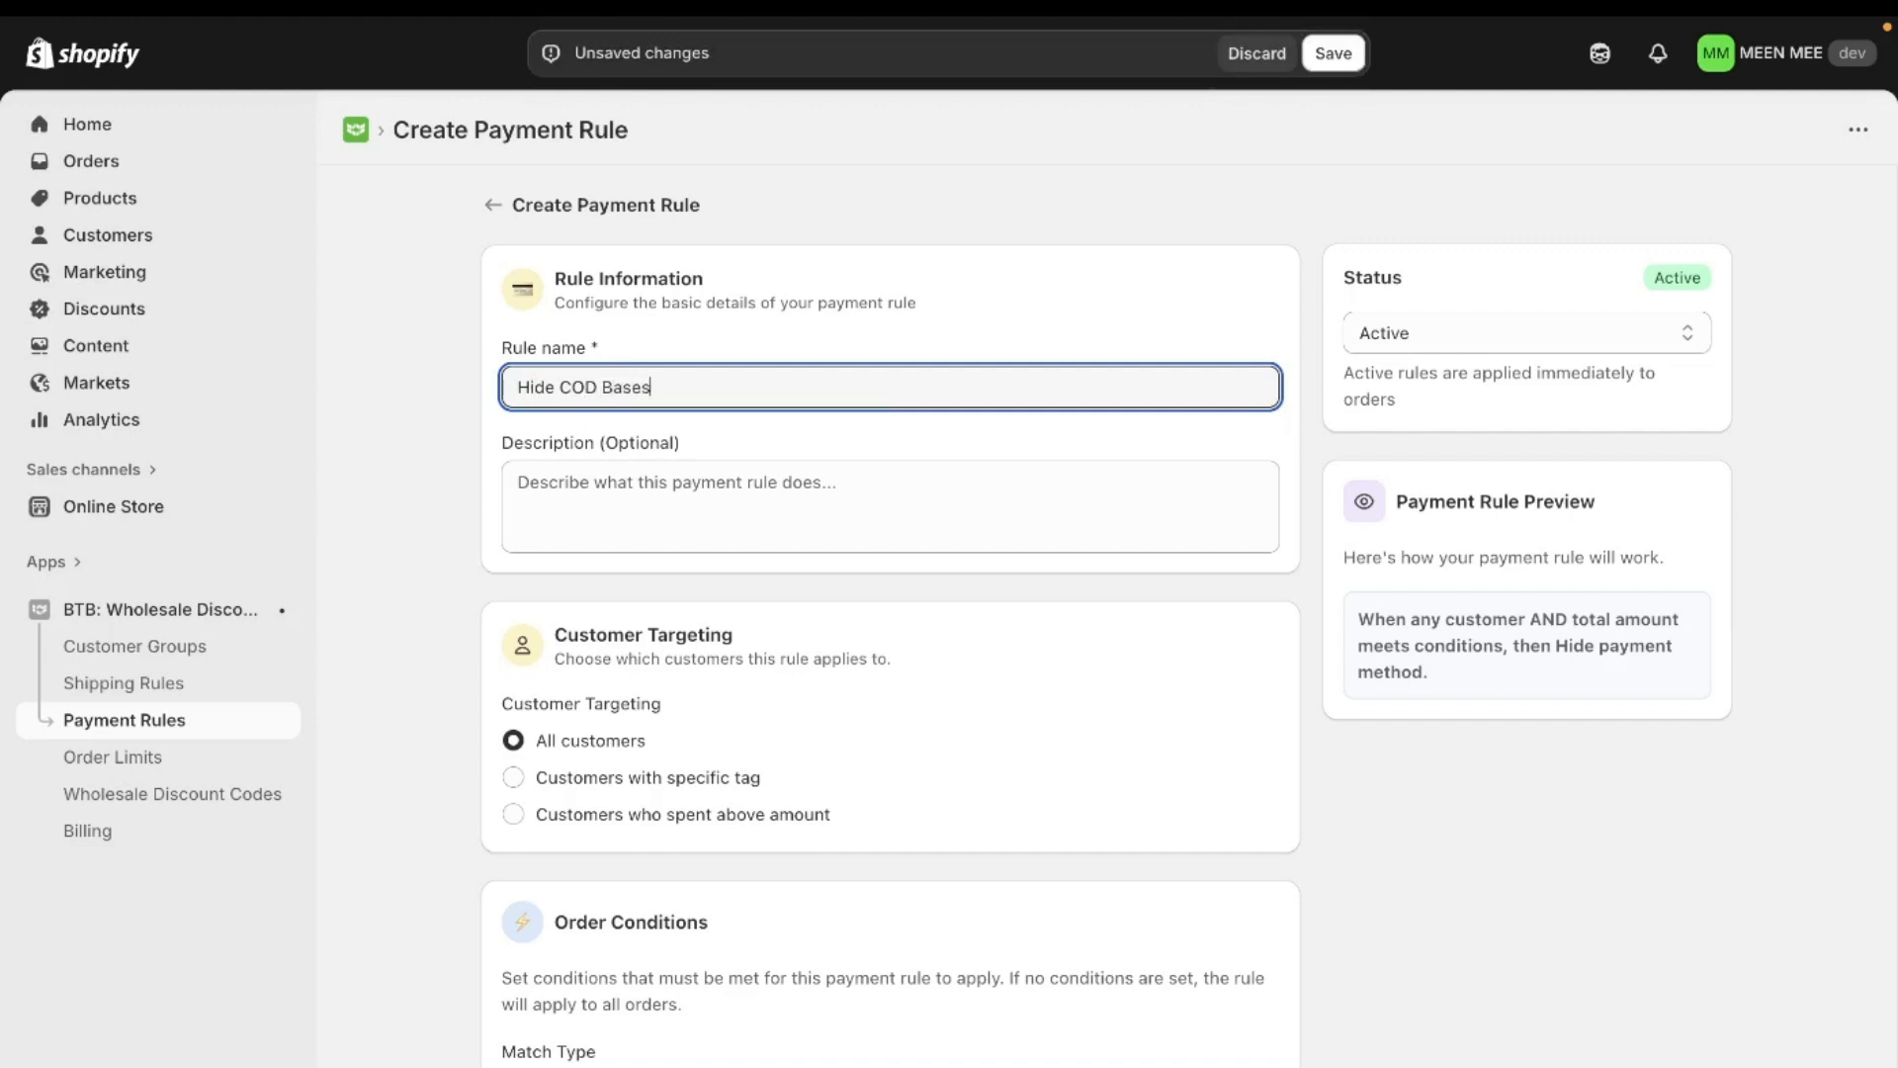
pyautogui.press('BackSpace')
pyautogui.write('D')
pyautogui.press('BackSpace')
pyautogui.write('d on State Selected')
# - Describe the rule as "Rule Set To Hide The COD Payment Methods When State is selected as Ontario & Alberta For All Wholesale Customers"
pyautogui.click(841, 491)
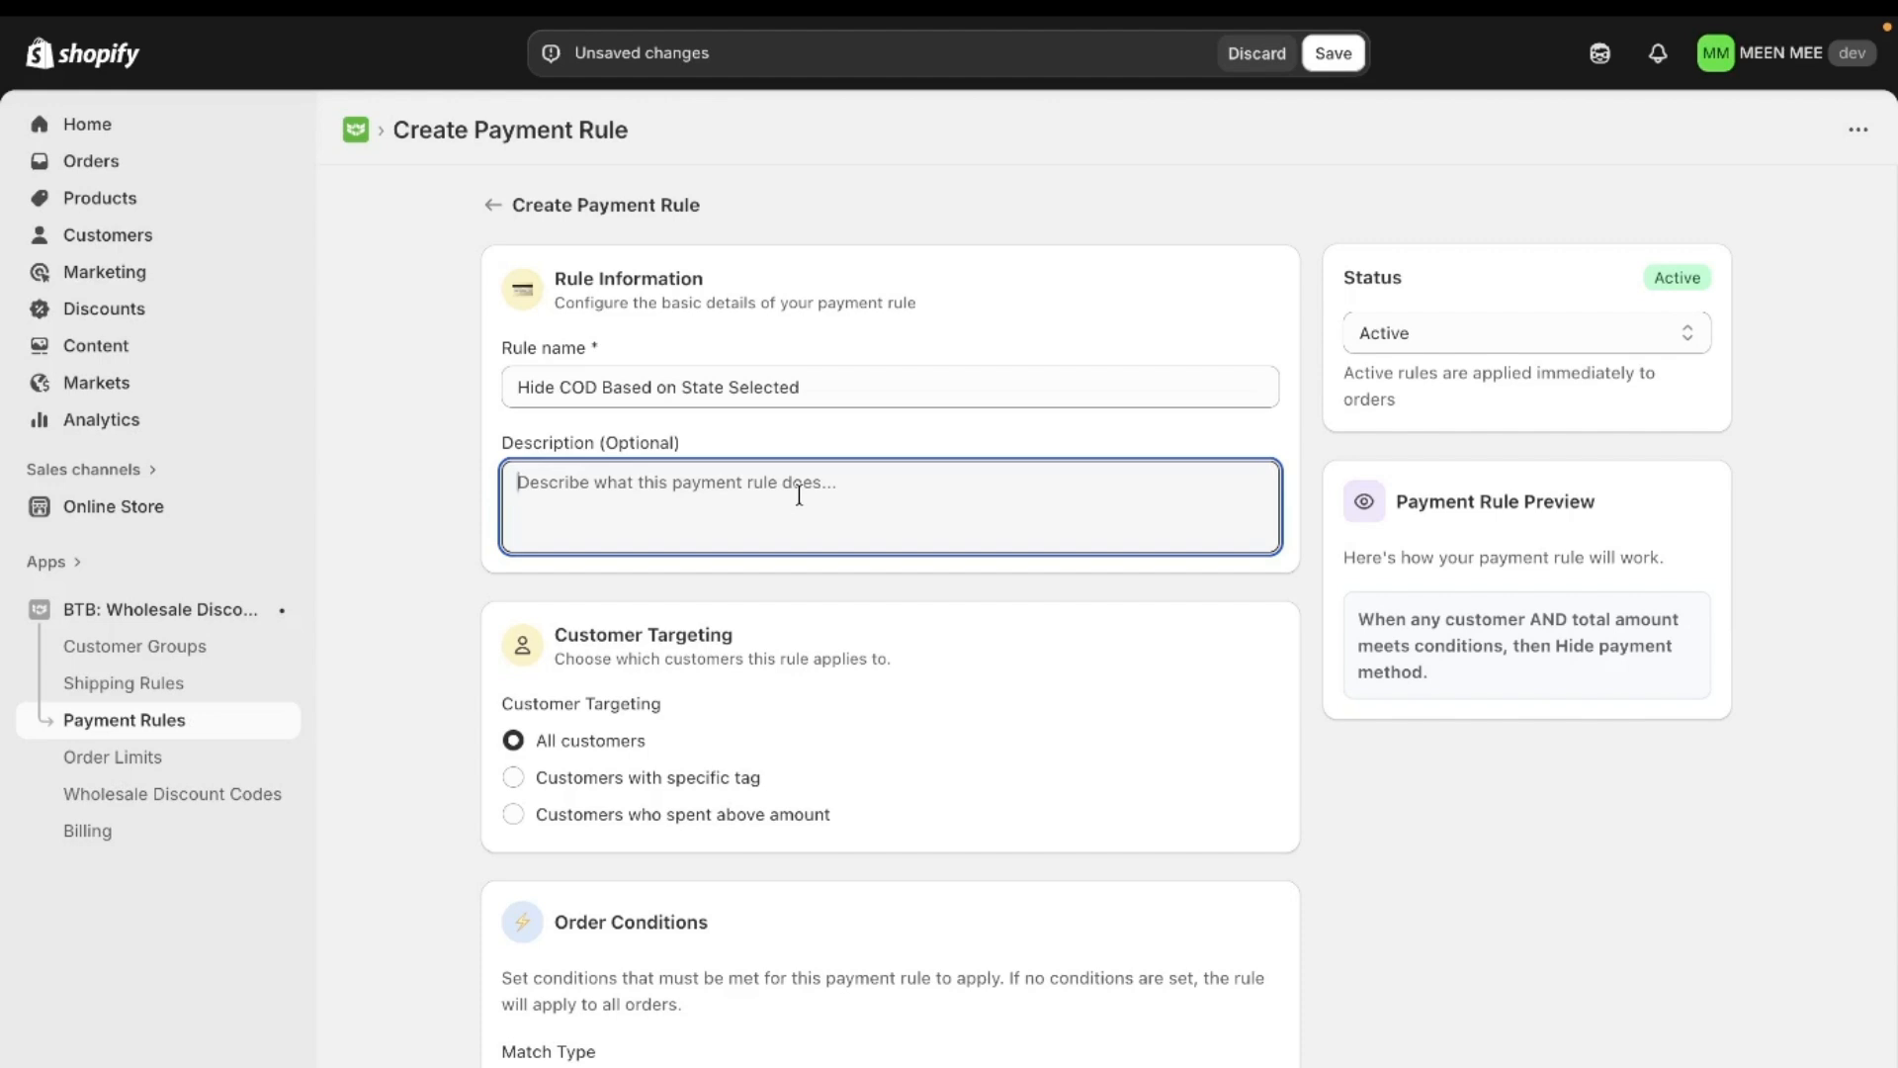
pyautogui.write('Rule Set To Hide The COD Payment Methods When State is selected as Ontario & Alberta For All Wholesale Customers')
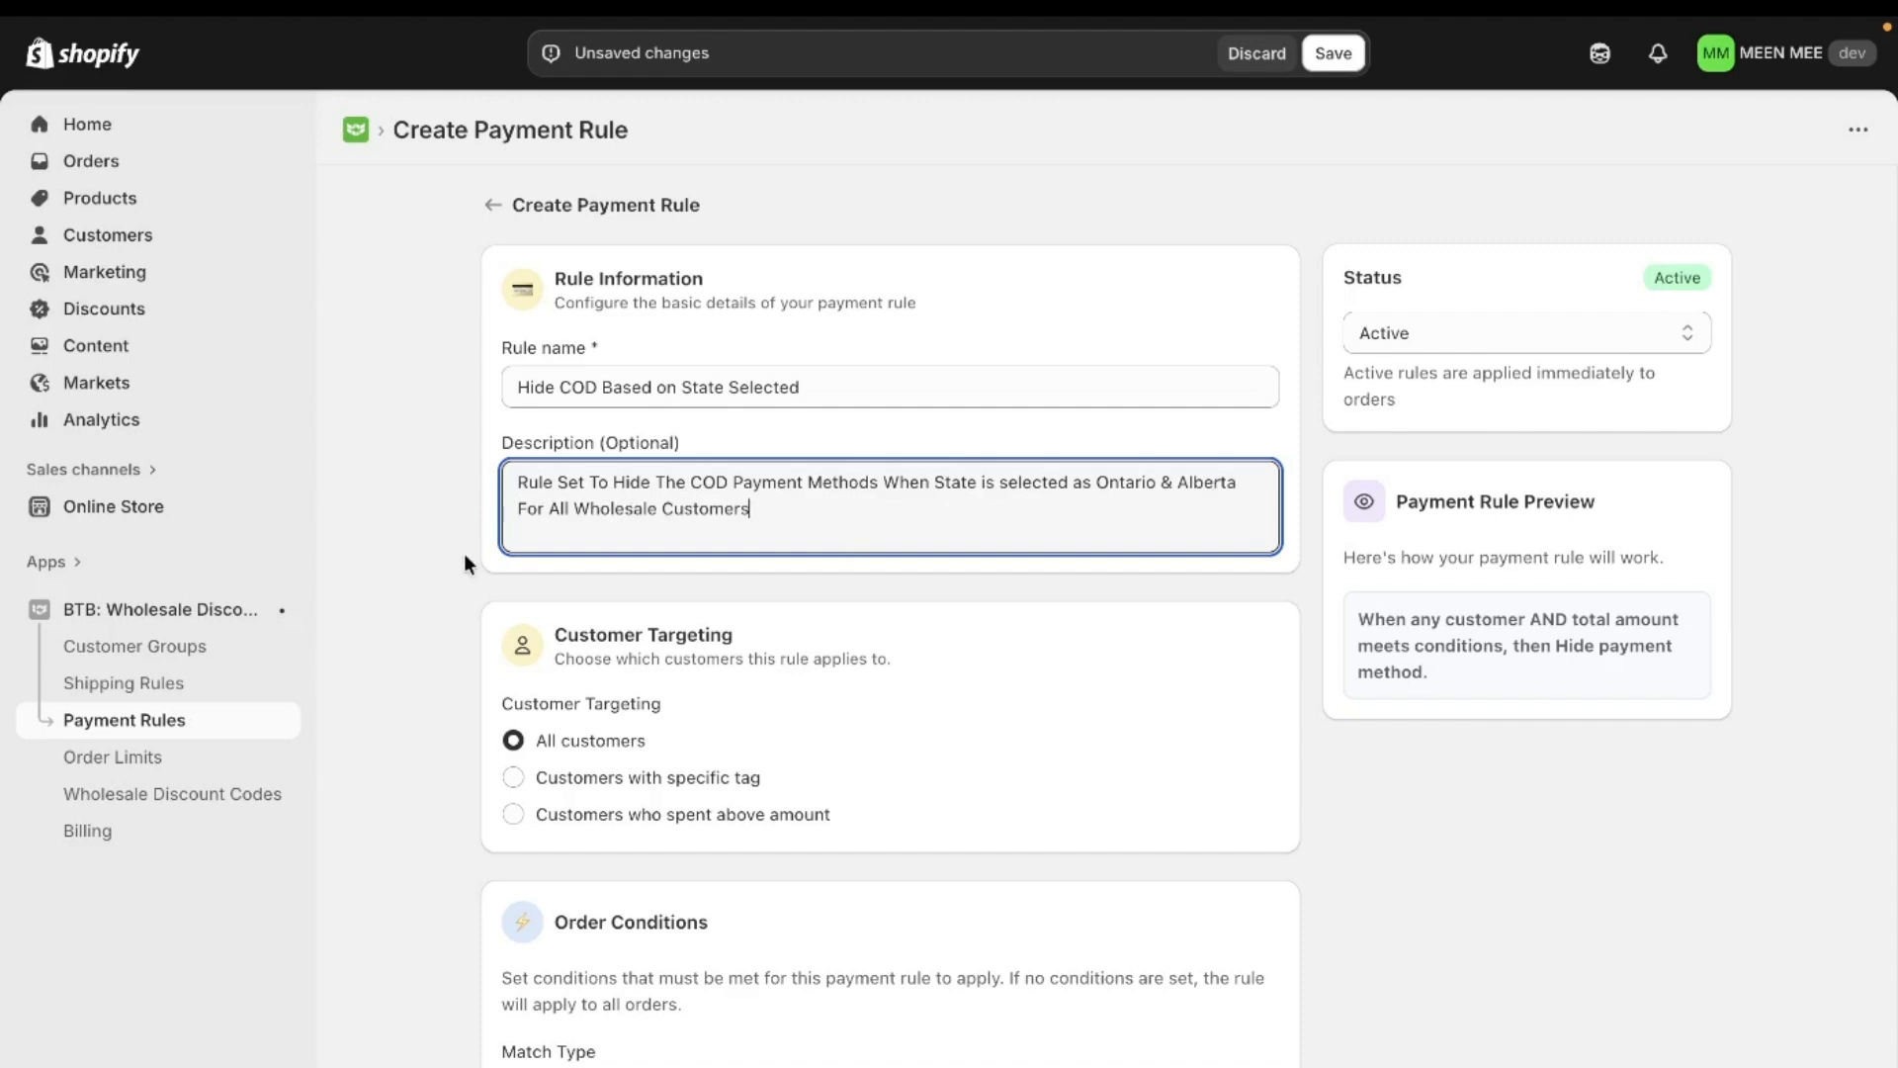
pyautogui.click(850, 713)
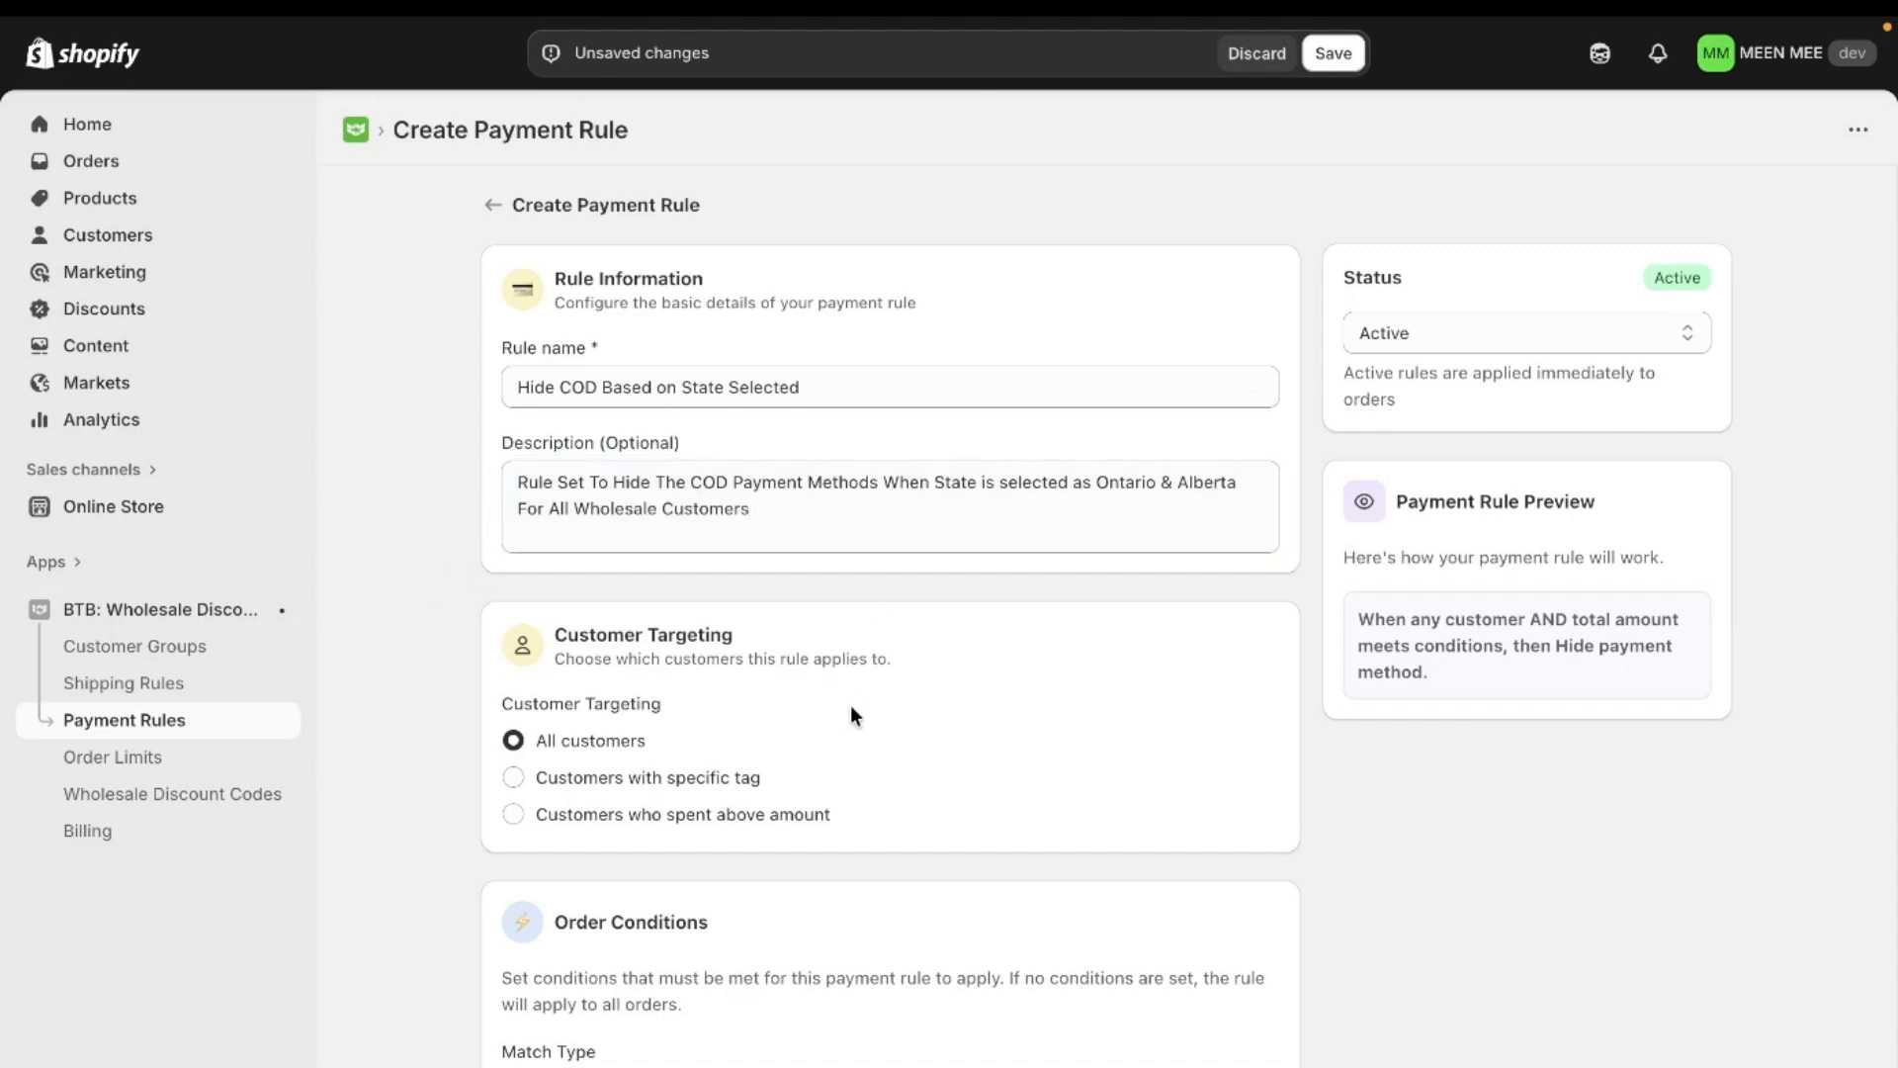
# - Set the condition type of Condition 1 in the order conditions to Shipping State/Province
pyautogui.scroll(-5, 851, 712)
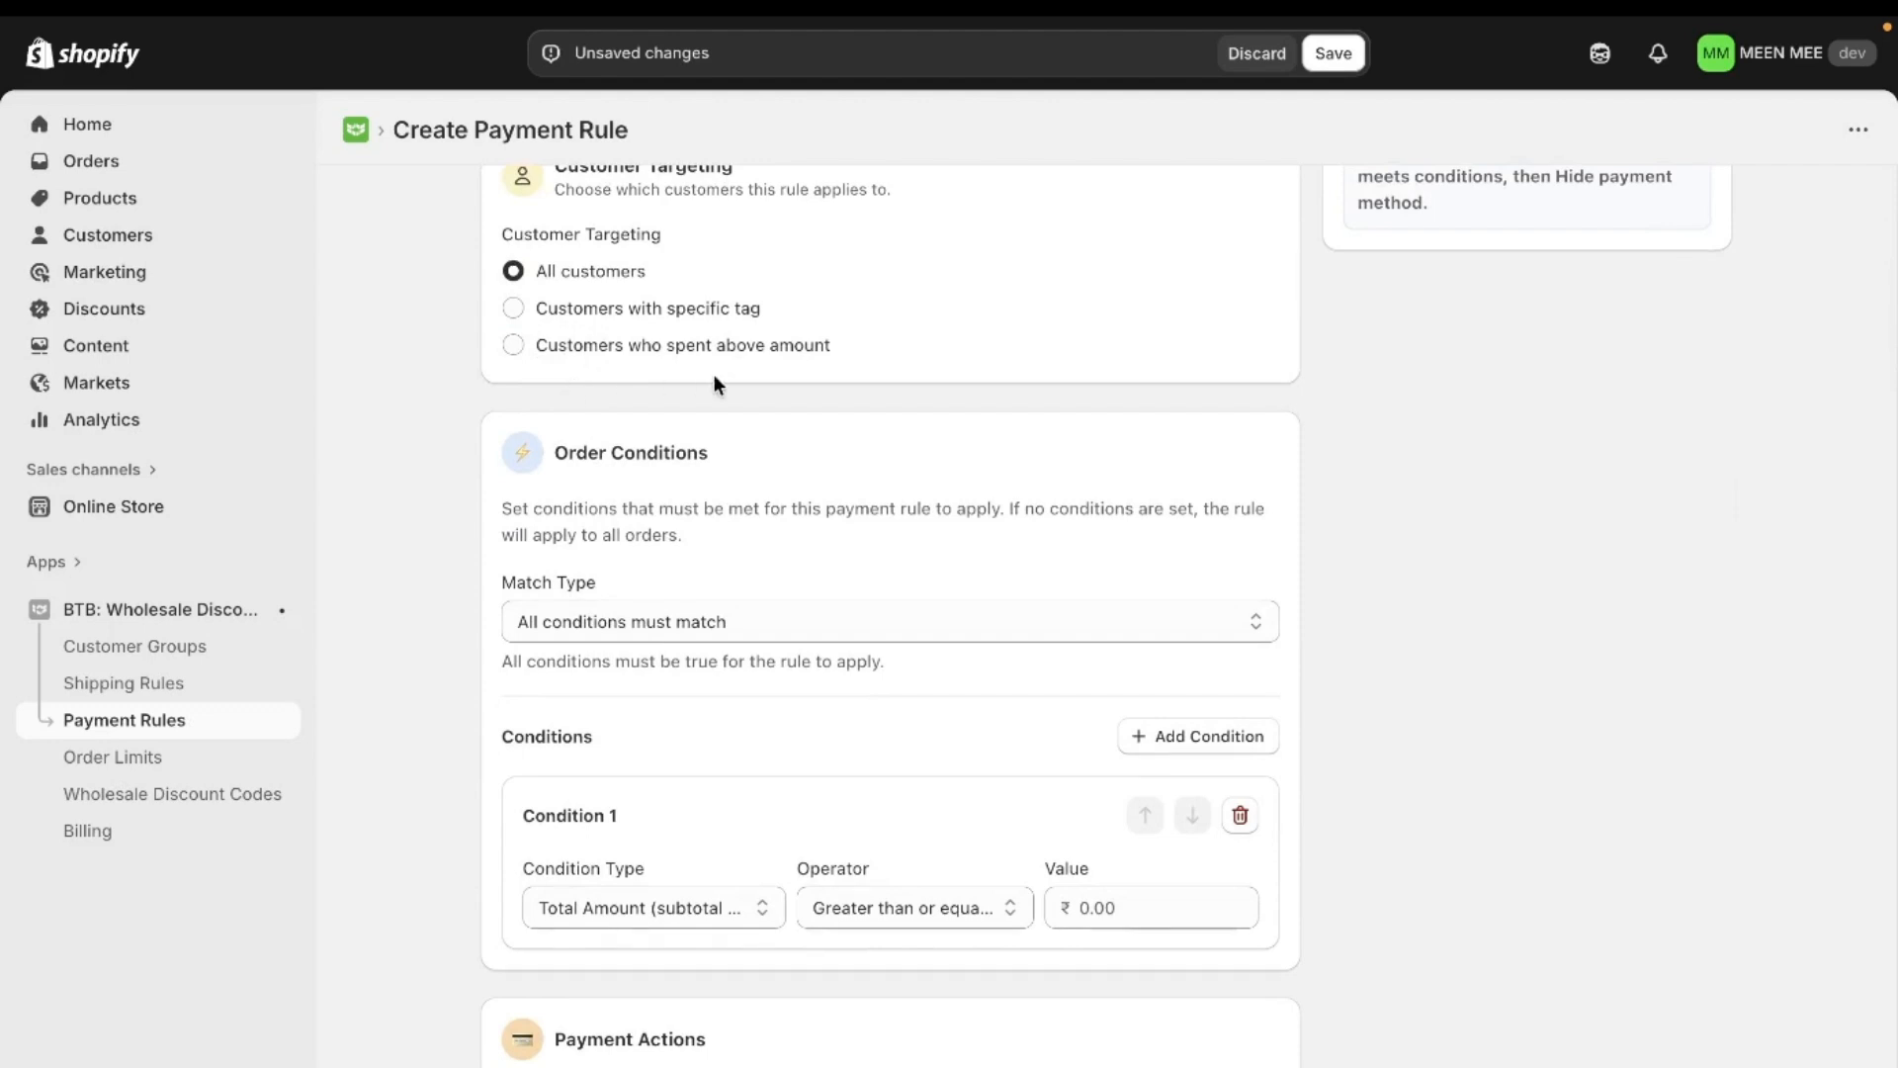
pyautogui.scroll(-3, 713, 384)
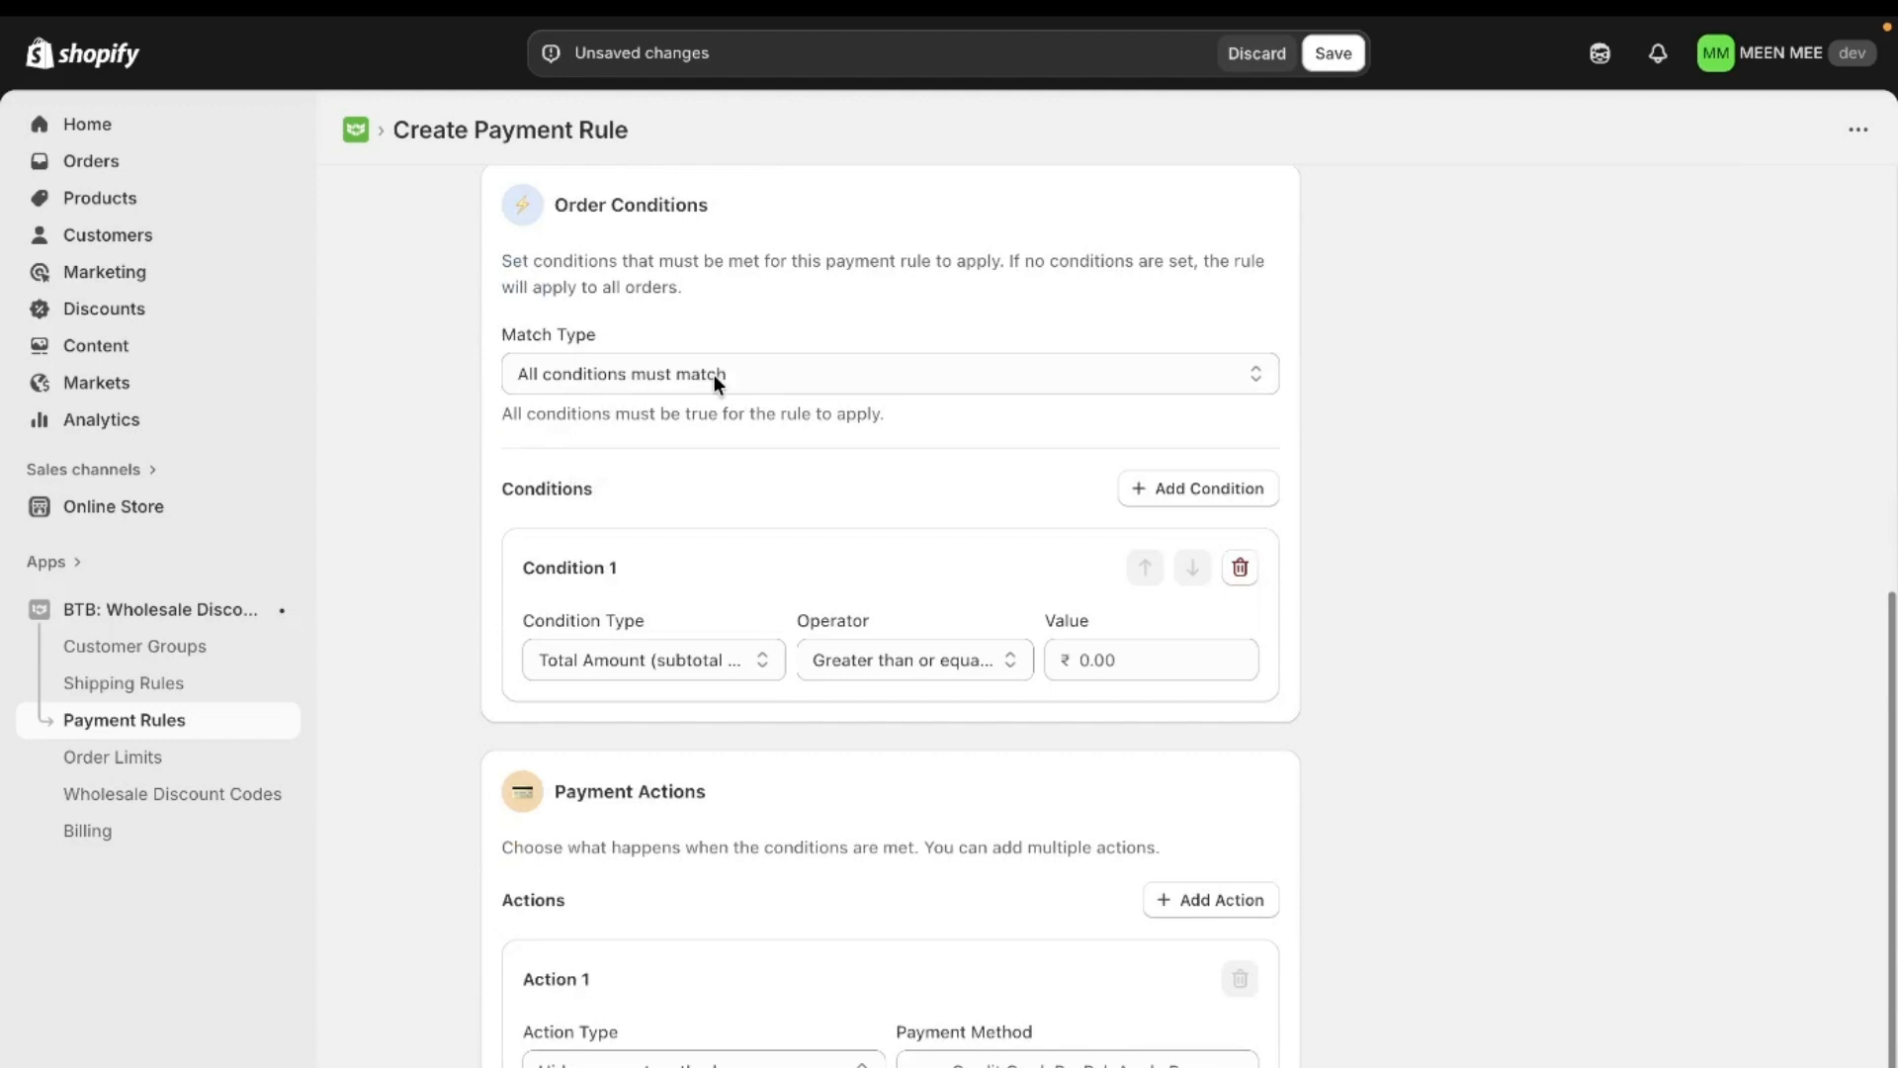
pyautogui.click(620, 672)
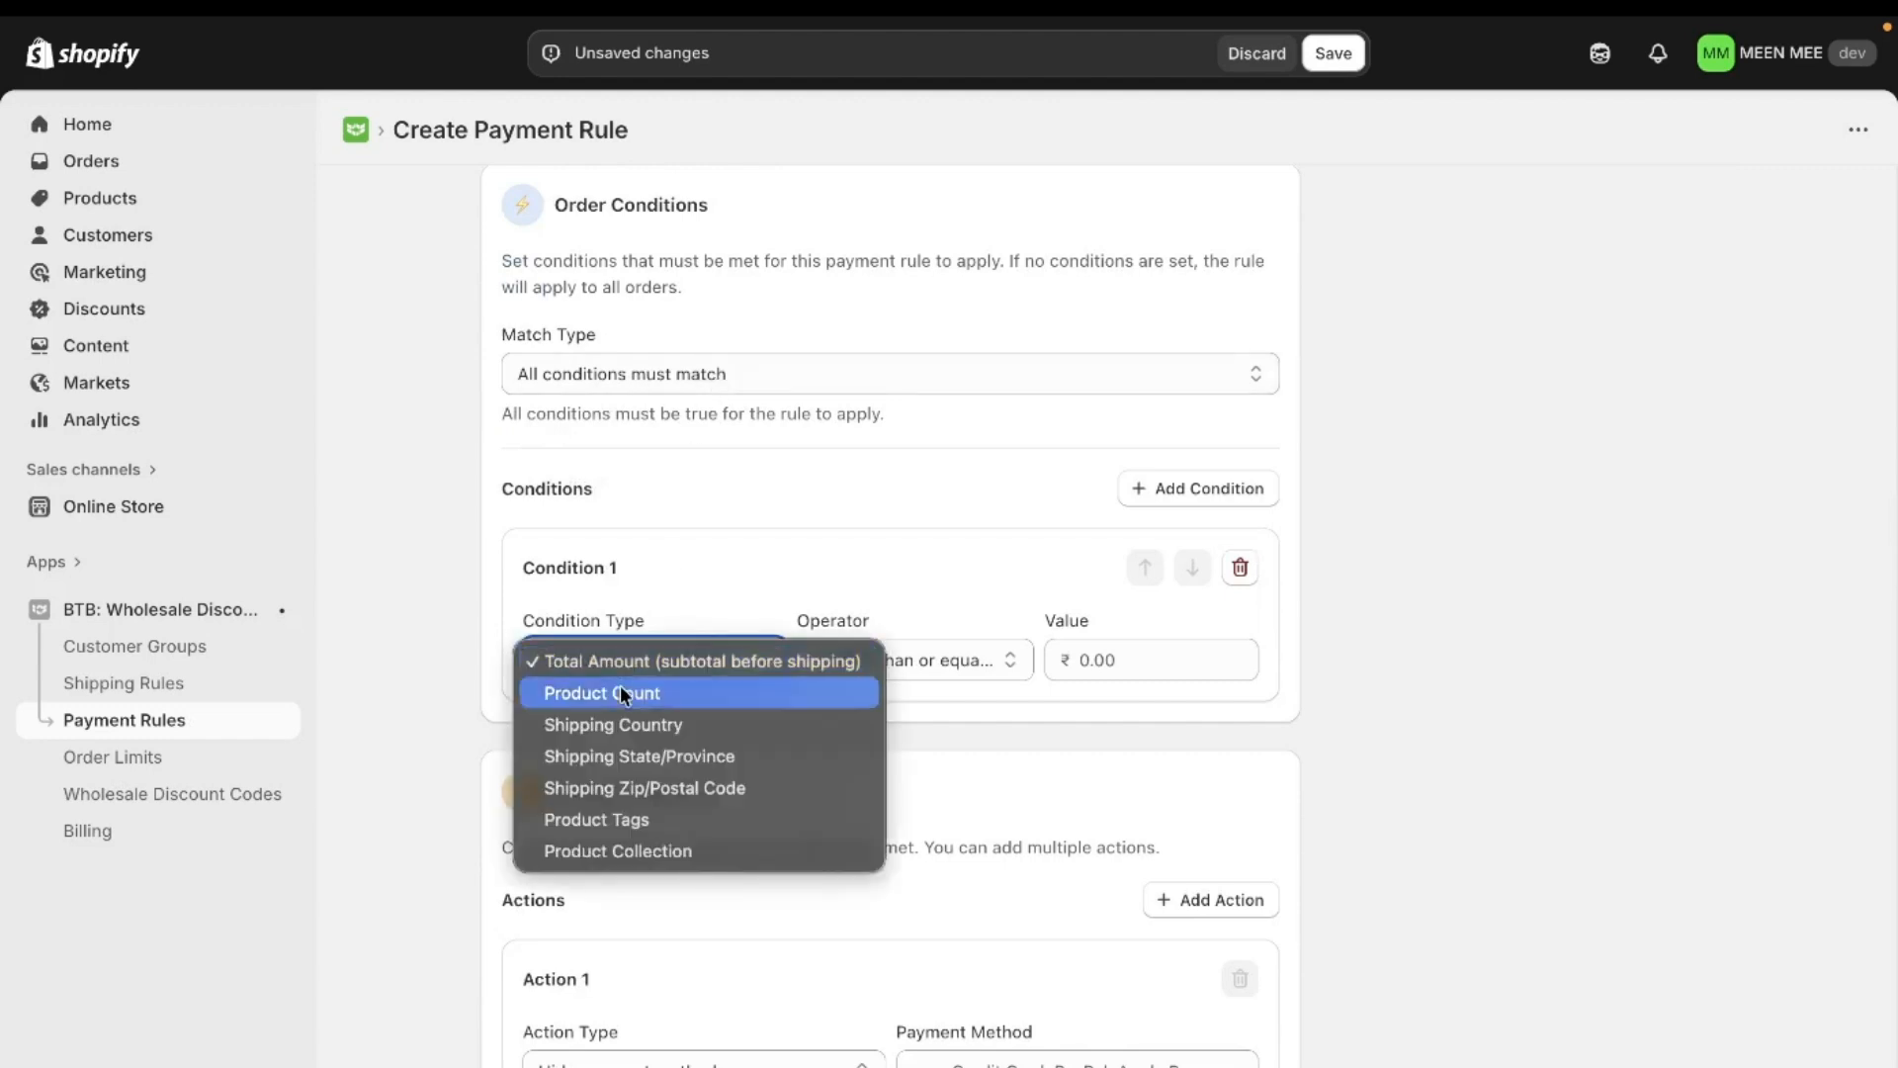
pyautogui.click(623, 756)
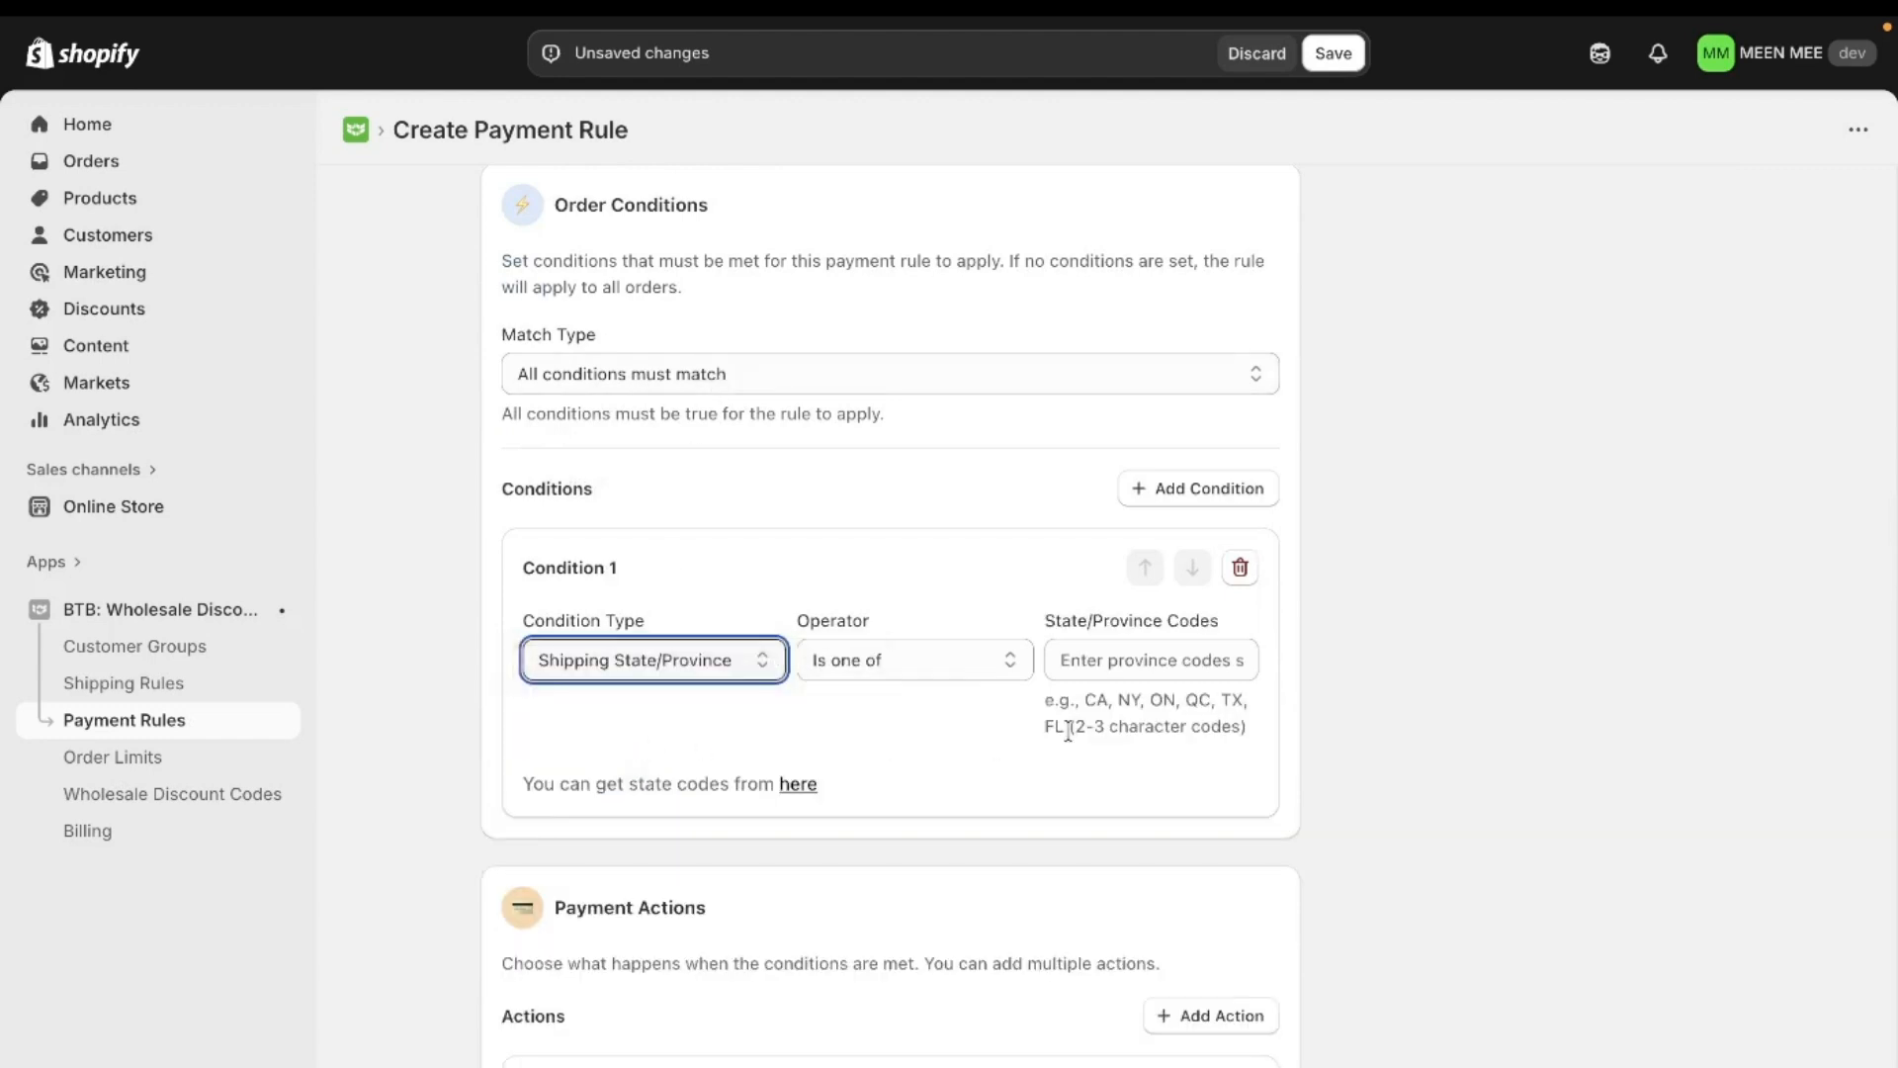
# - Enter ON,AB as the state/province codes for Condition 1
pyautogui.click(1155, 670)
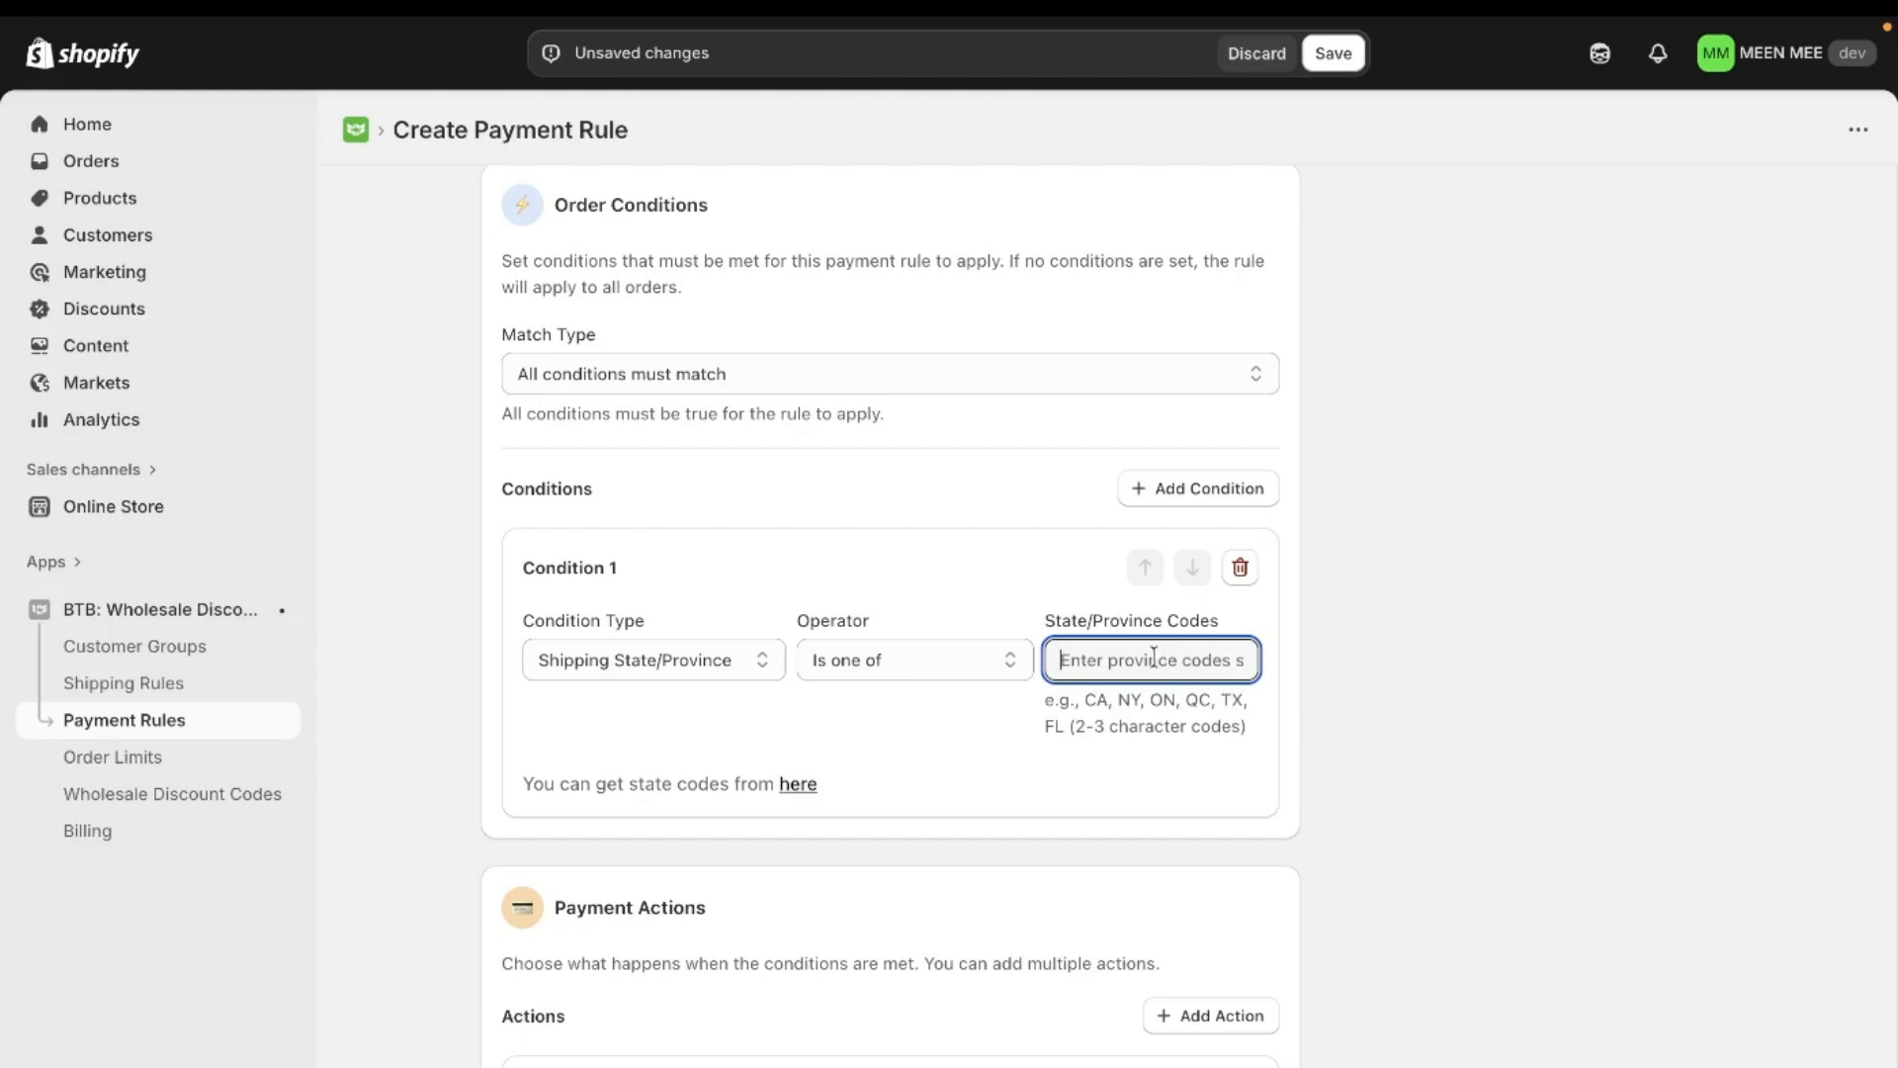
pyautogui.write('ON, ')
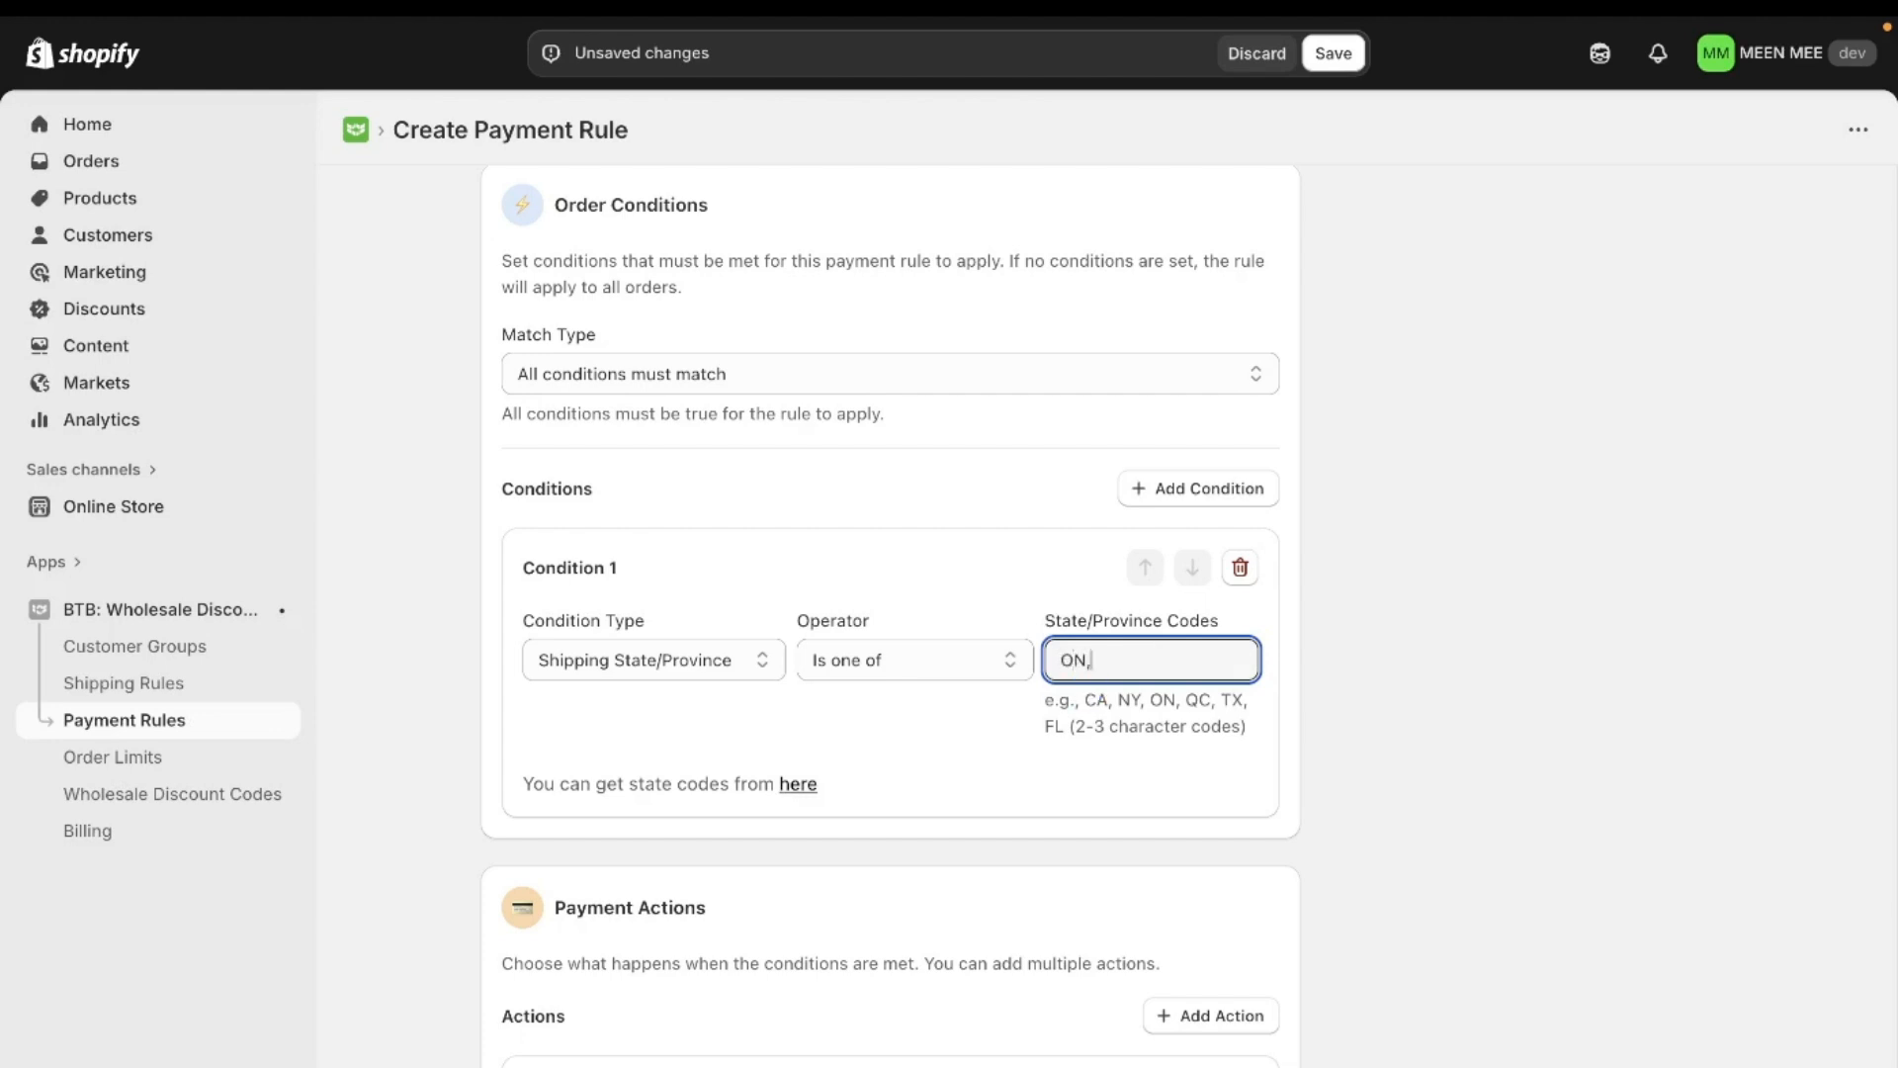
pyautogui.write('a')
pyautogui.press('BackSpace')
pyautogui.write('AB')
pyautogui.press('Left')
pyautogui.press('BackSpace')
pyautogui.click(1215, 806)
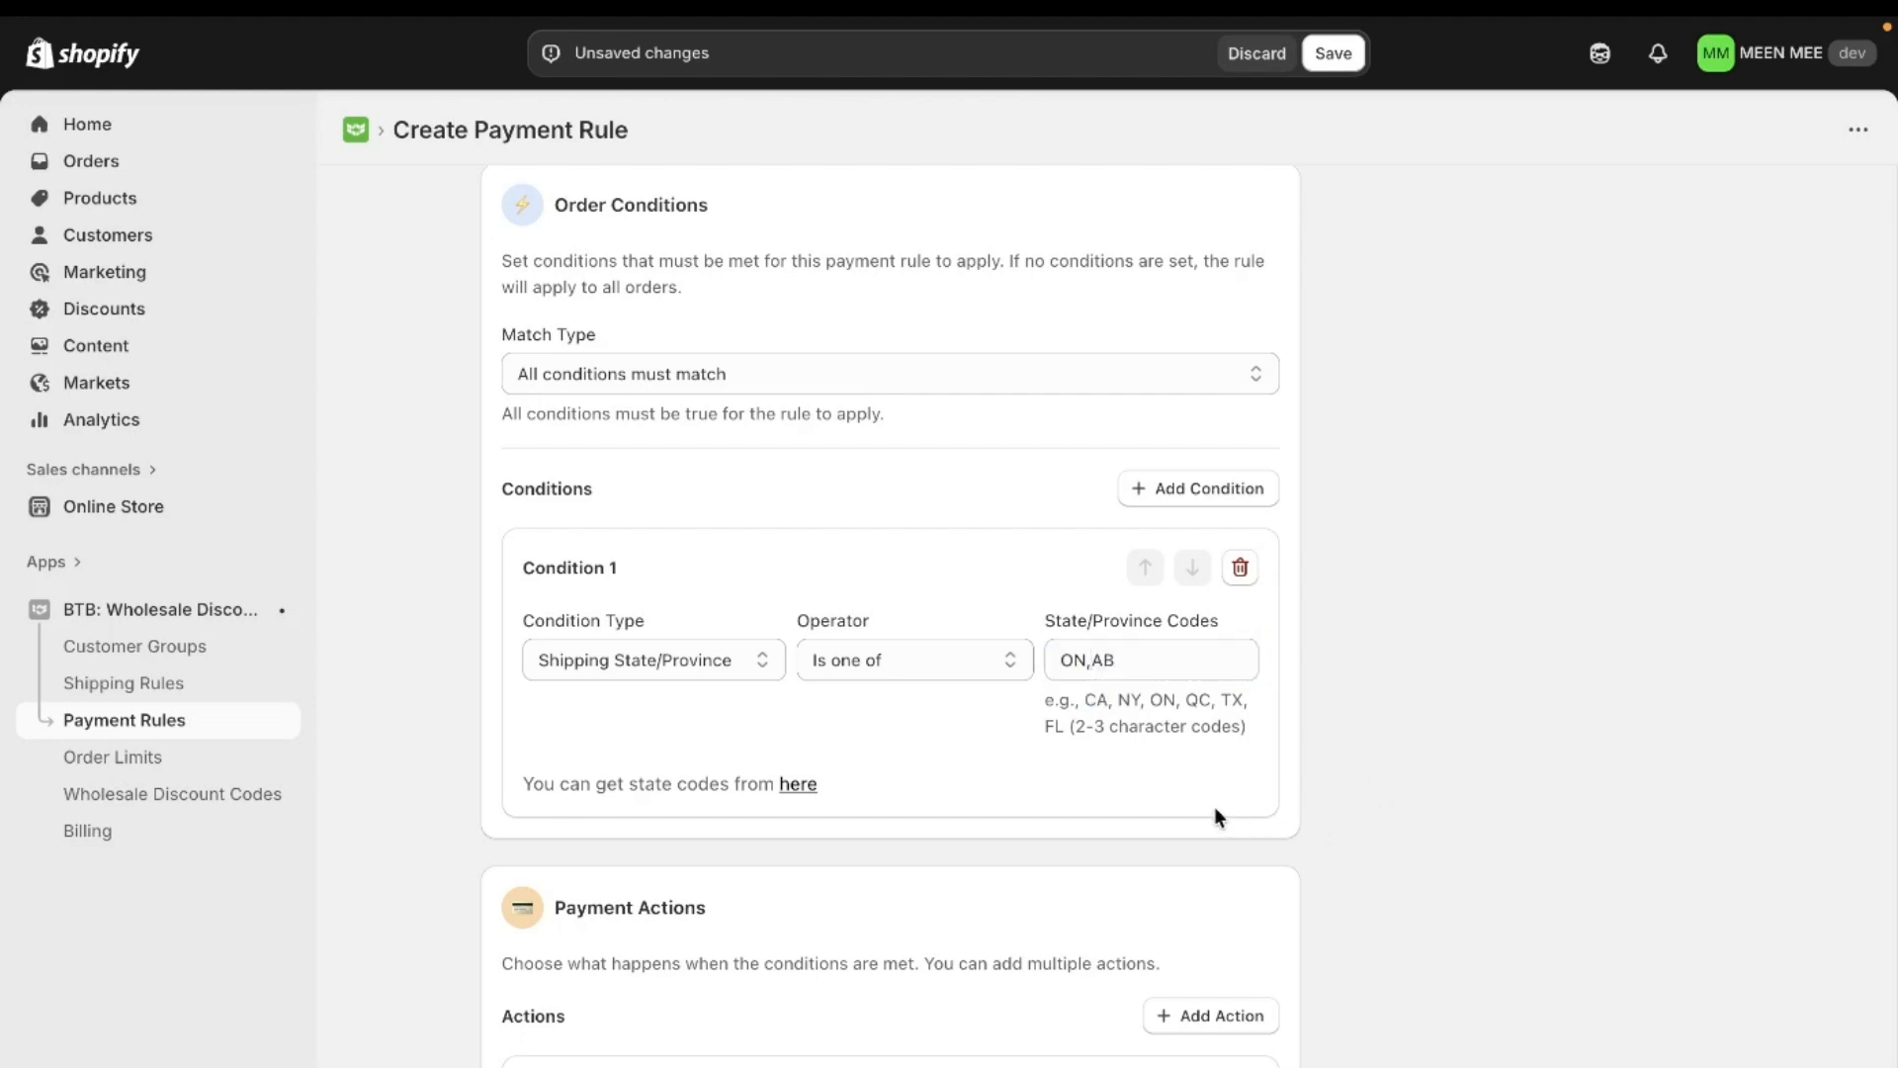
# - Add a second order condition and review the Match Type options available for the conditions
pyautogui.click(1173, 495)
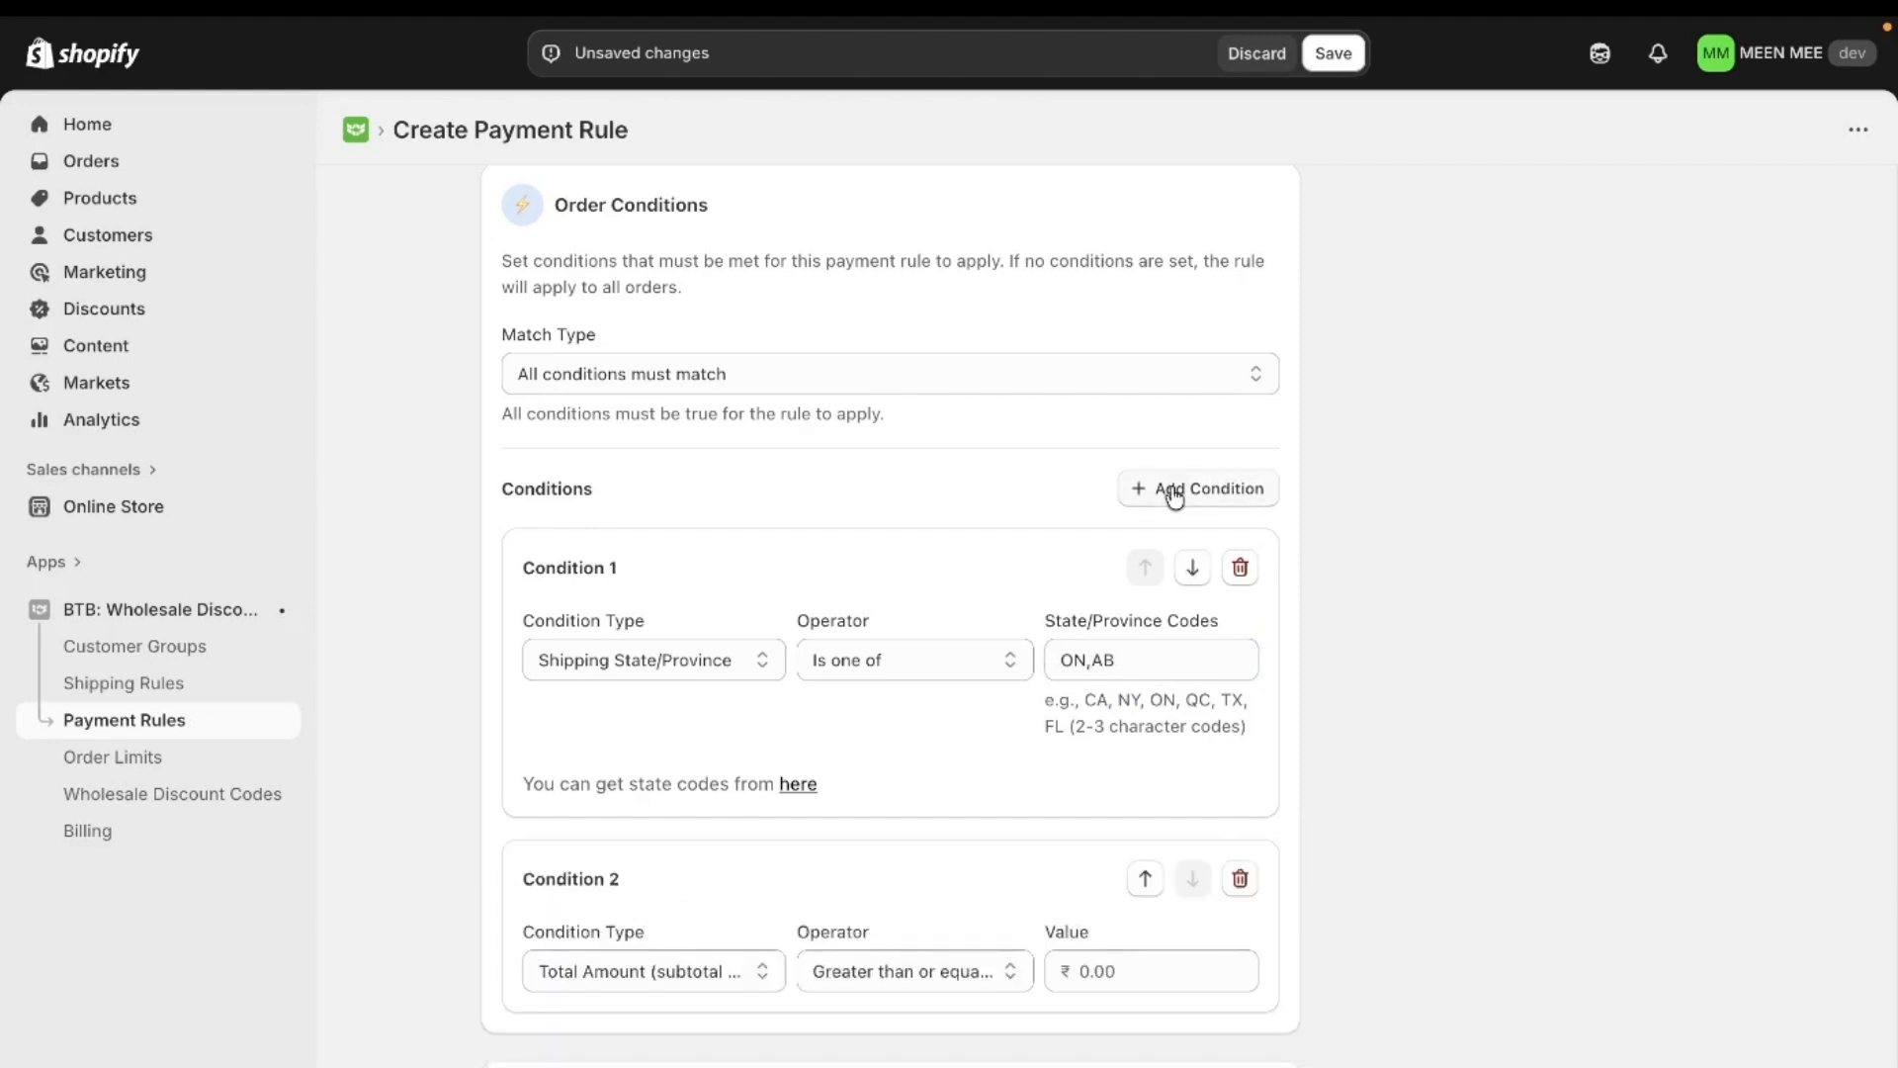
pyautogui.scroll(-1, 910, 935)
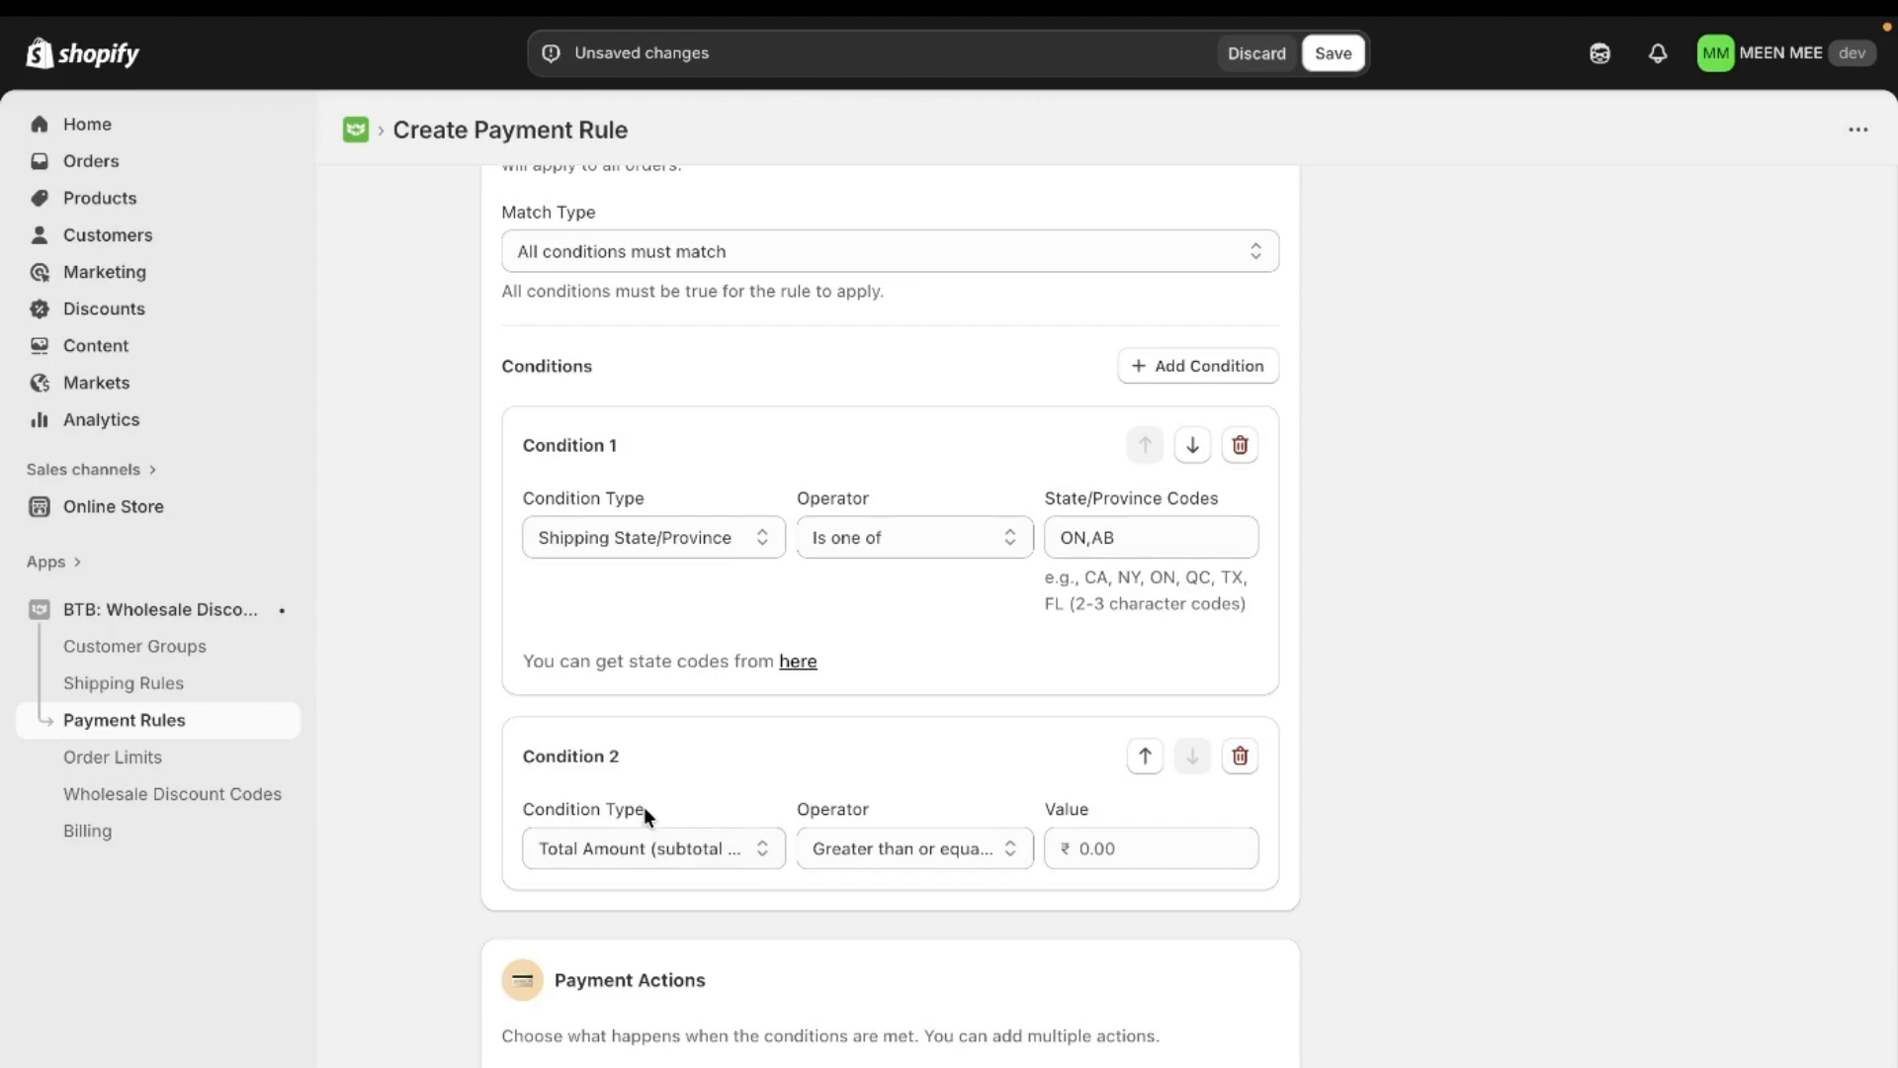
pyautogui.scroll(1, 643, 807)
pyautogui.scroll(1, 704, 457)
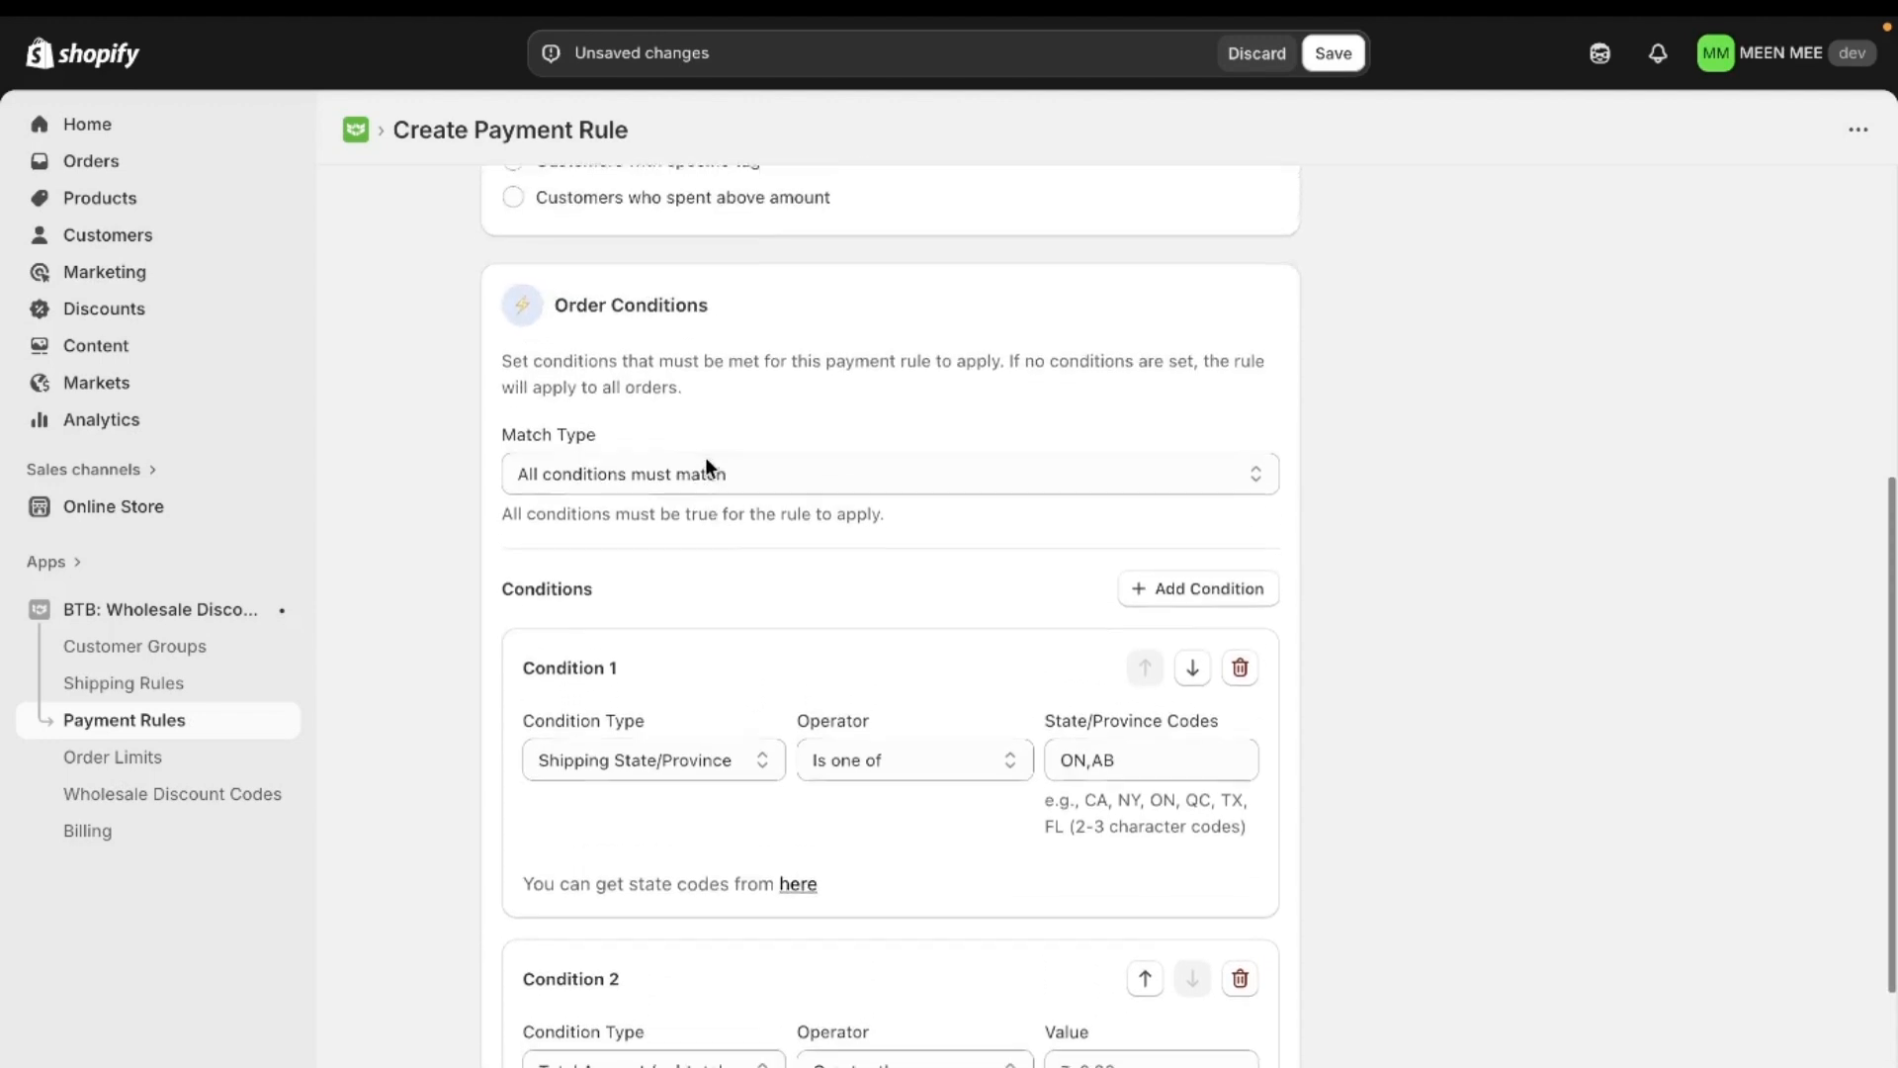
pyautogui.click(660, 480)
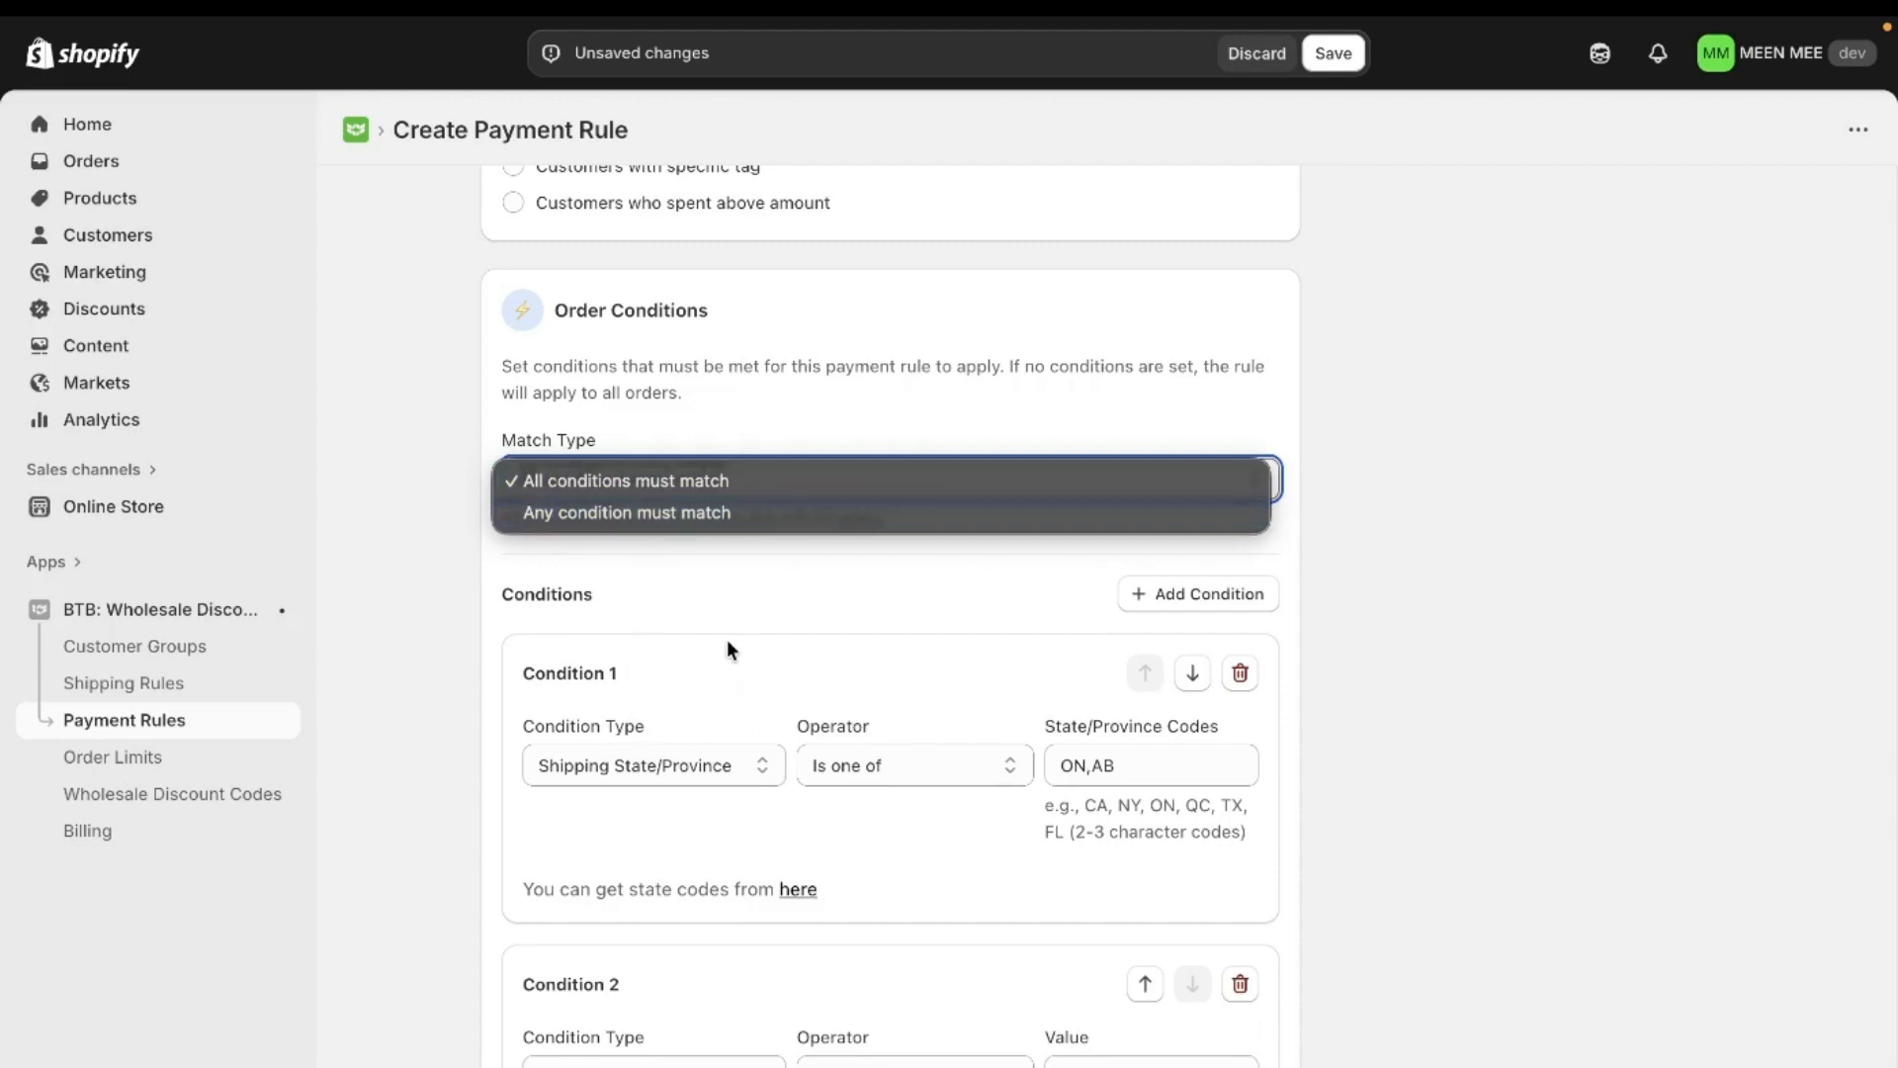
pyautogui.click(708, 560)
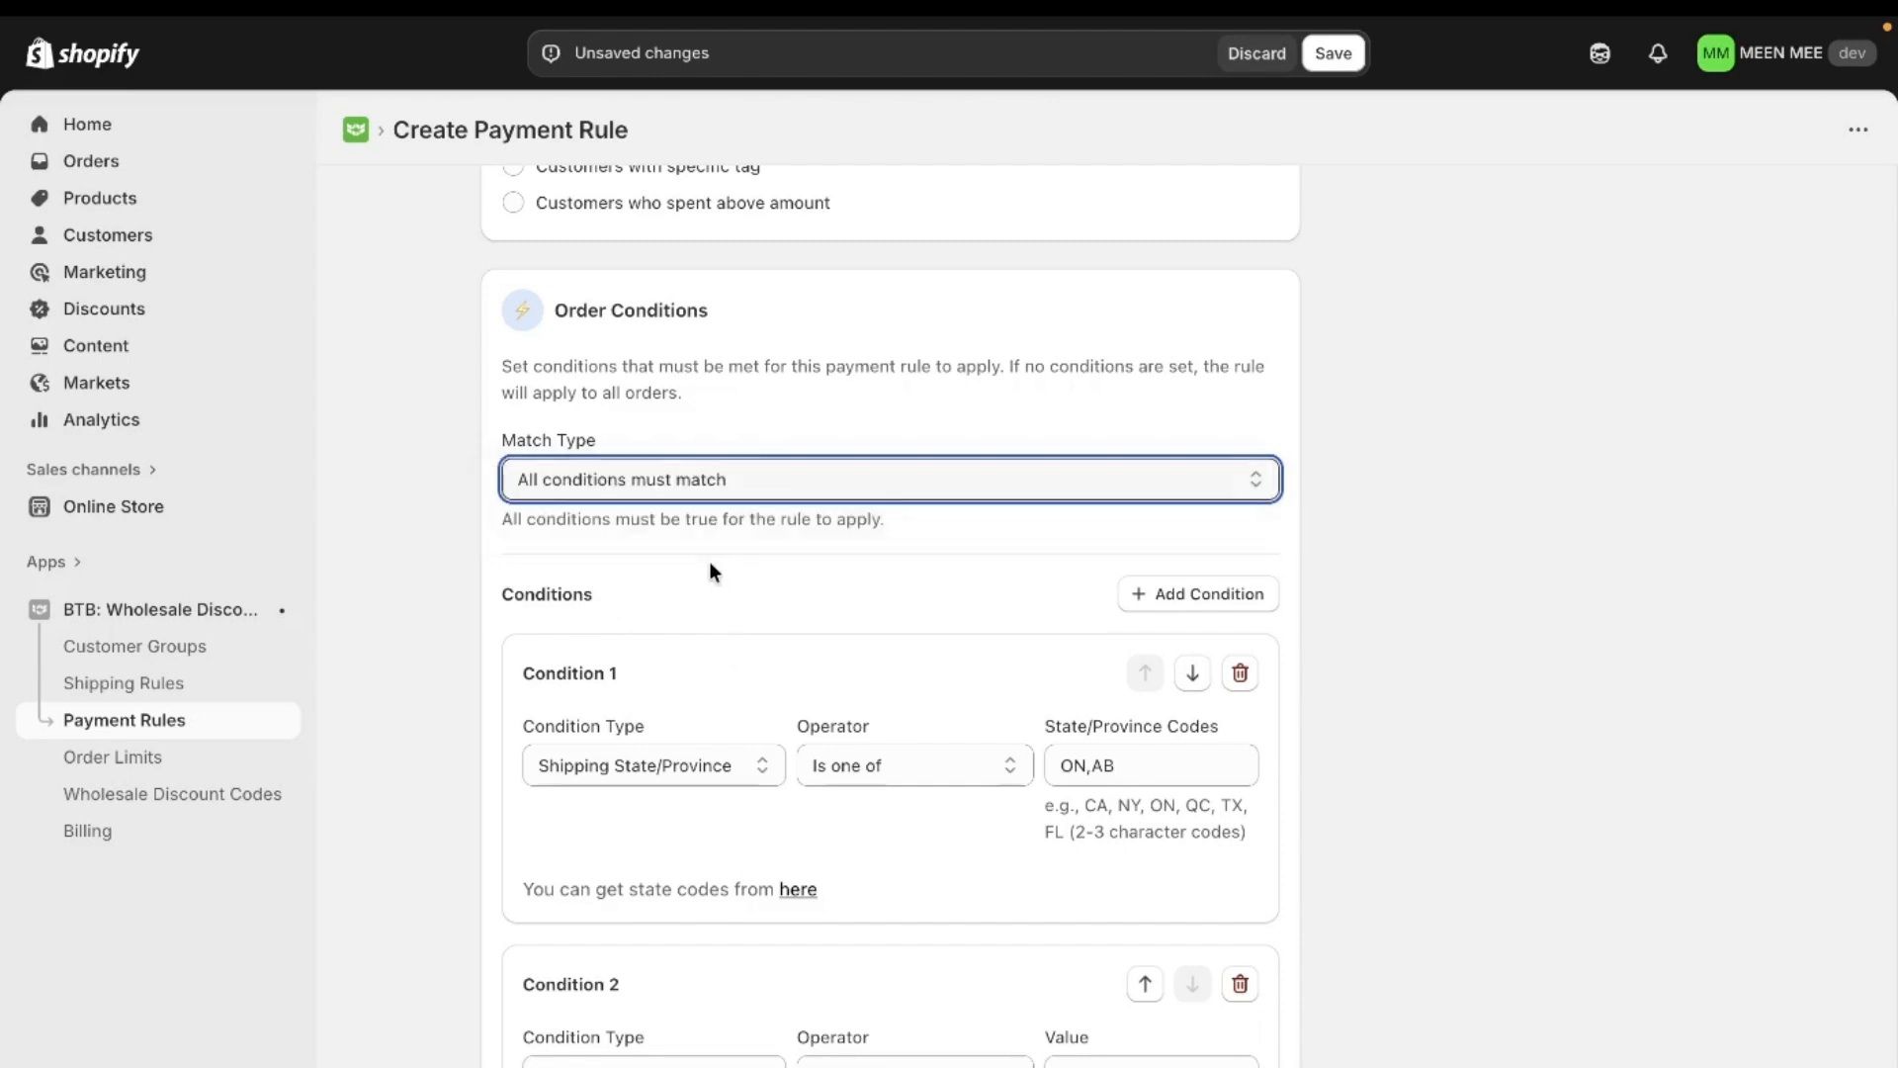
pyautogui.click(722, 471)
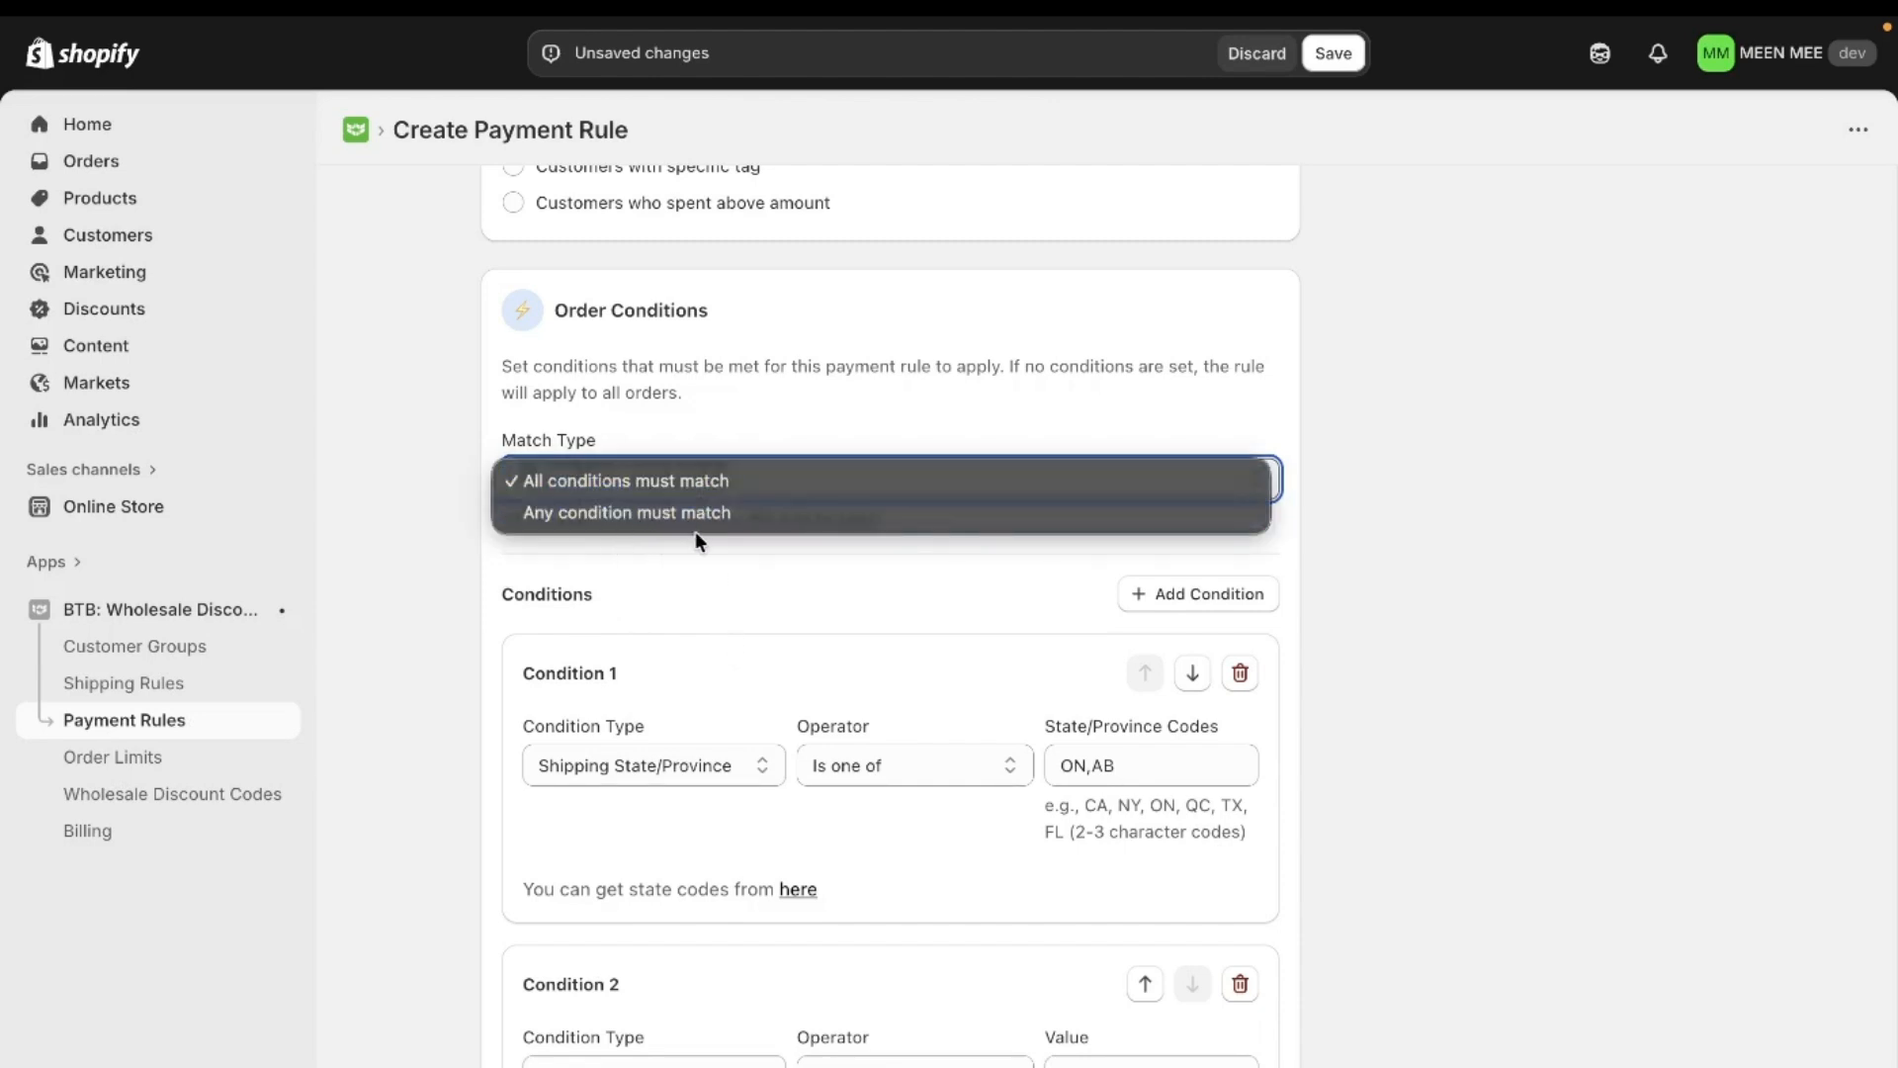
pyautogui.click(744, 565)
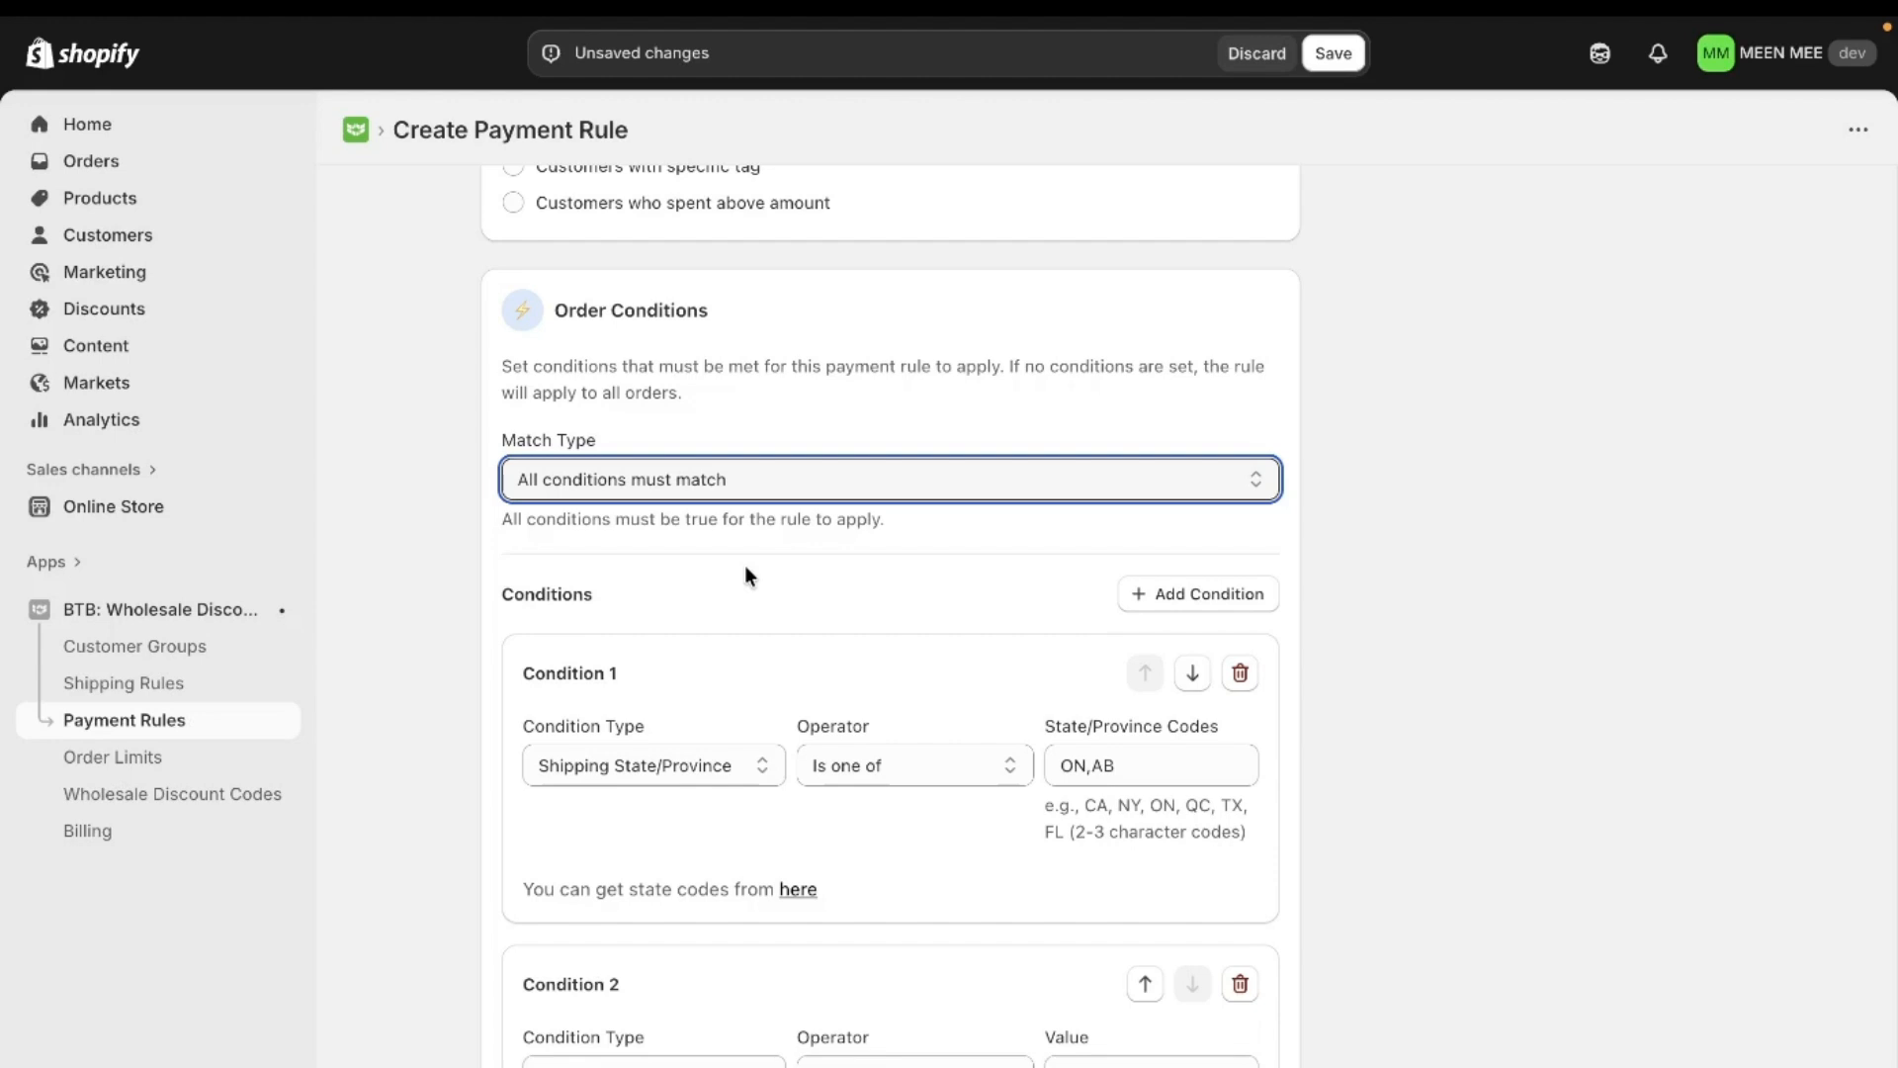
# - Configure Action 1 in the payment actions to hide the Cash On Delivery (COD) payment method
pyautogui.scroll(-5, 1118, 917)
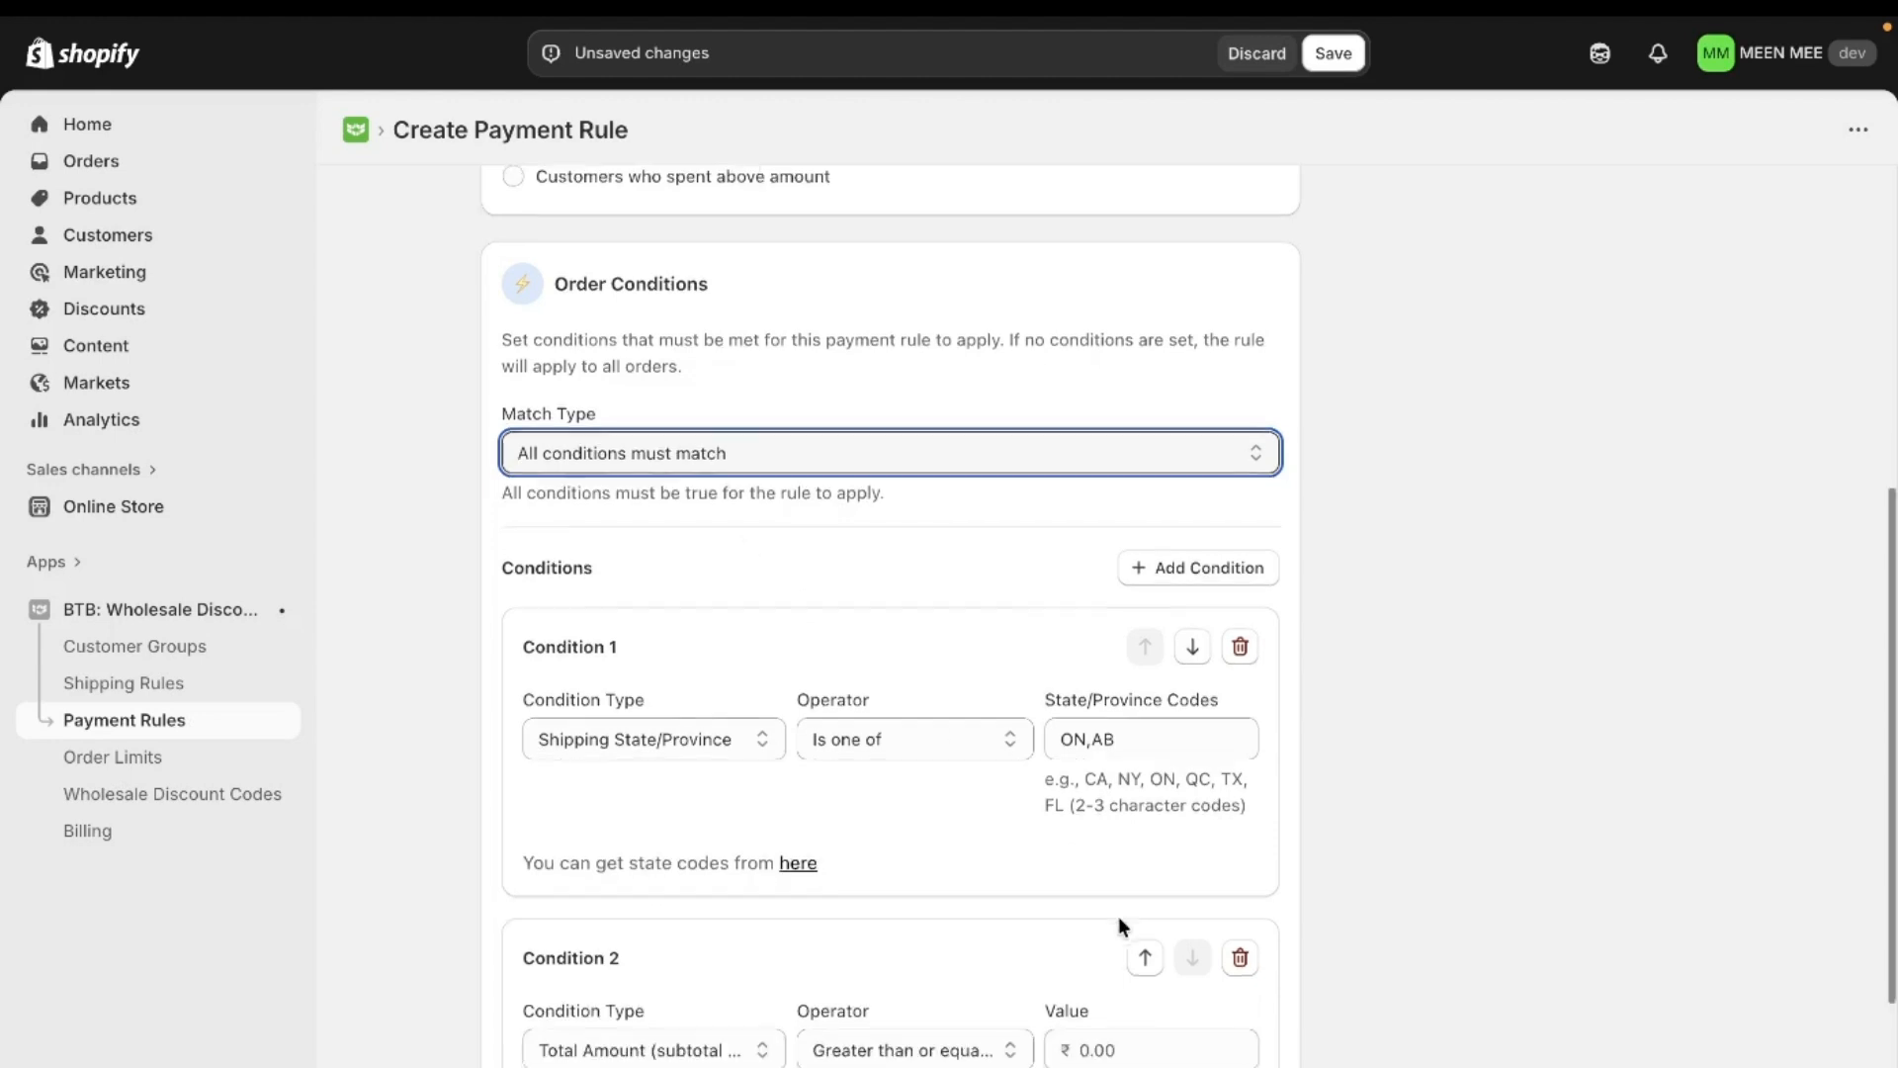
pyautogui.click(703, 1062)
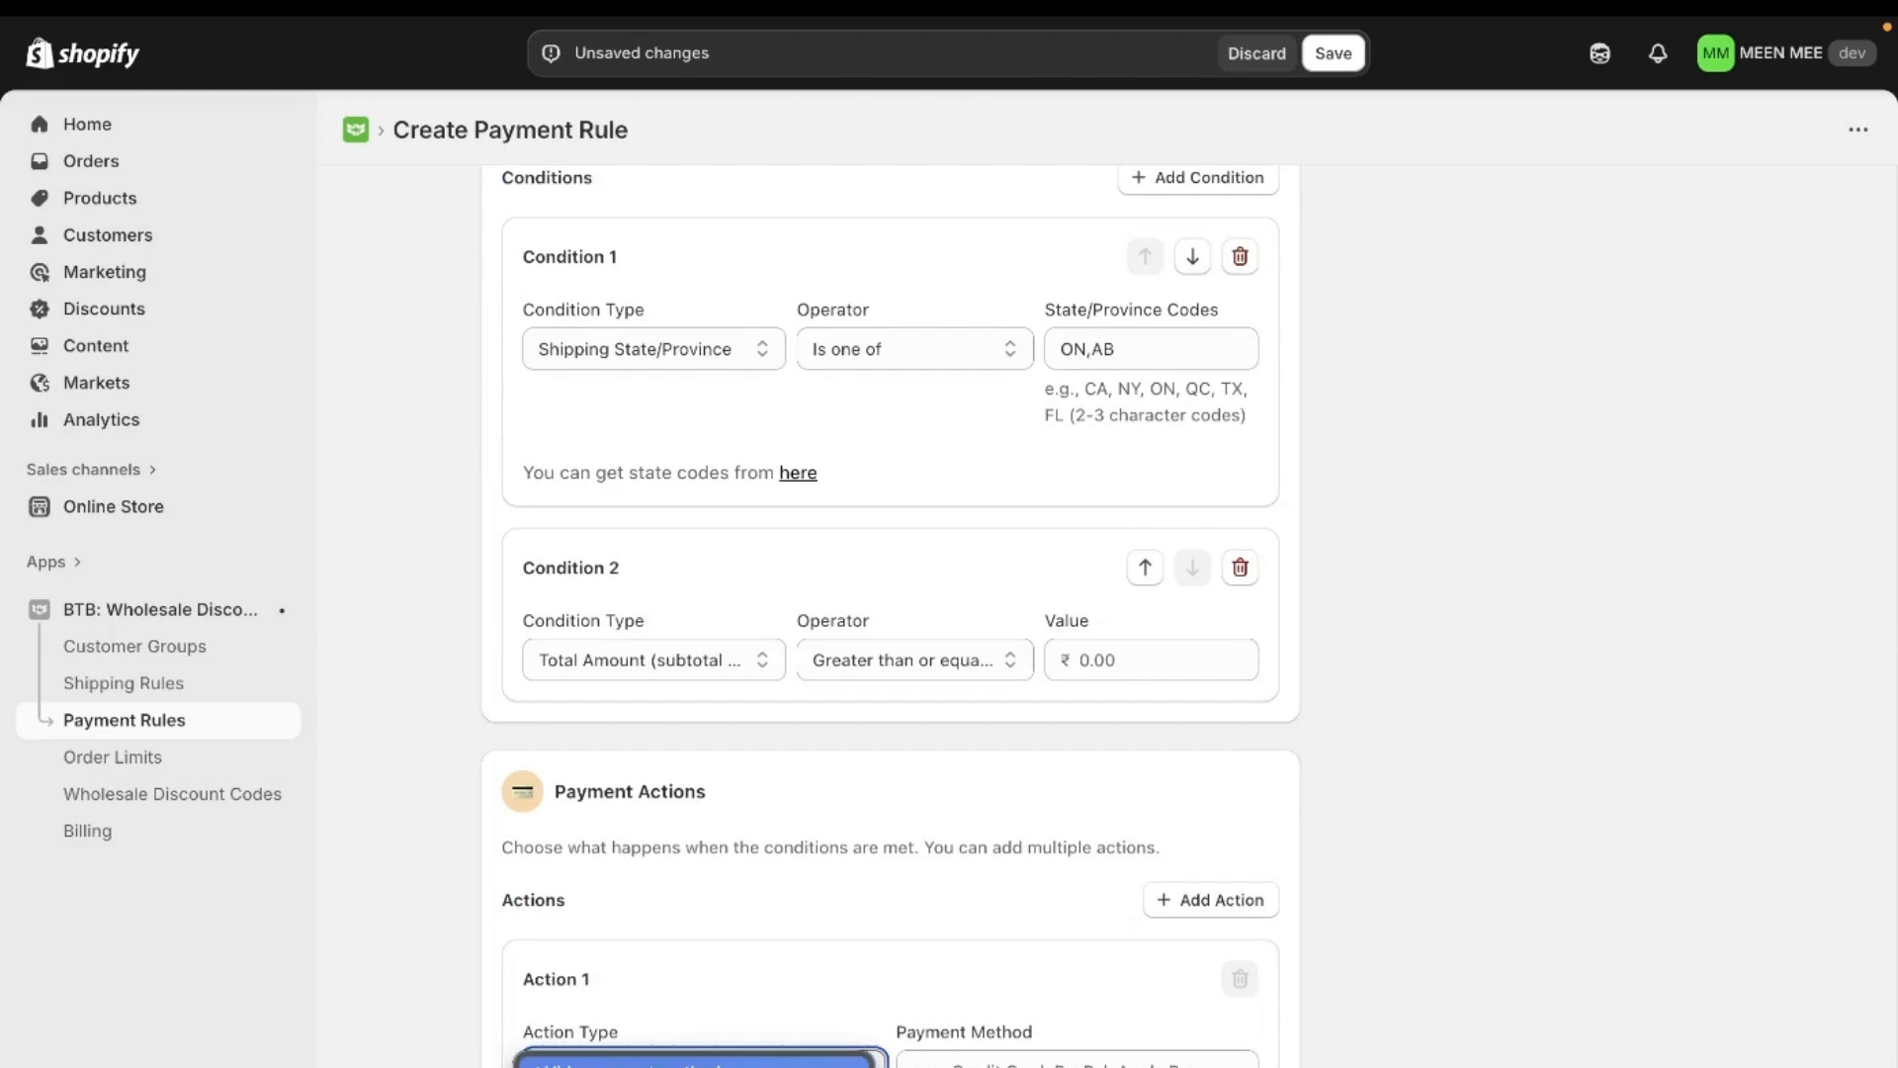
pyautogui.click(695, 1063)
pyautogui.click(1076, 1062)
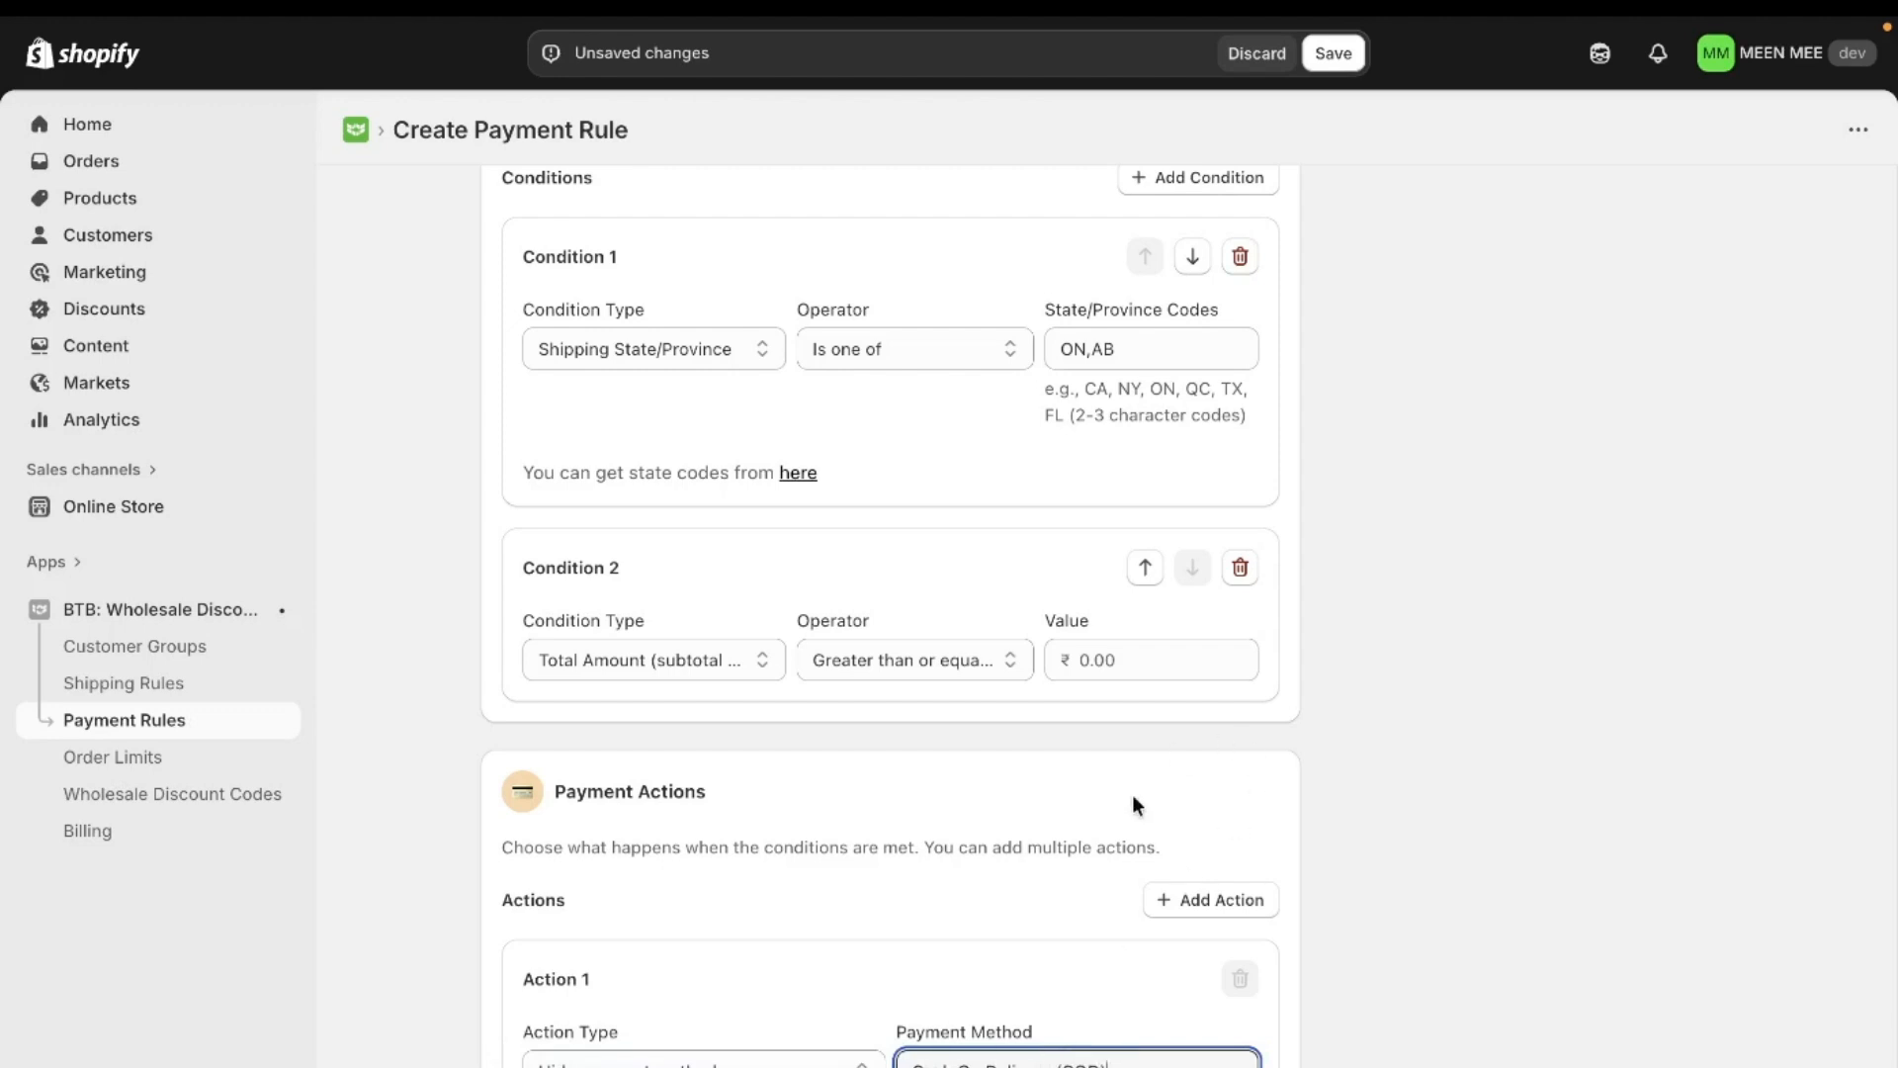
pyautogui.click(1026, 939)
# - Delete Condition 2 from the order conditions and save the payment rule
pyautogui.scroll(1, 1026, 939)
pyautogui.click(1252, 573)
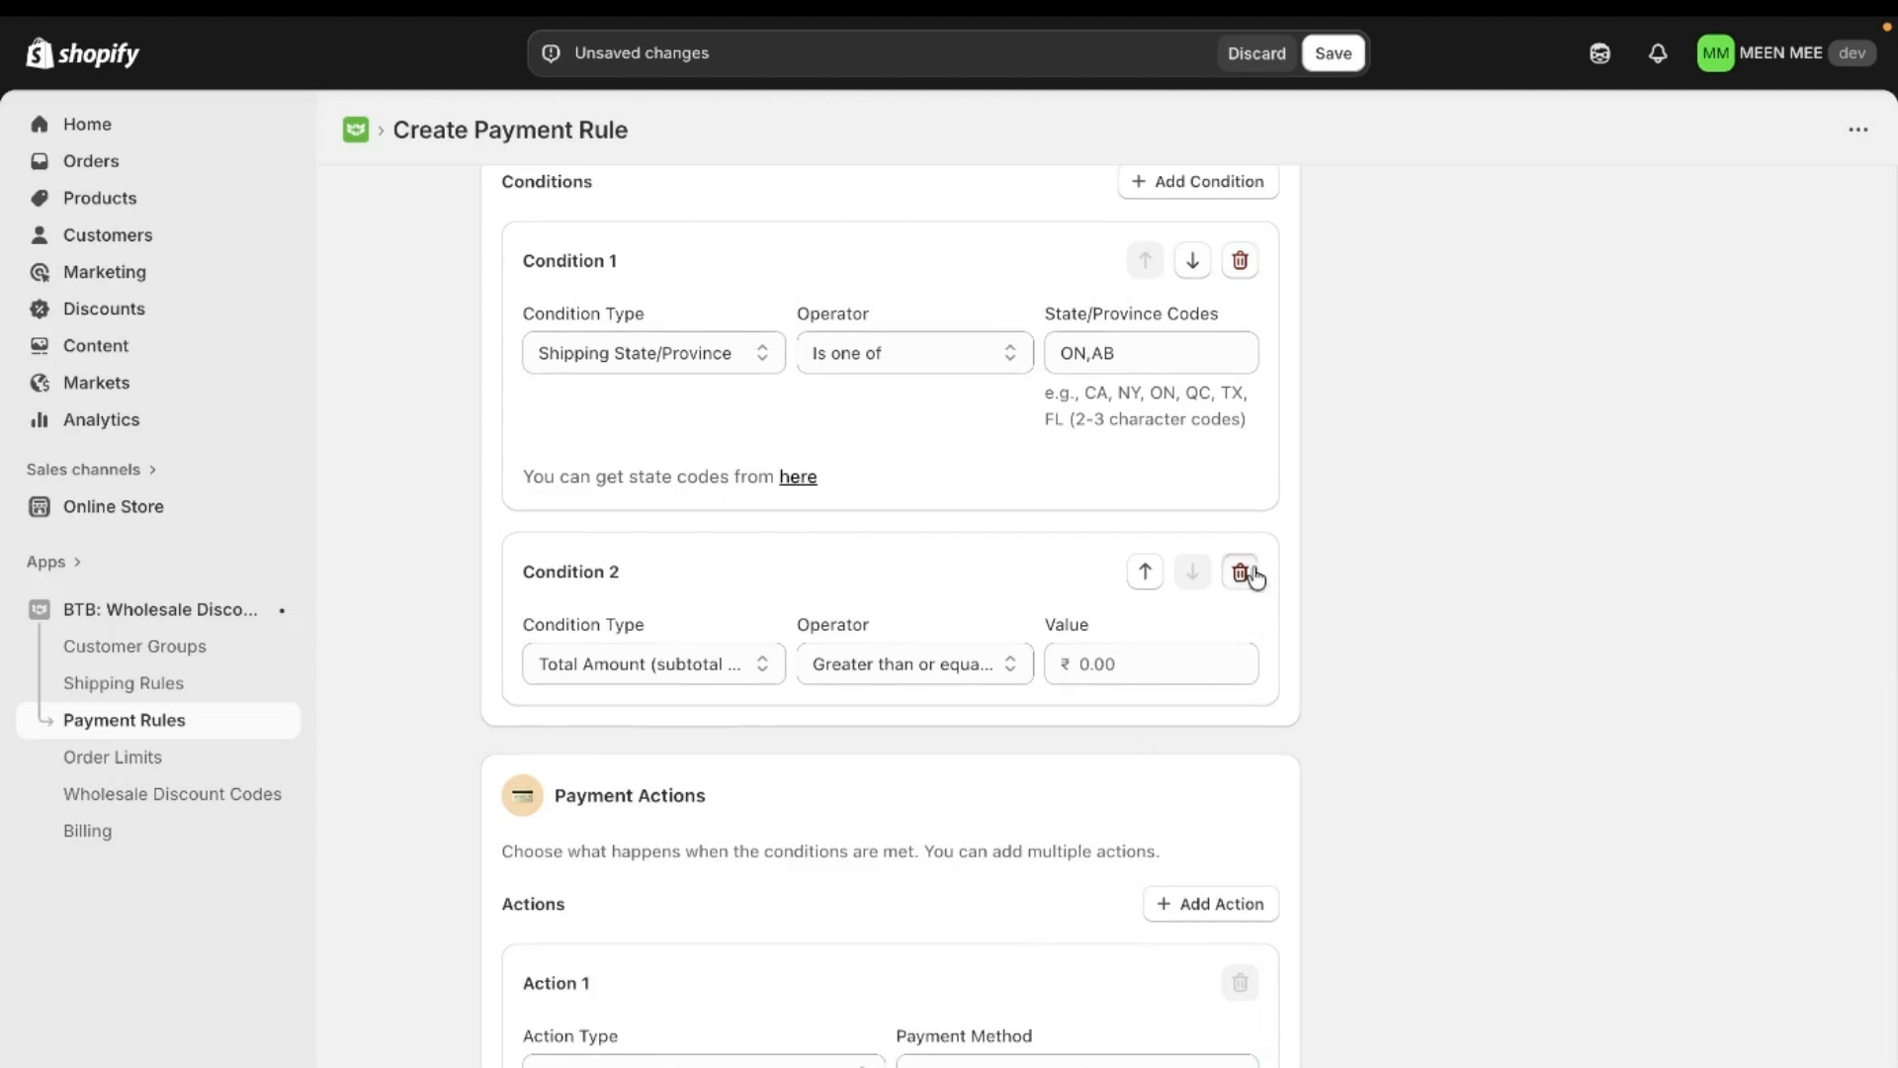
pyautogui.scroll(6, 854, 867)
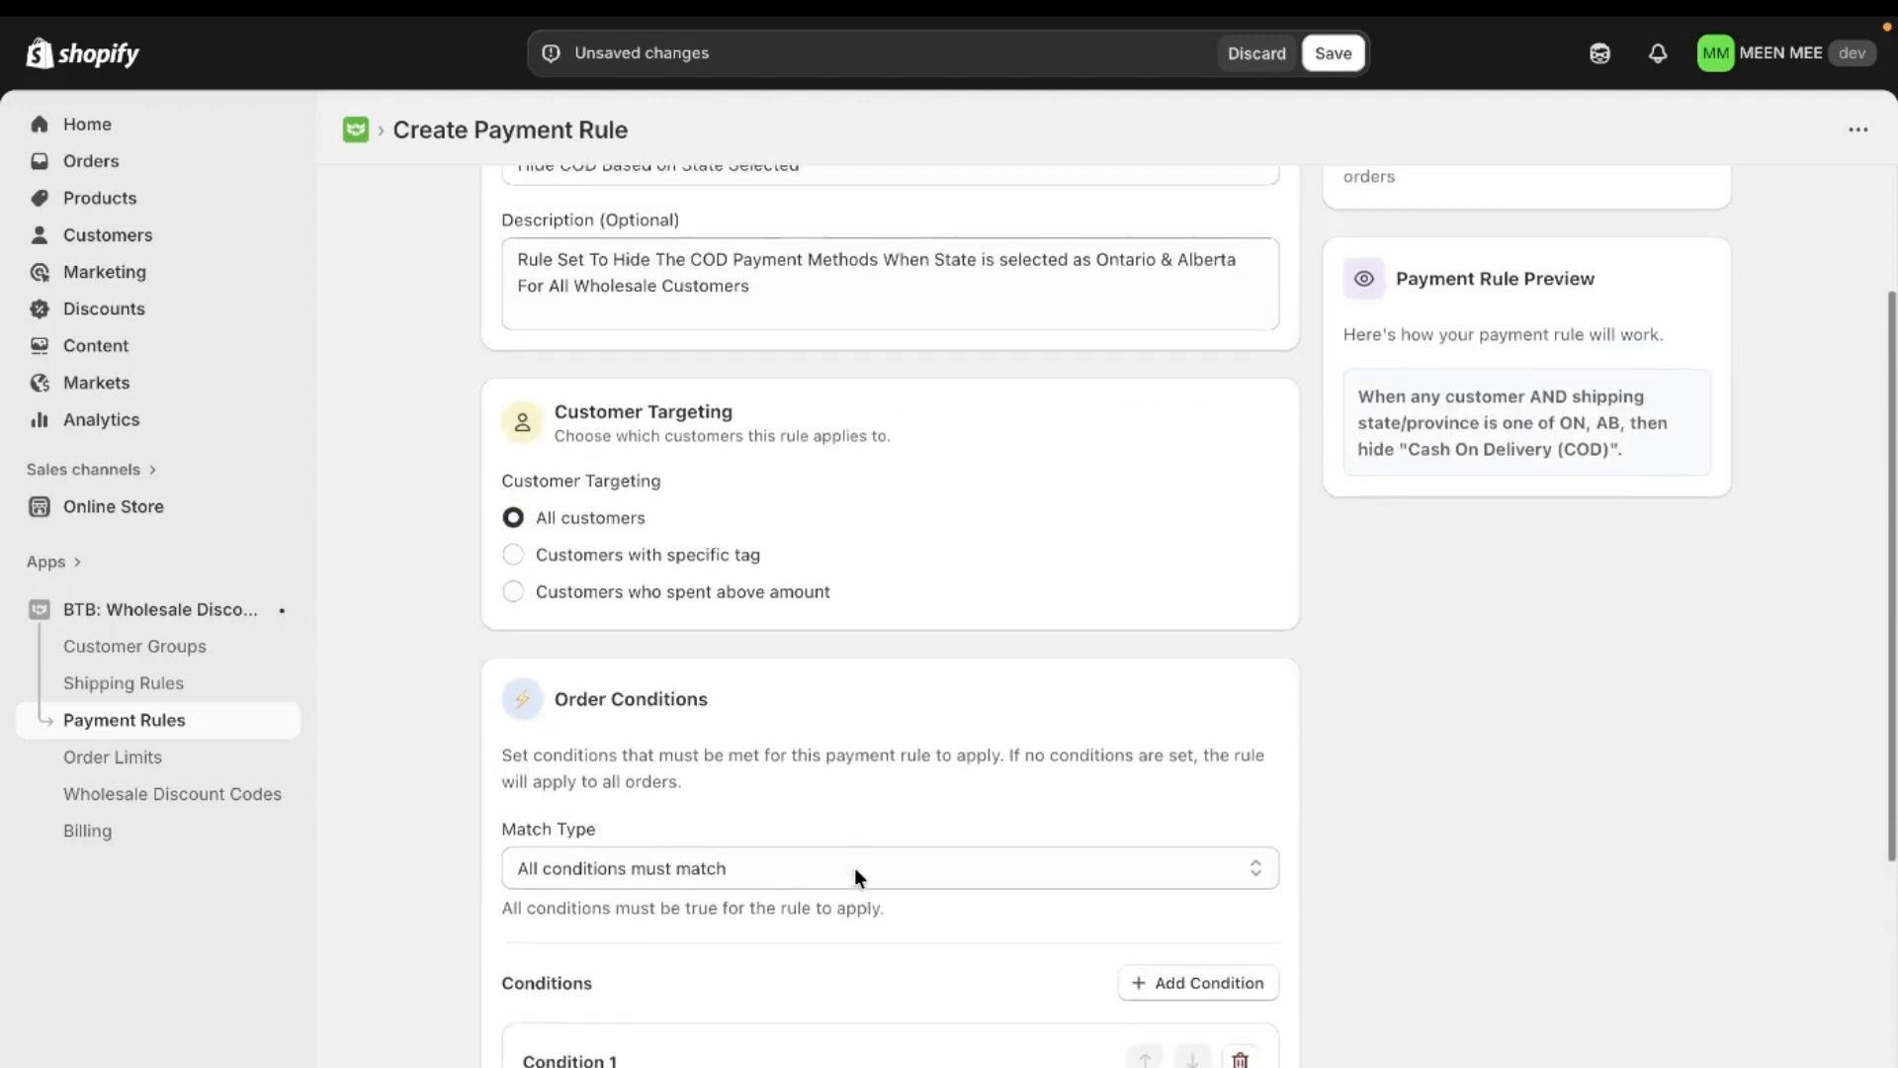
pyautogui.scroll(-1, 854, 868)
pyautogui.scroll(3, 1097, 584)
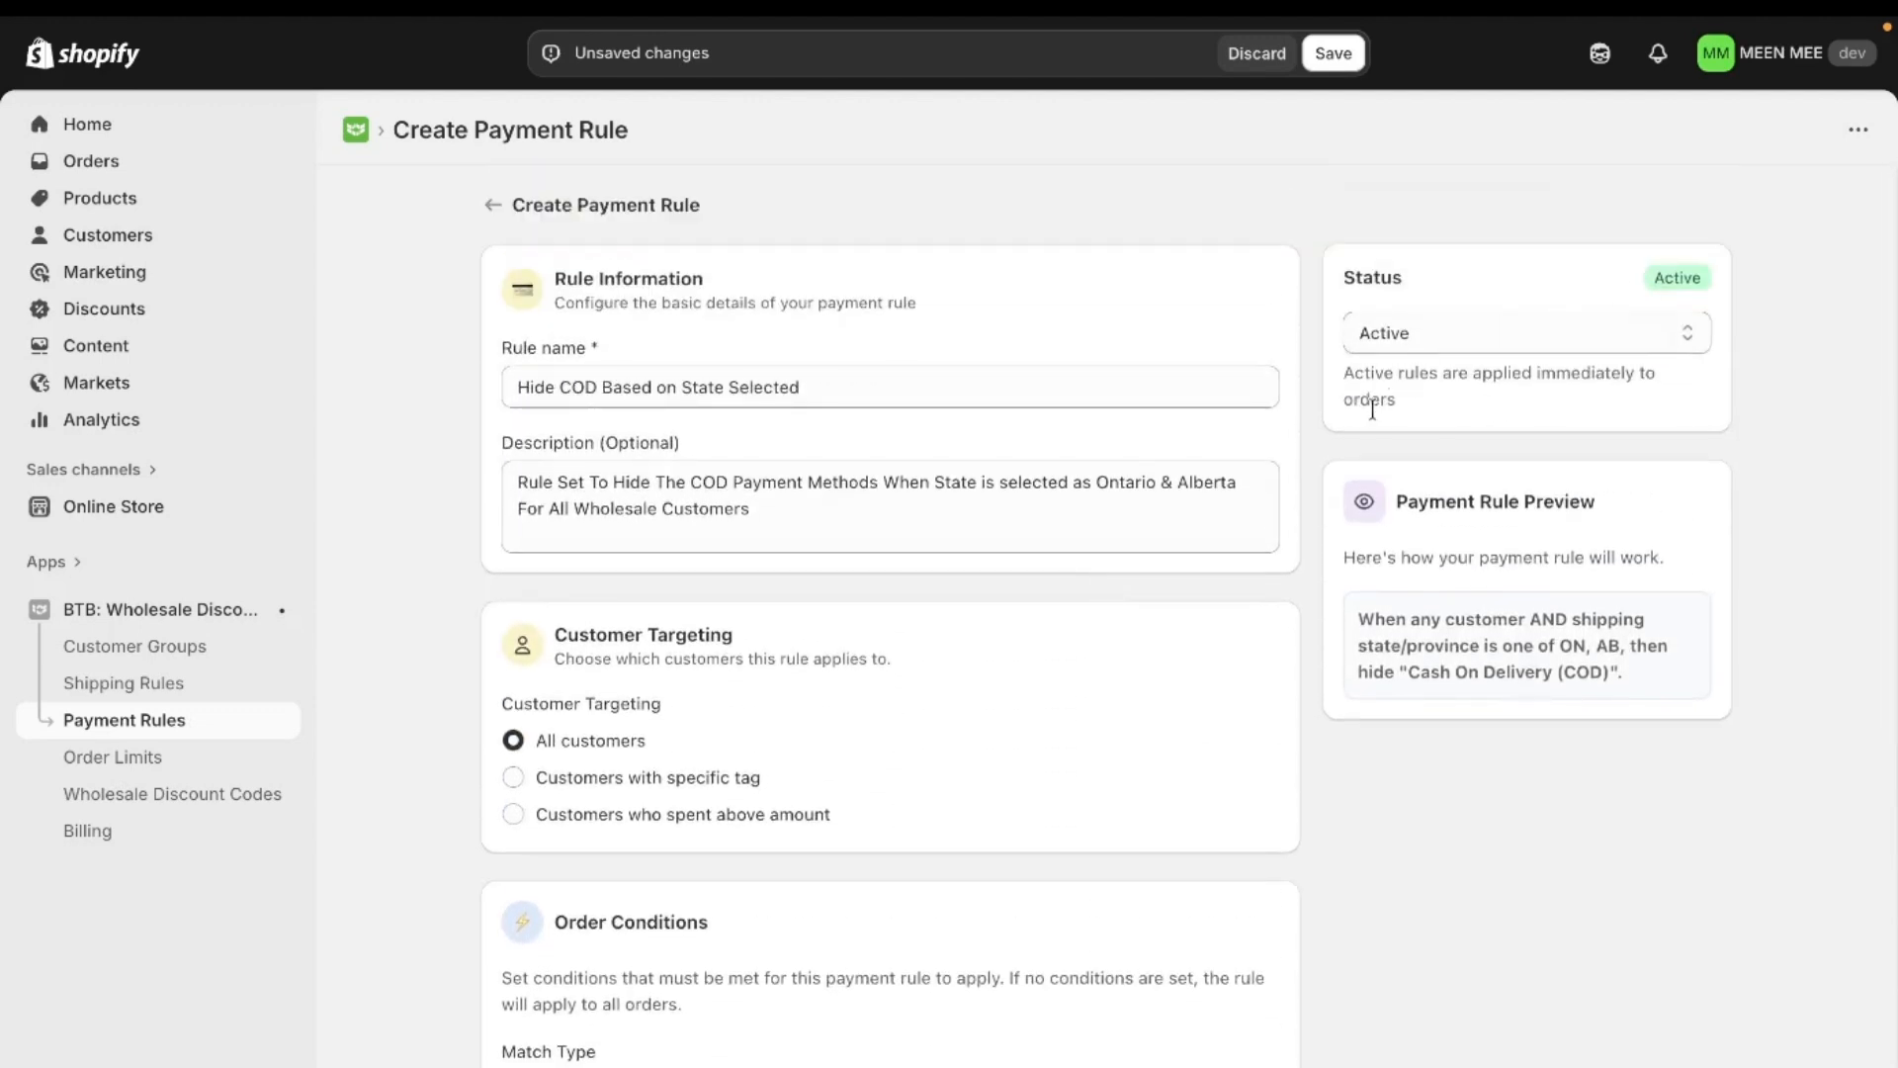
pyautogui.click(1328, 56)
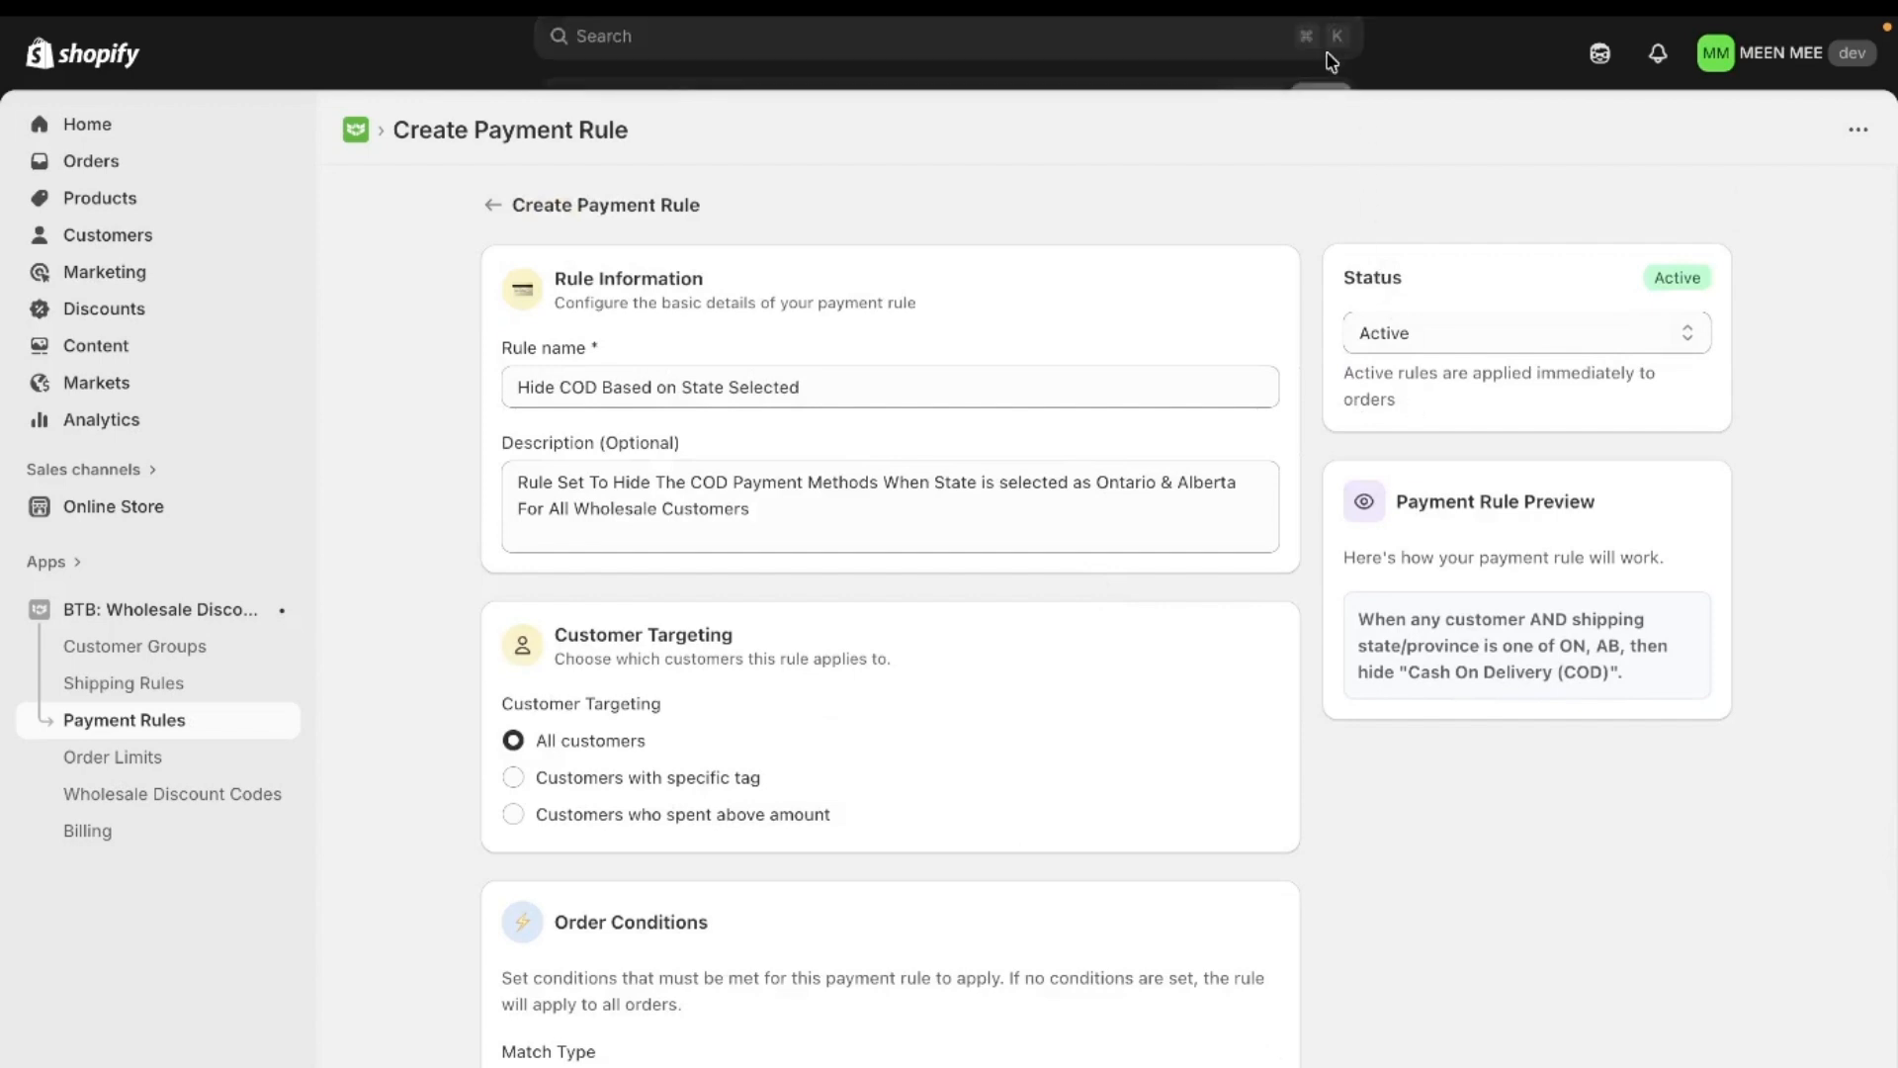
# - Switch to the MEEN MEE storefront, open the checkout from the cart and examine the payment methods offered for the Ontario address
pyautogui.moveTo(5, 478)
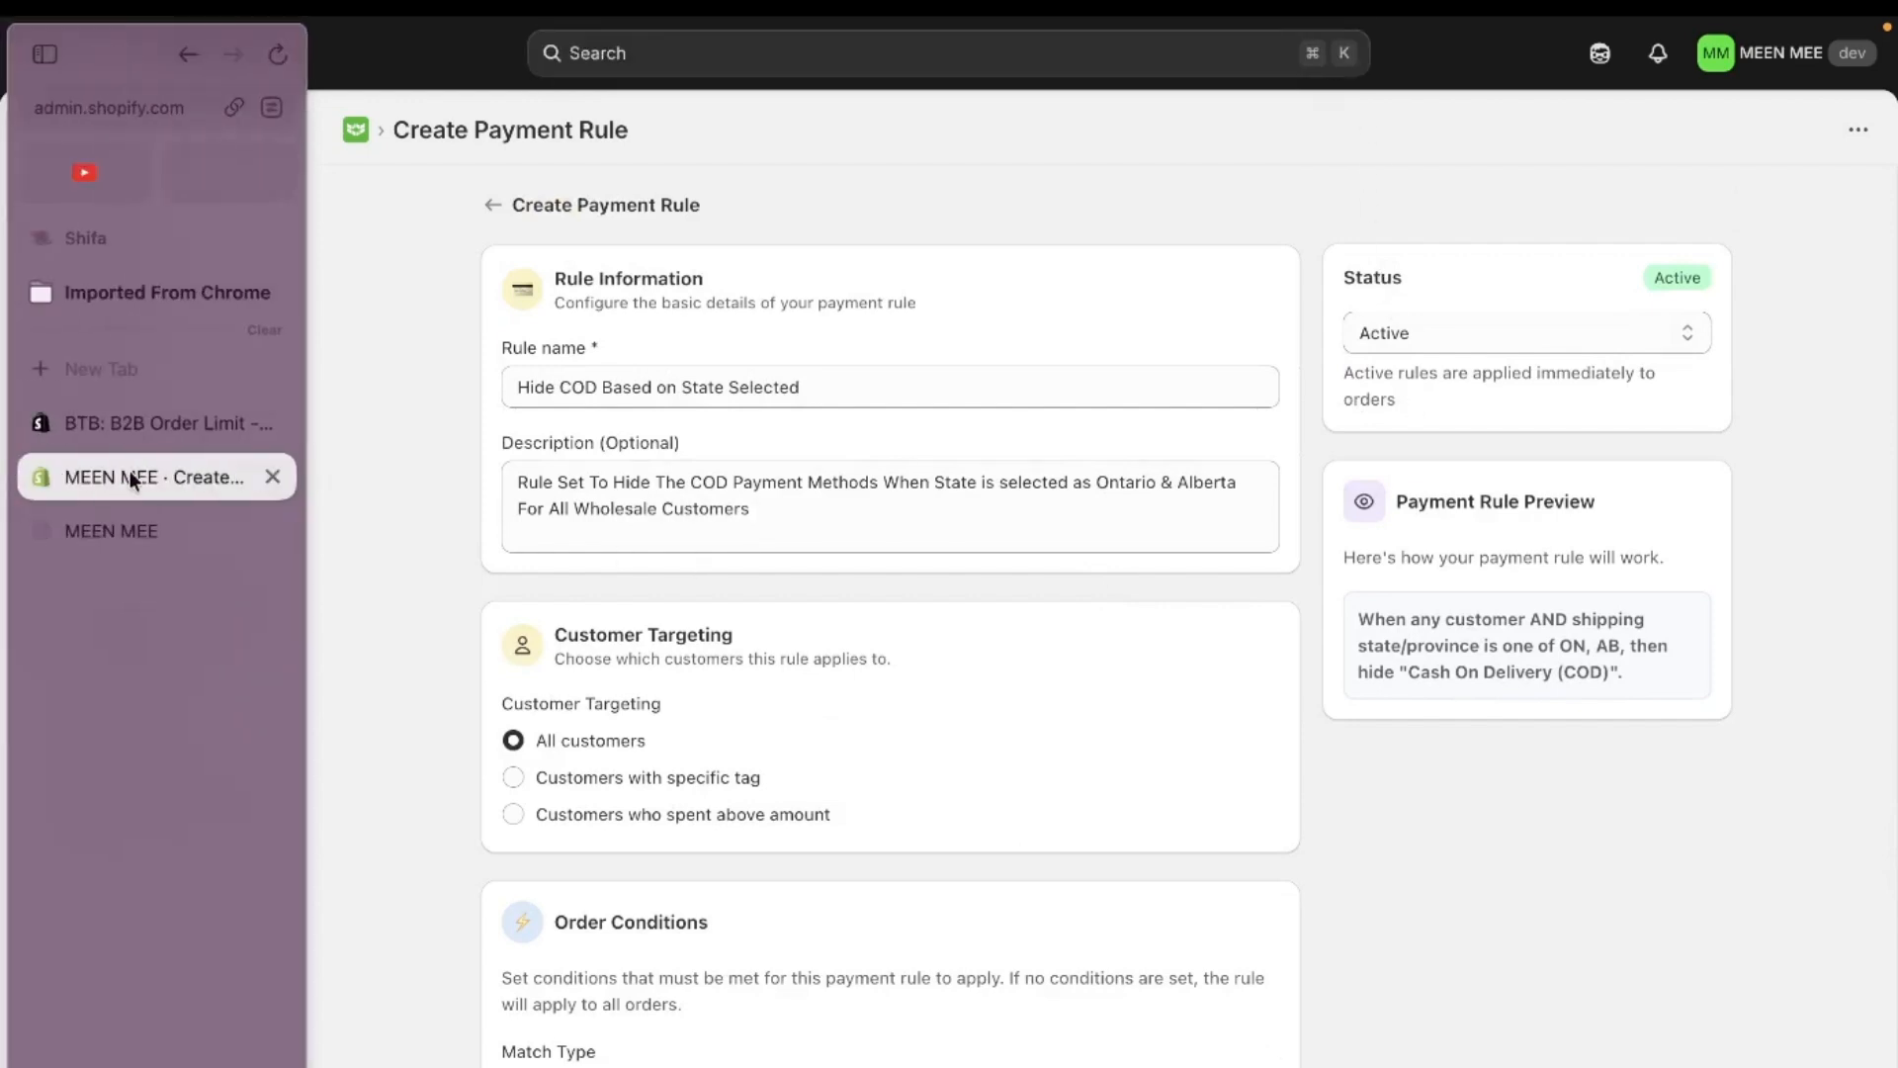
pyautogui.click(135, 528)
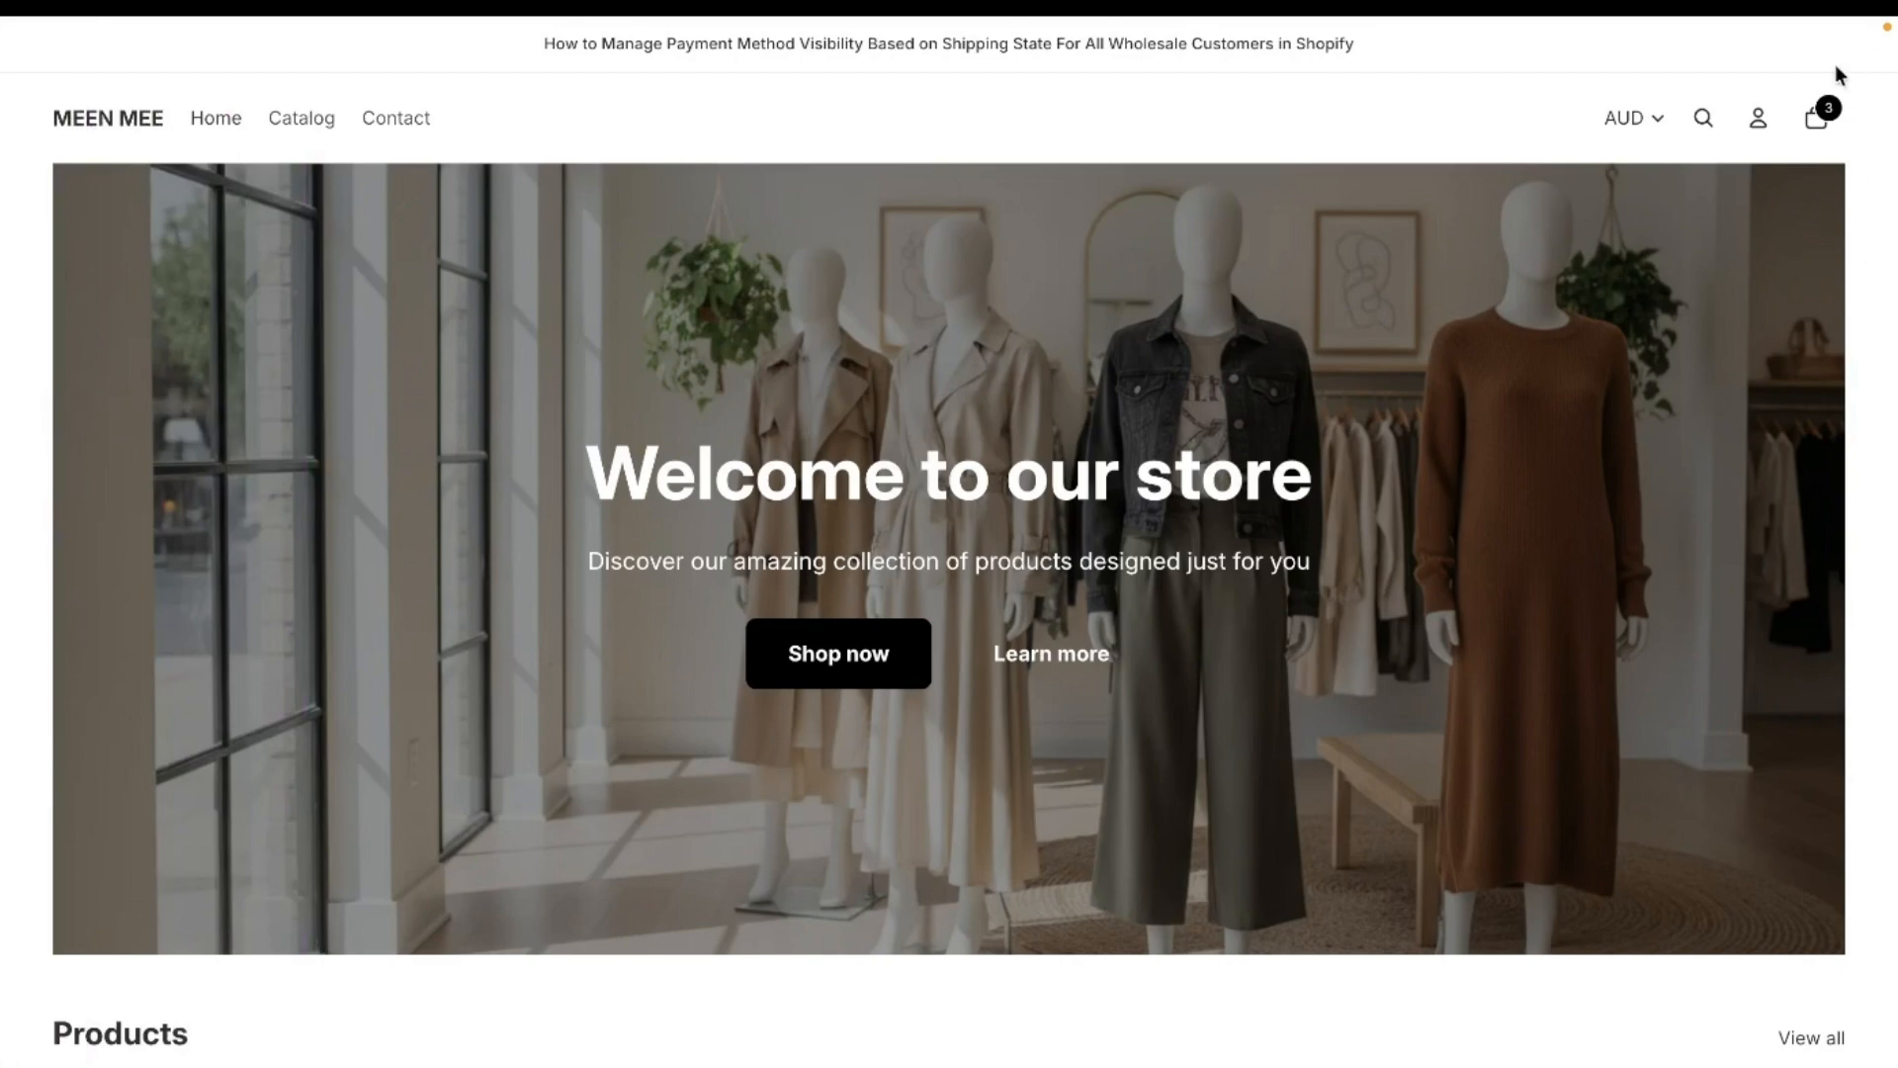
pyautogui.click(1815, 116)
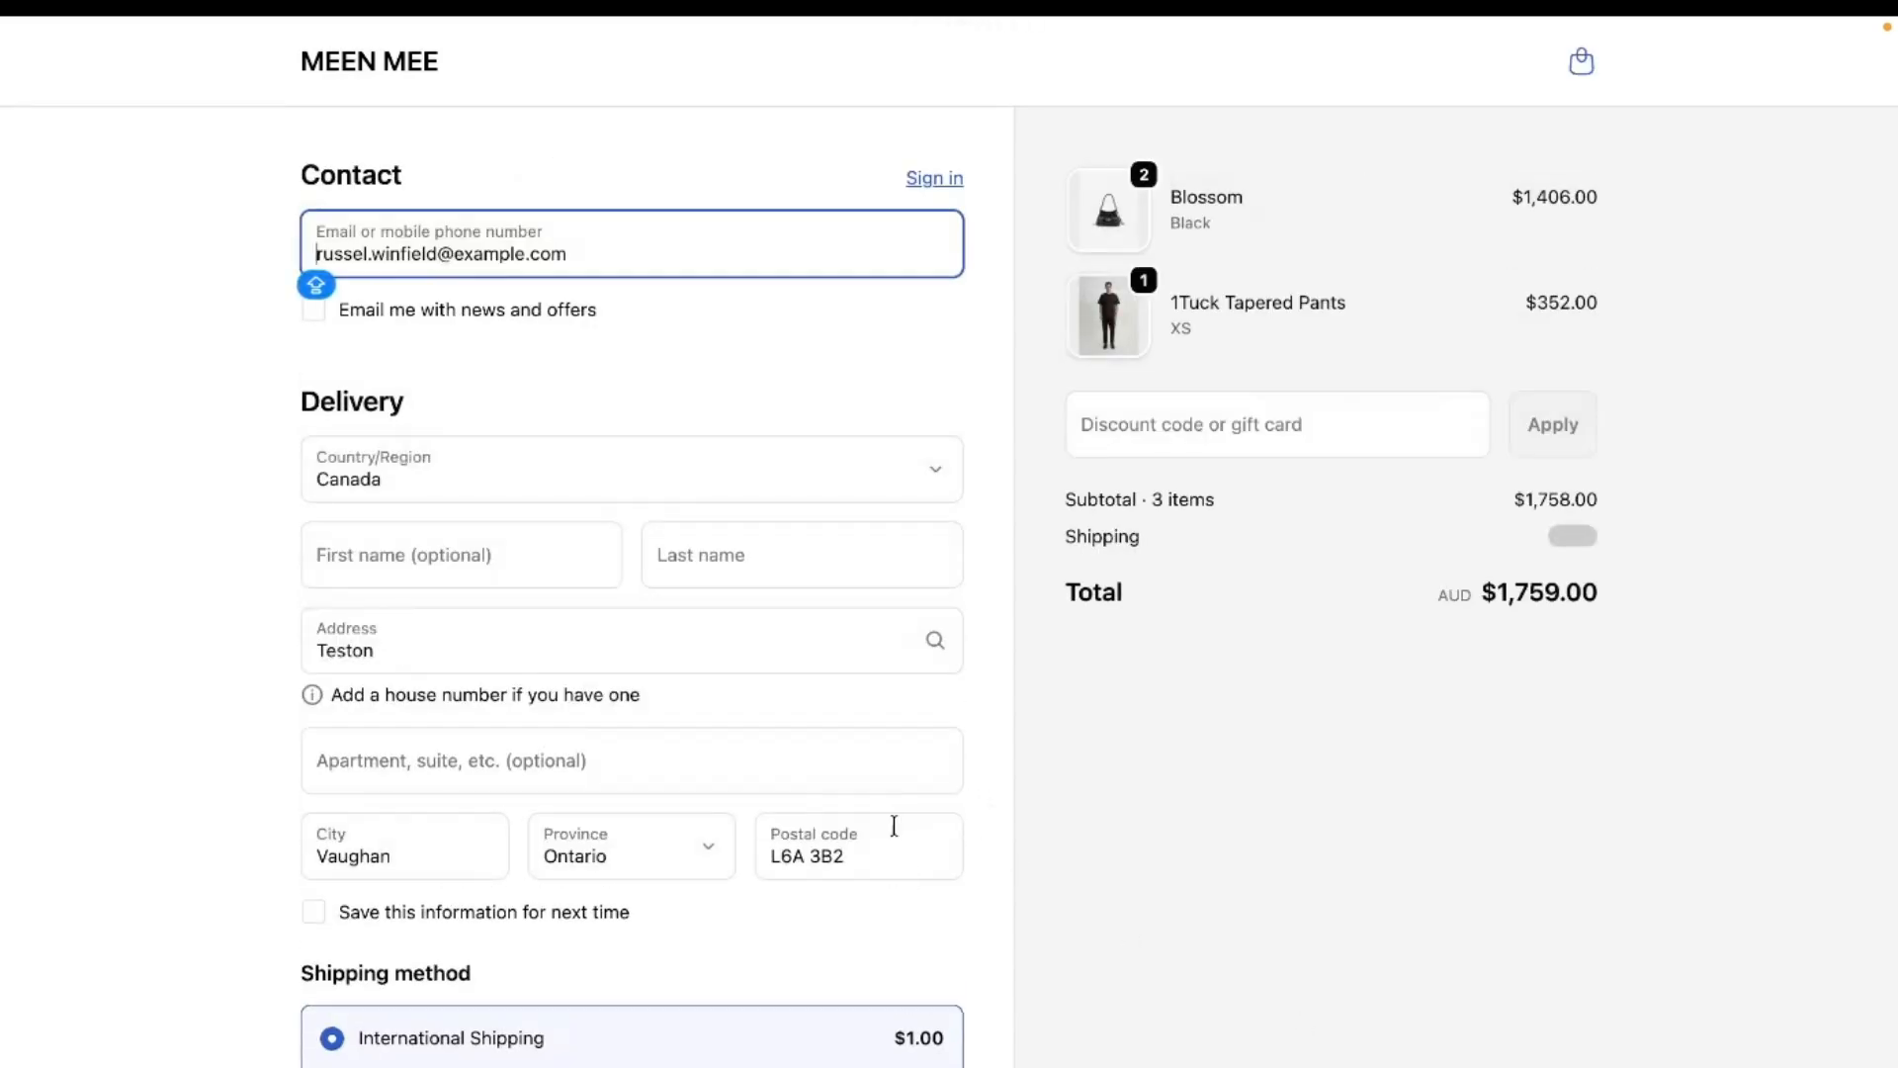
pyautogui.scroll(-2, 894, 825)
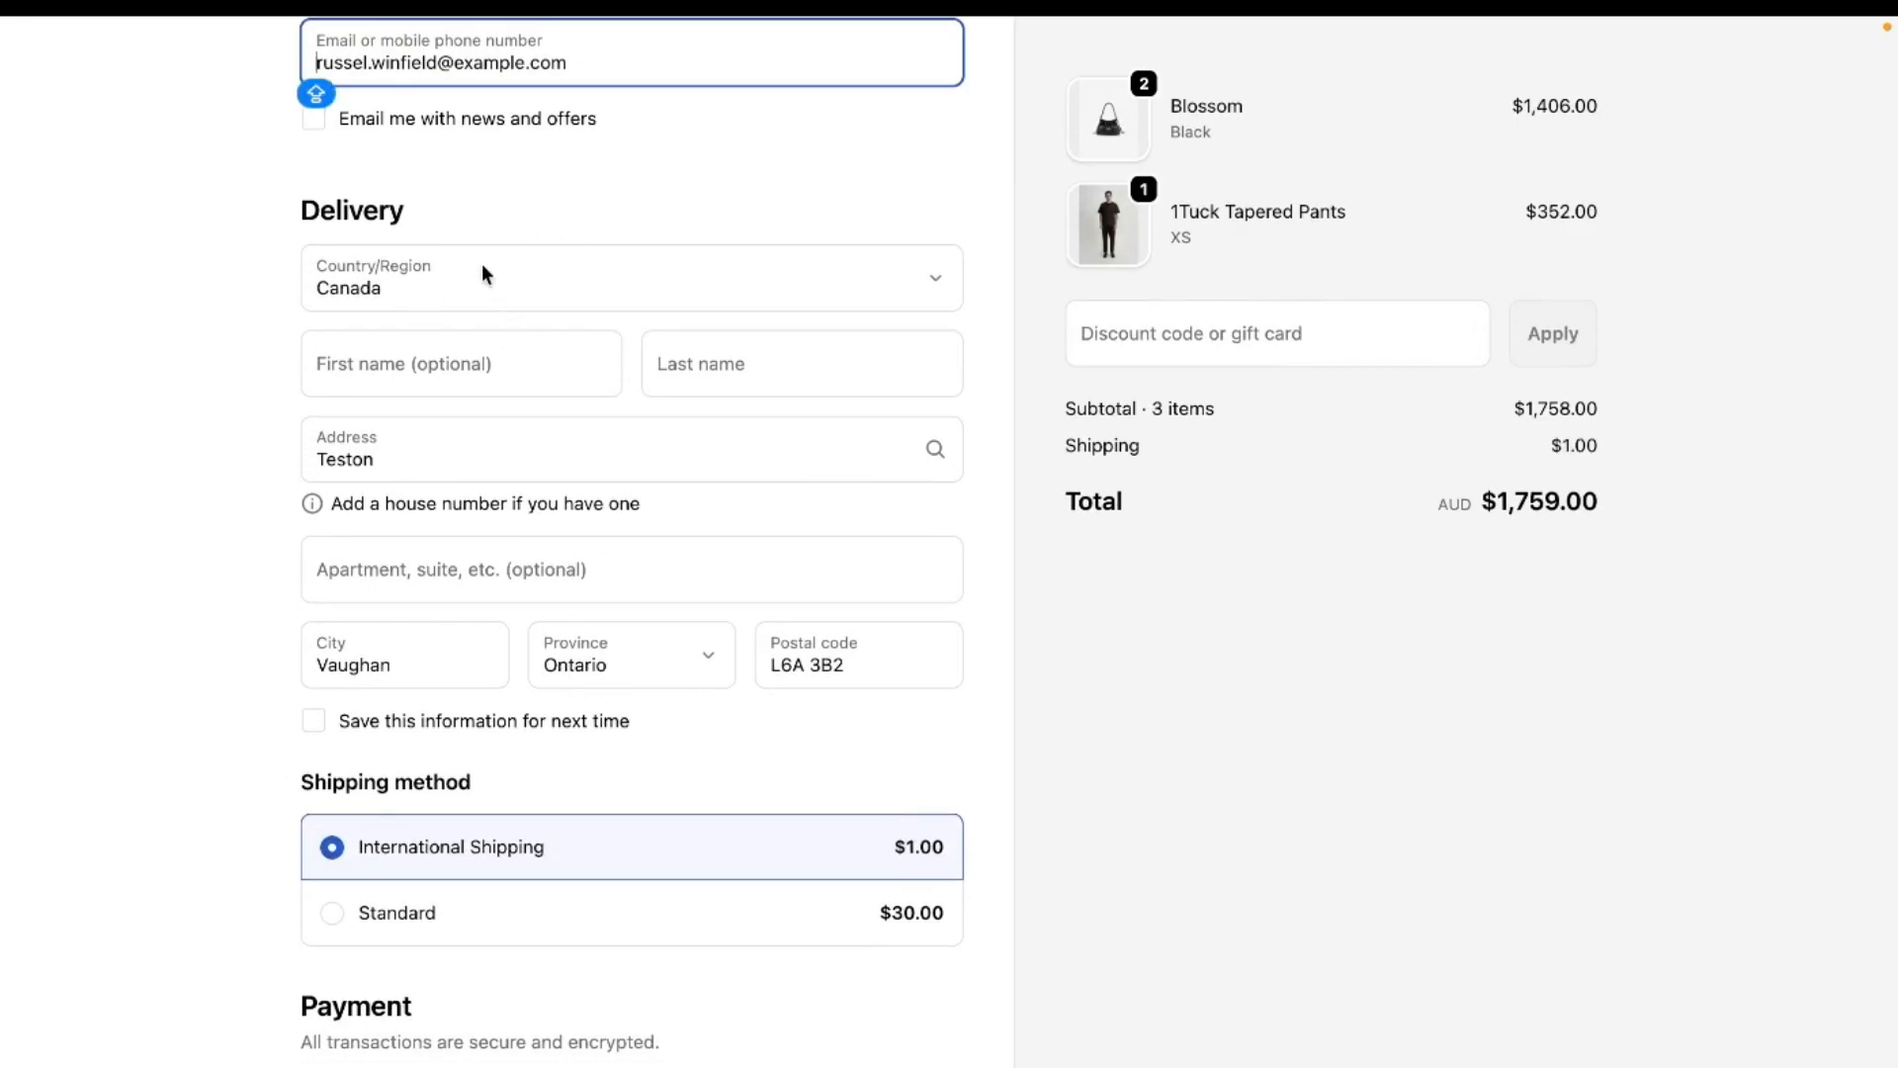
pyautogui.scroll(-7, 568, 418)
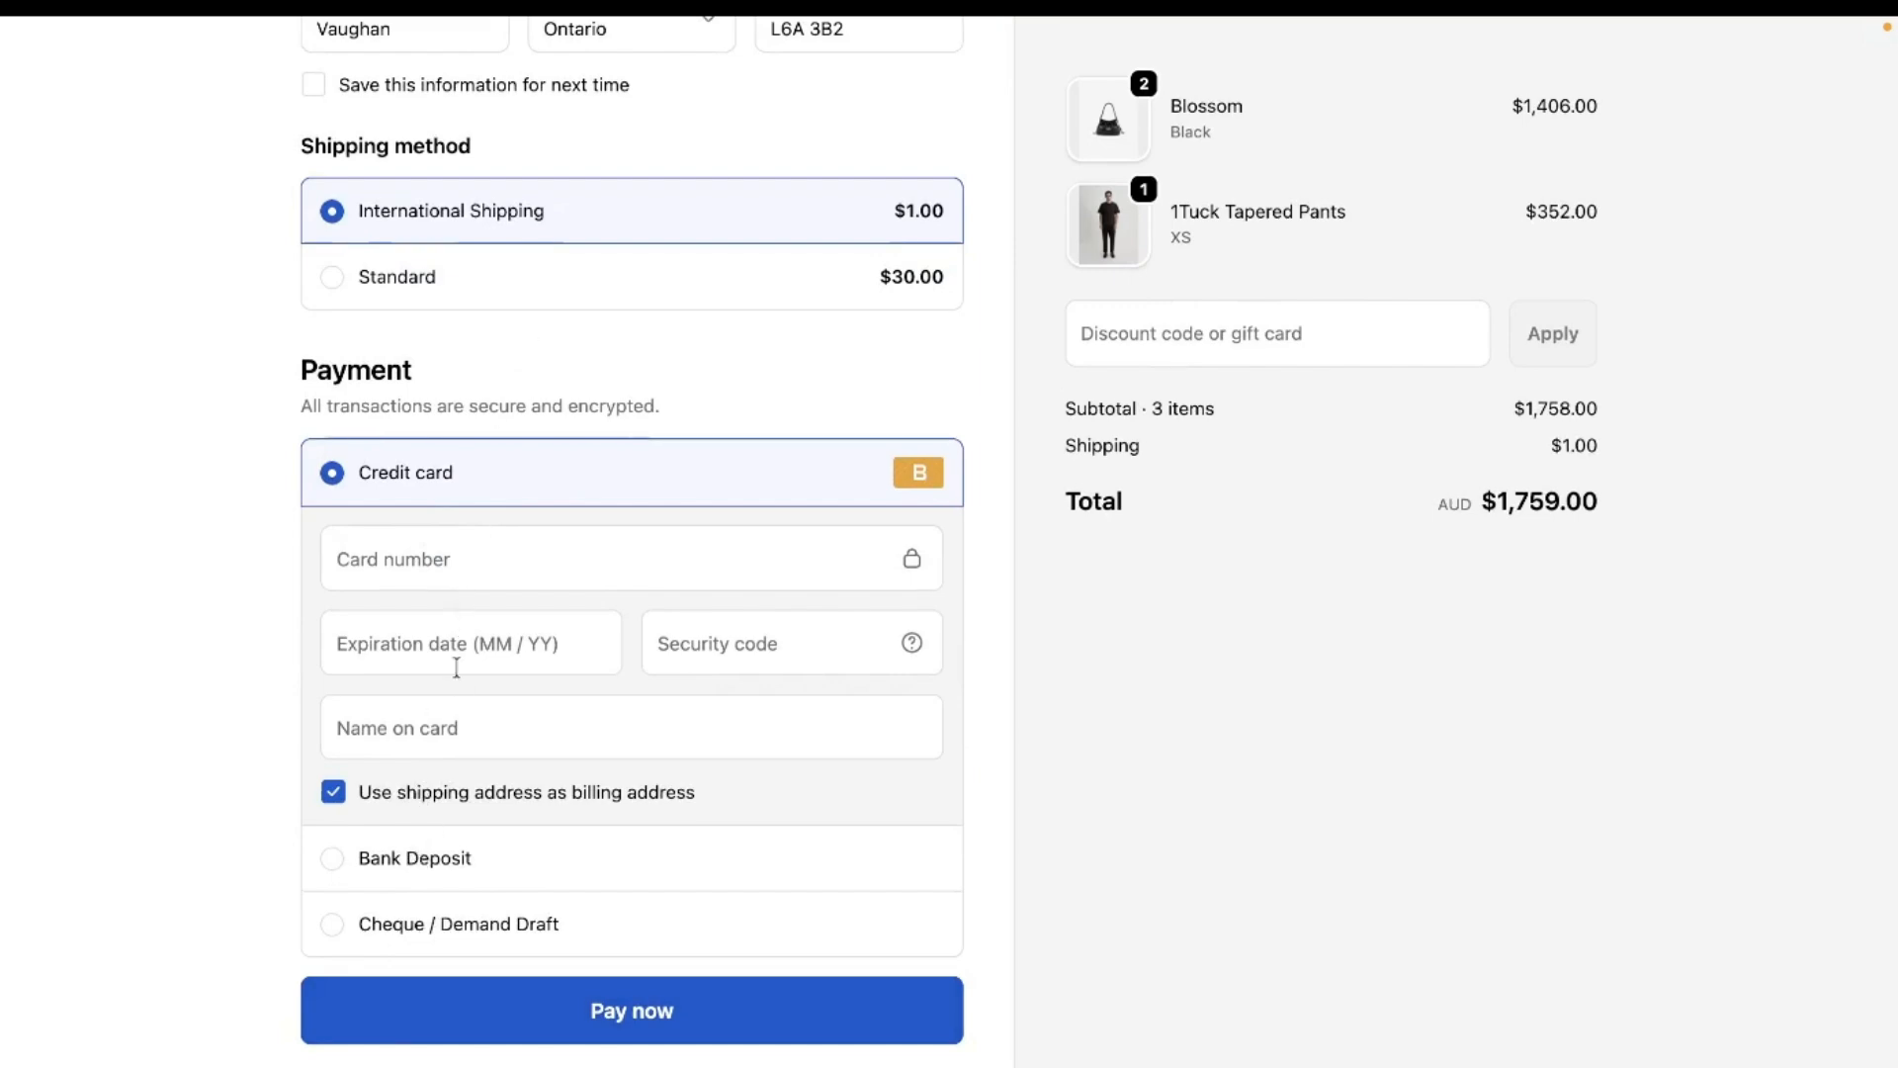
pyautogui.scroll(10, 478, 964)
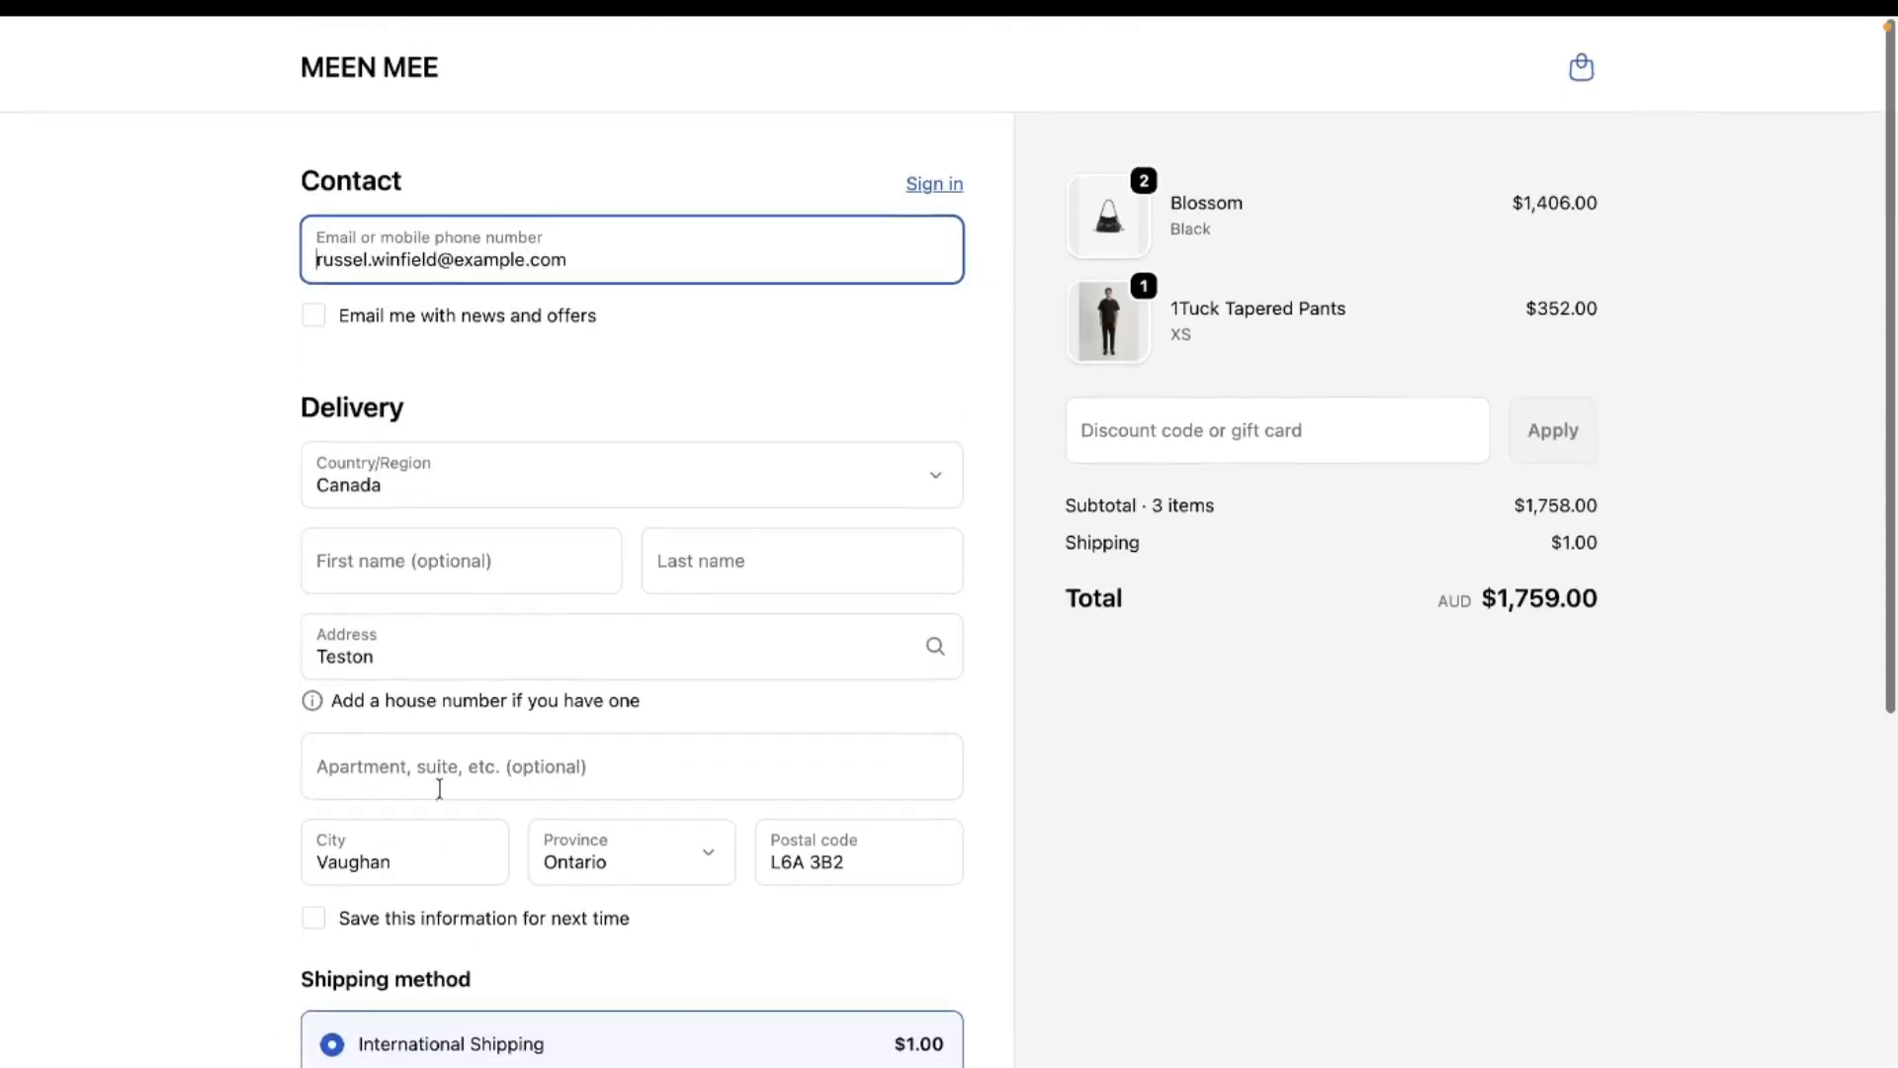
# - Review the country and province options available for the delivery address
pyautogui.click(497, 490)
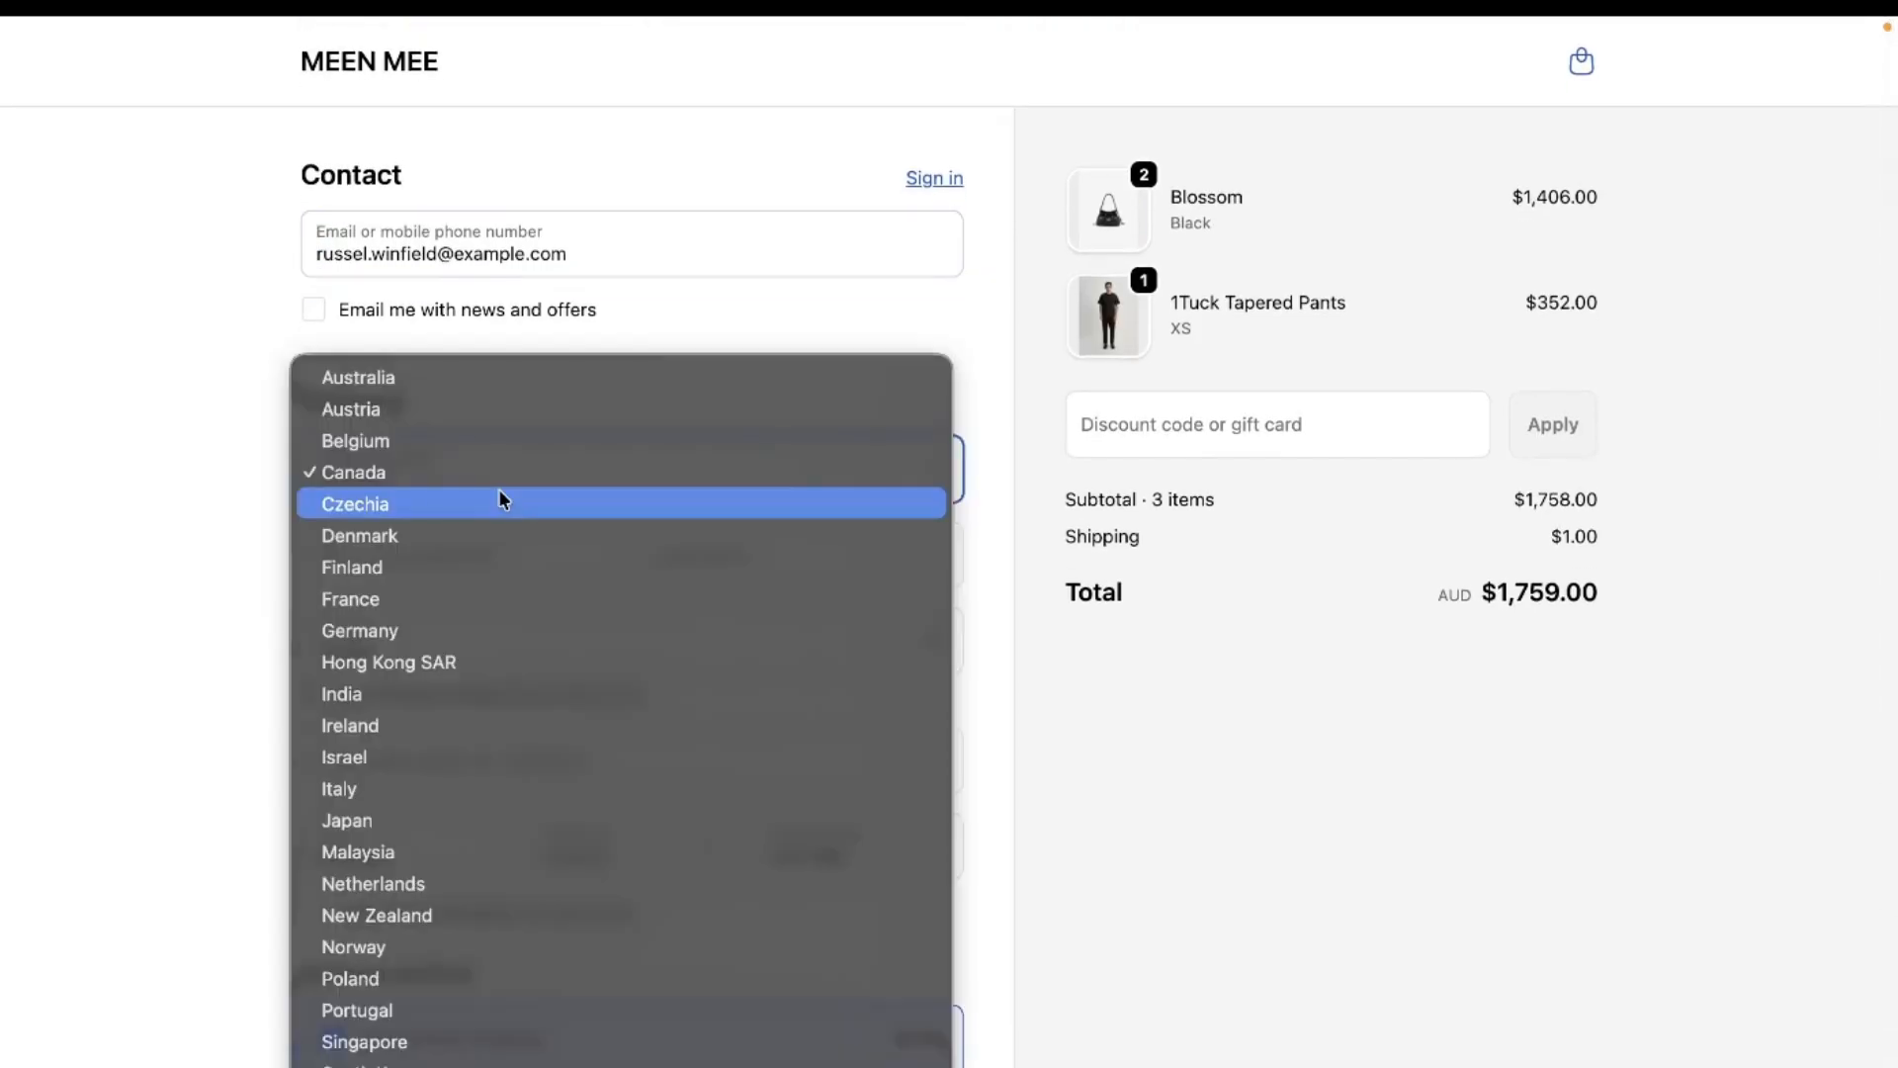
pyautogui.click(146, 548)
pyautogui.click(461, 495)
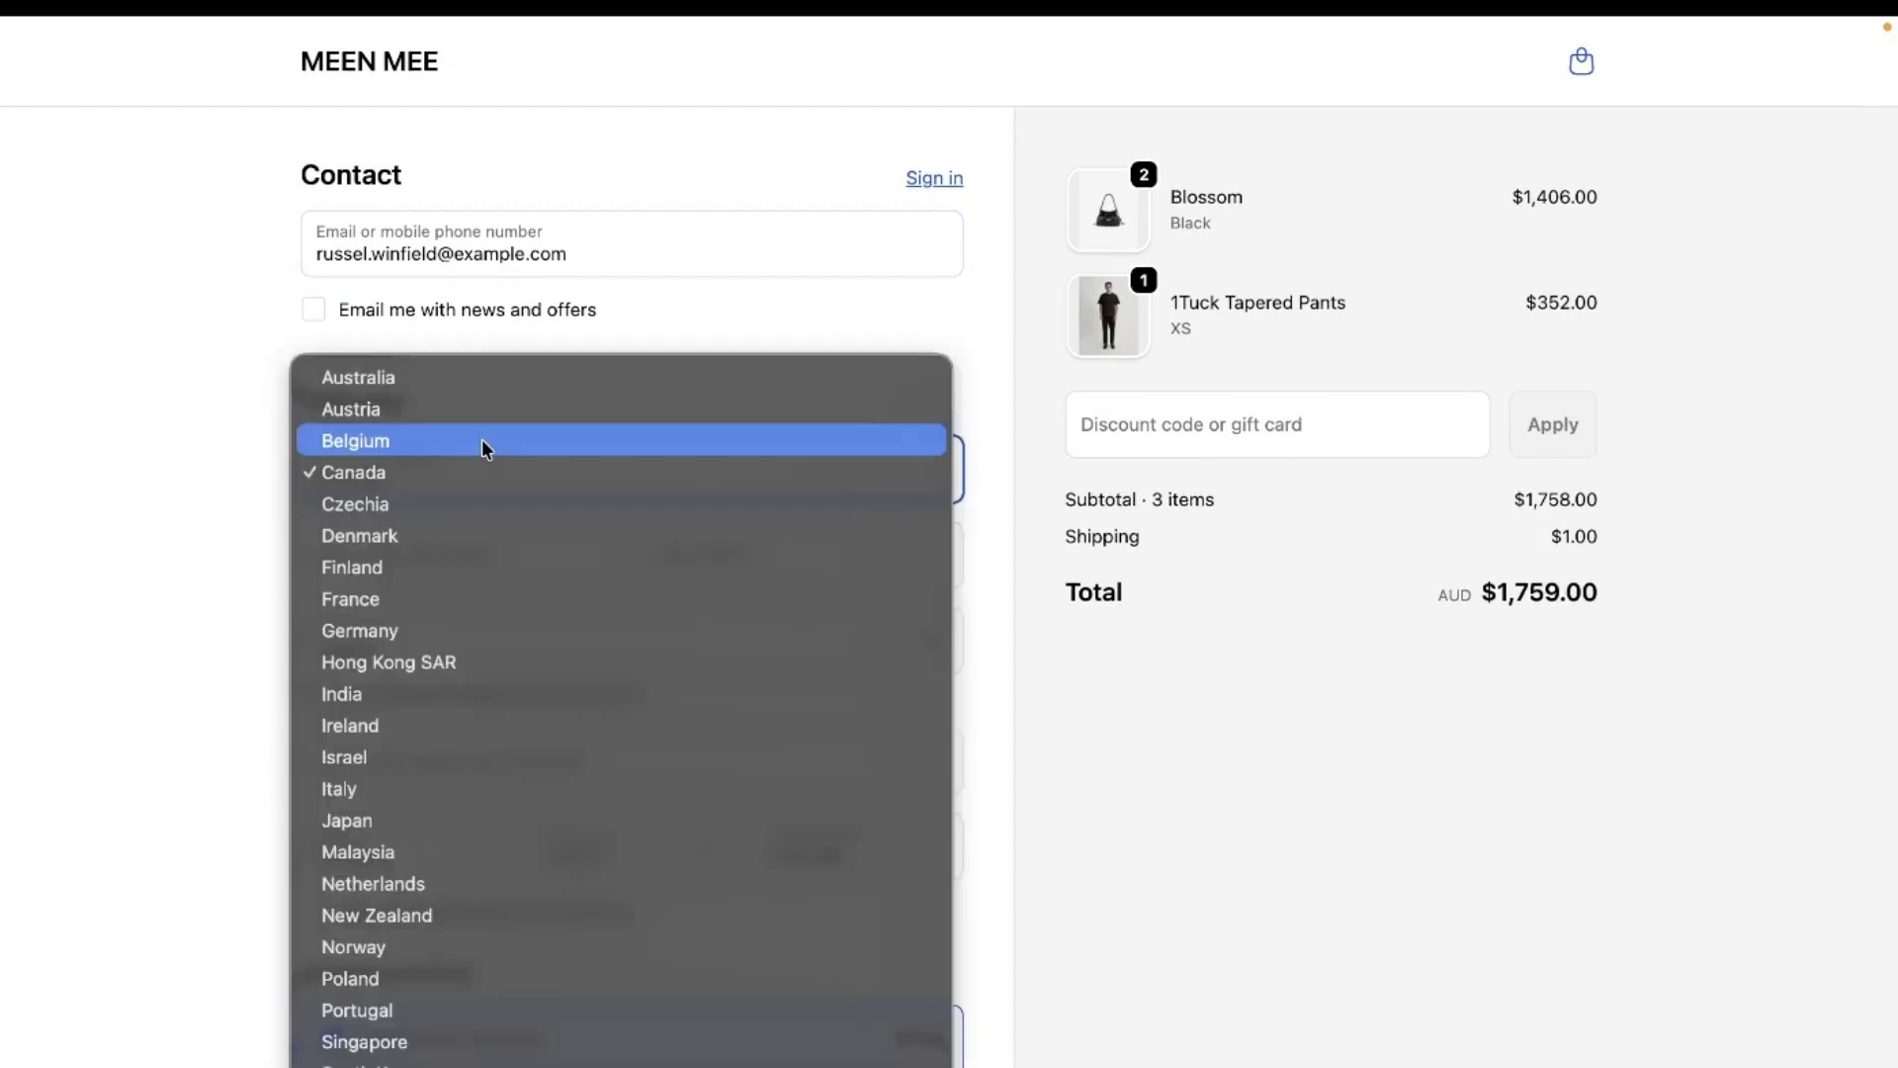
pyautogui.click(103, 627)
pyautogui.click(621, 853)
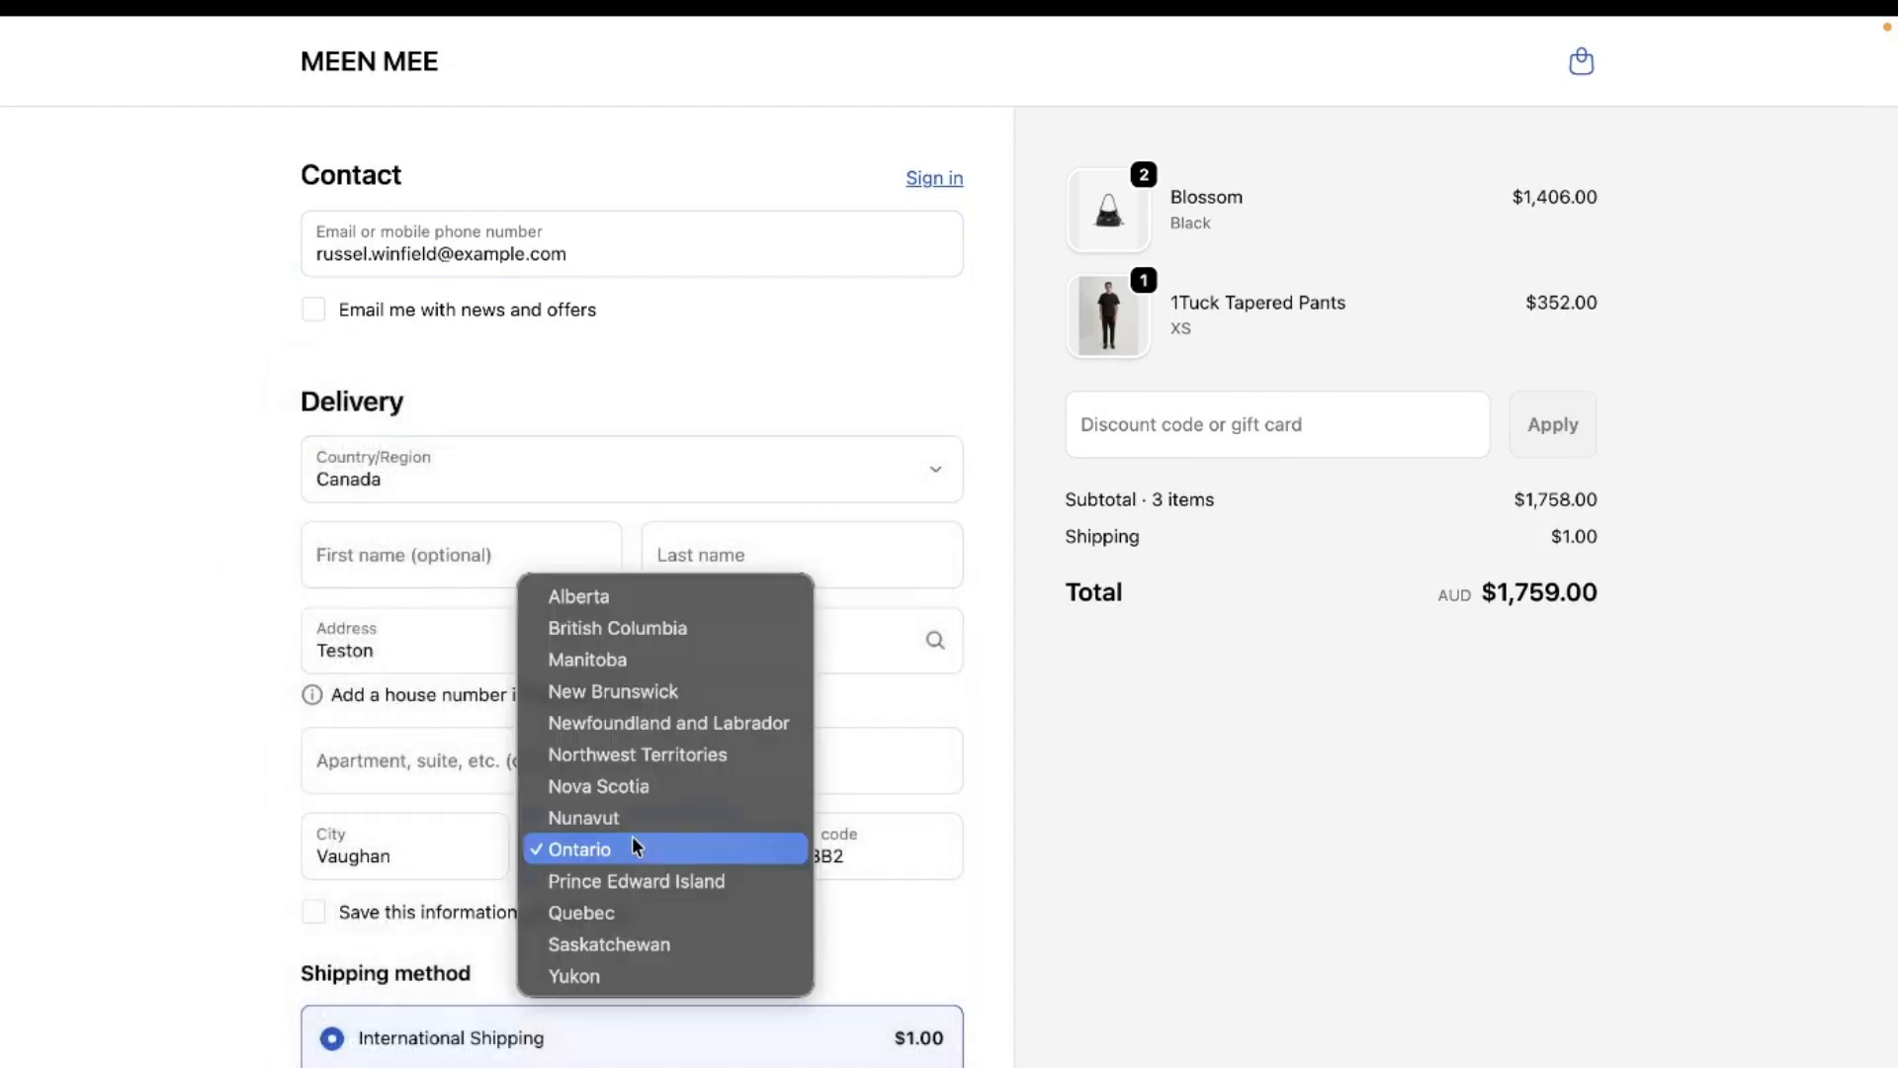
# - Replace the Ontario delivery address with TEST and dismiss the address suggestions
pyautogui.click(385, 642)
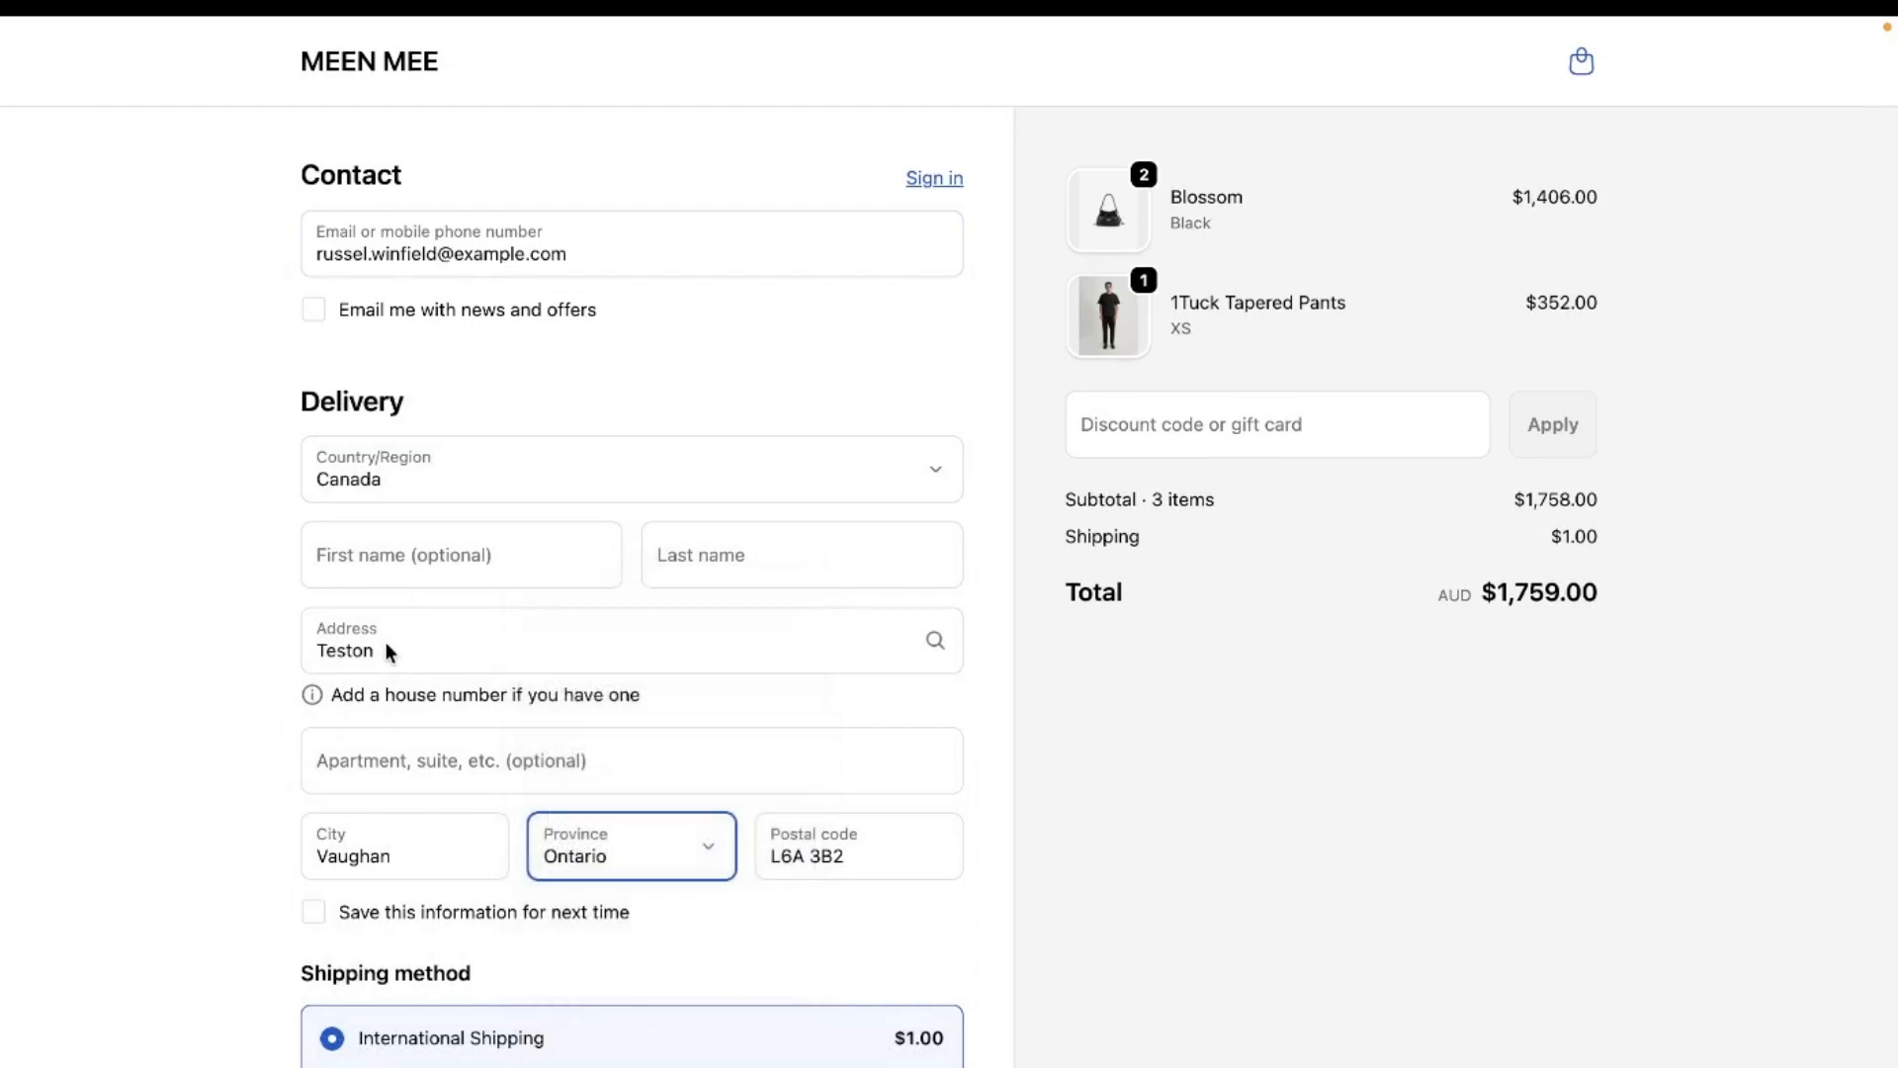
pyautogui.doubleClick(386, 642)
pyautogui.press('BackSpace')
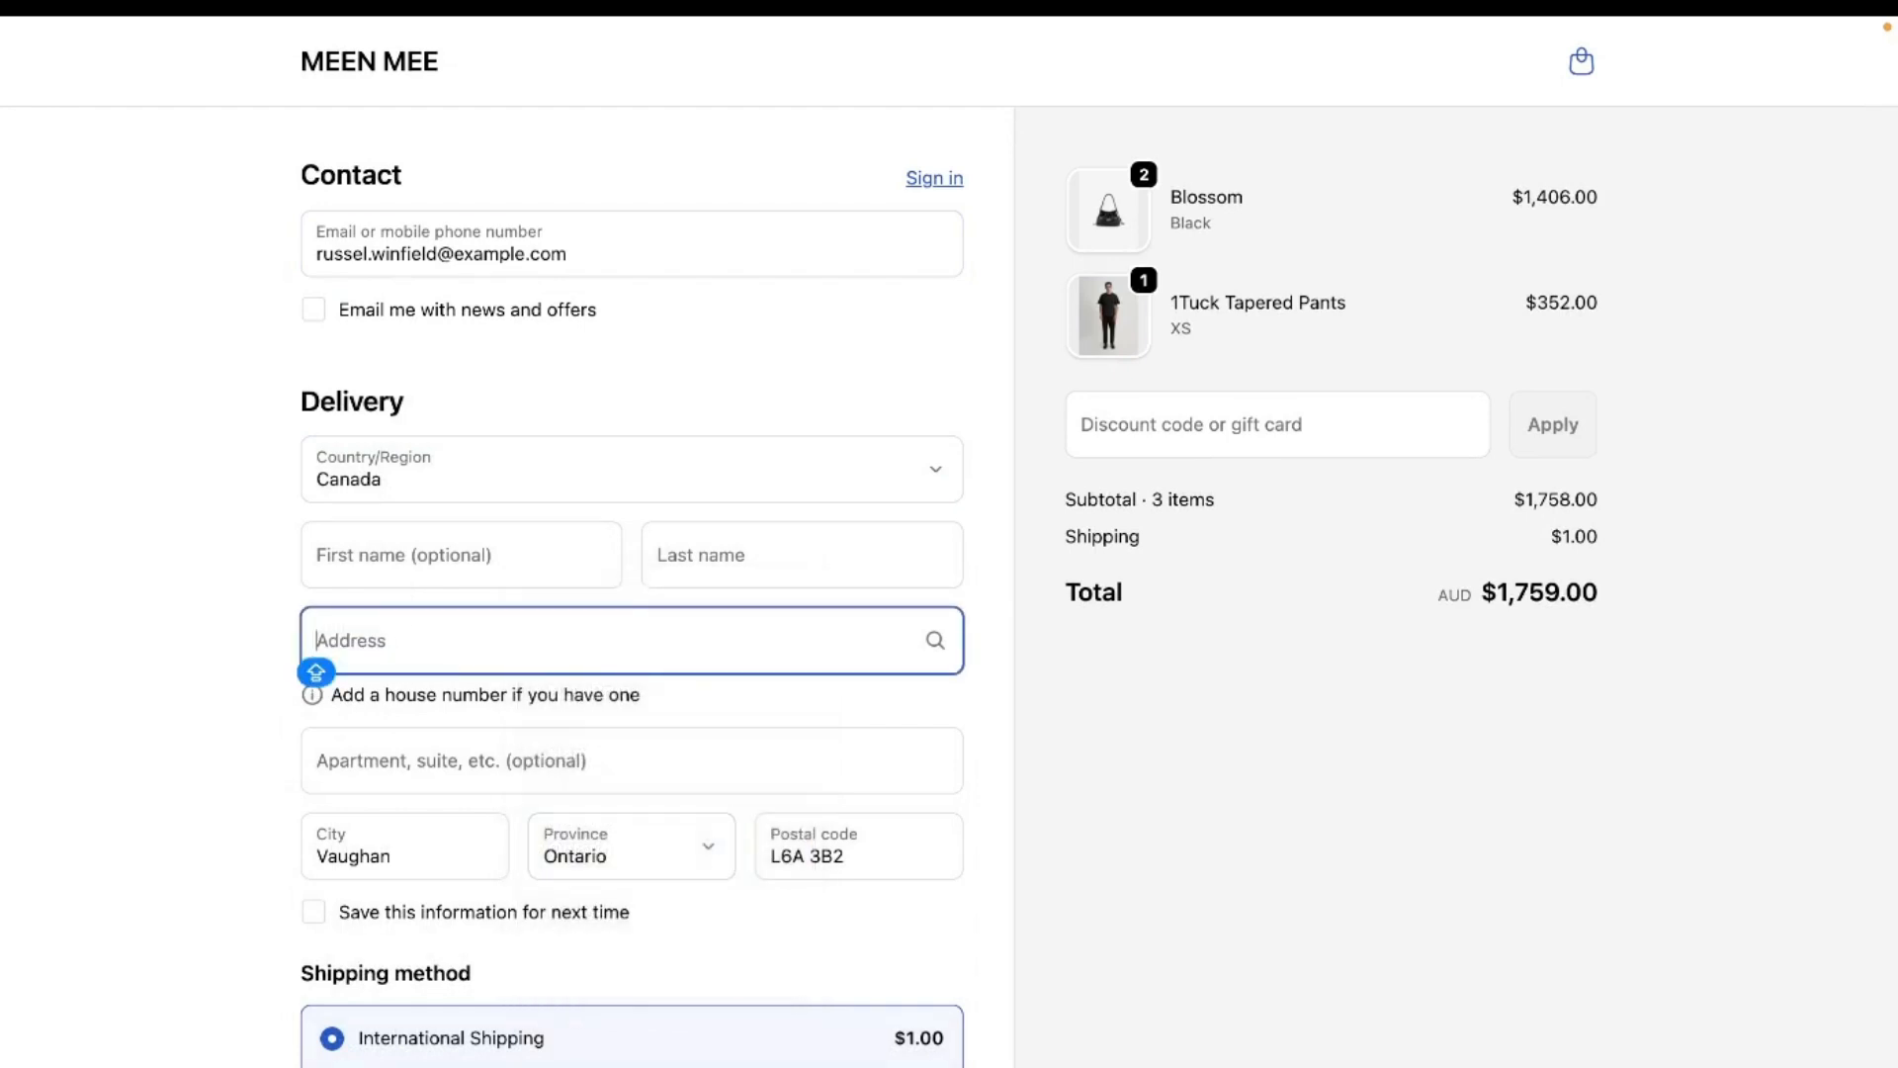
pyautogui.write('TEST')
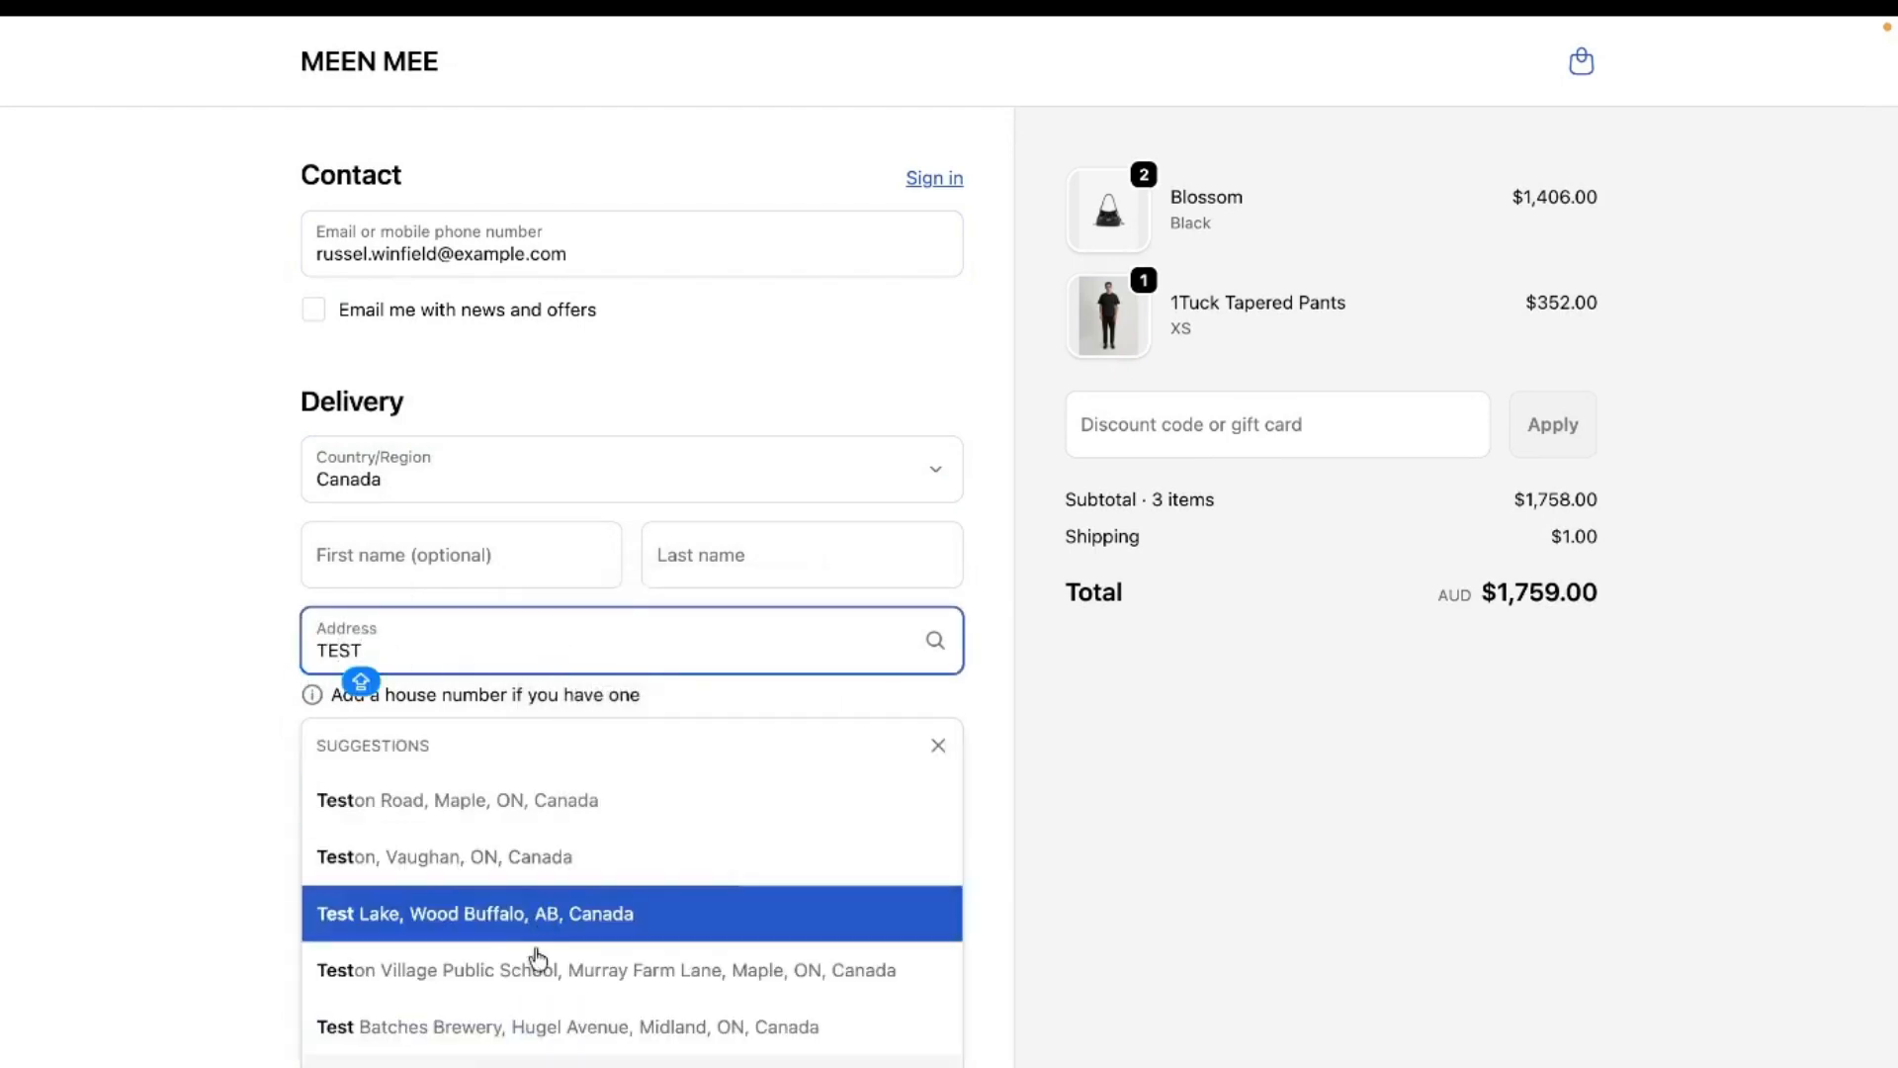
pyautogui.scroll(-2, 557, 947)
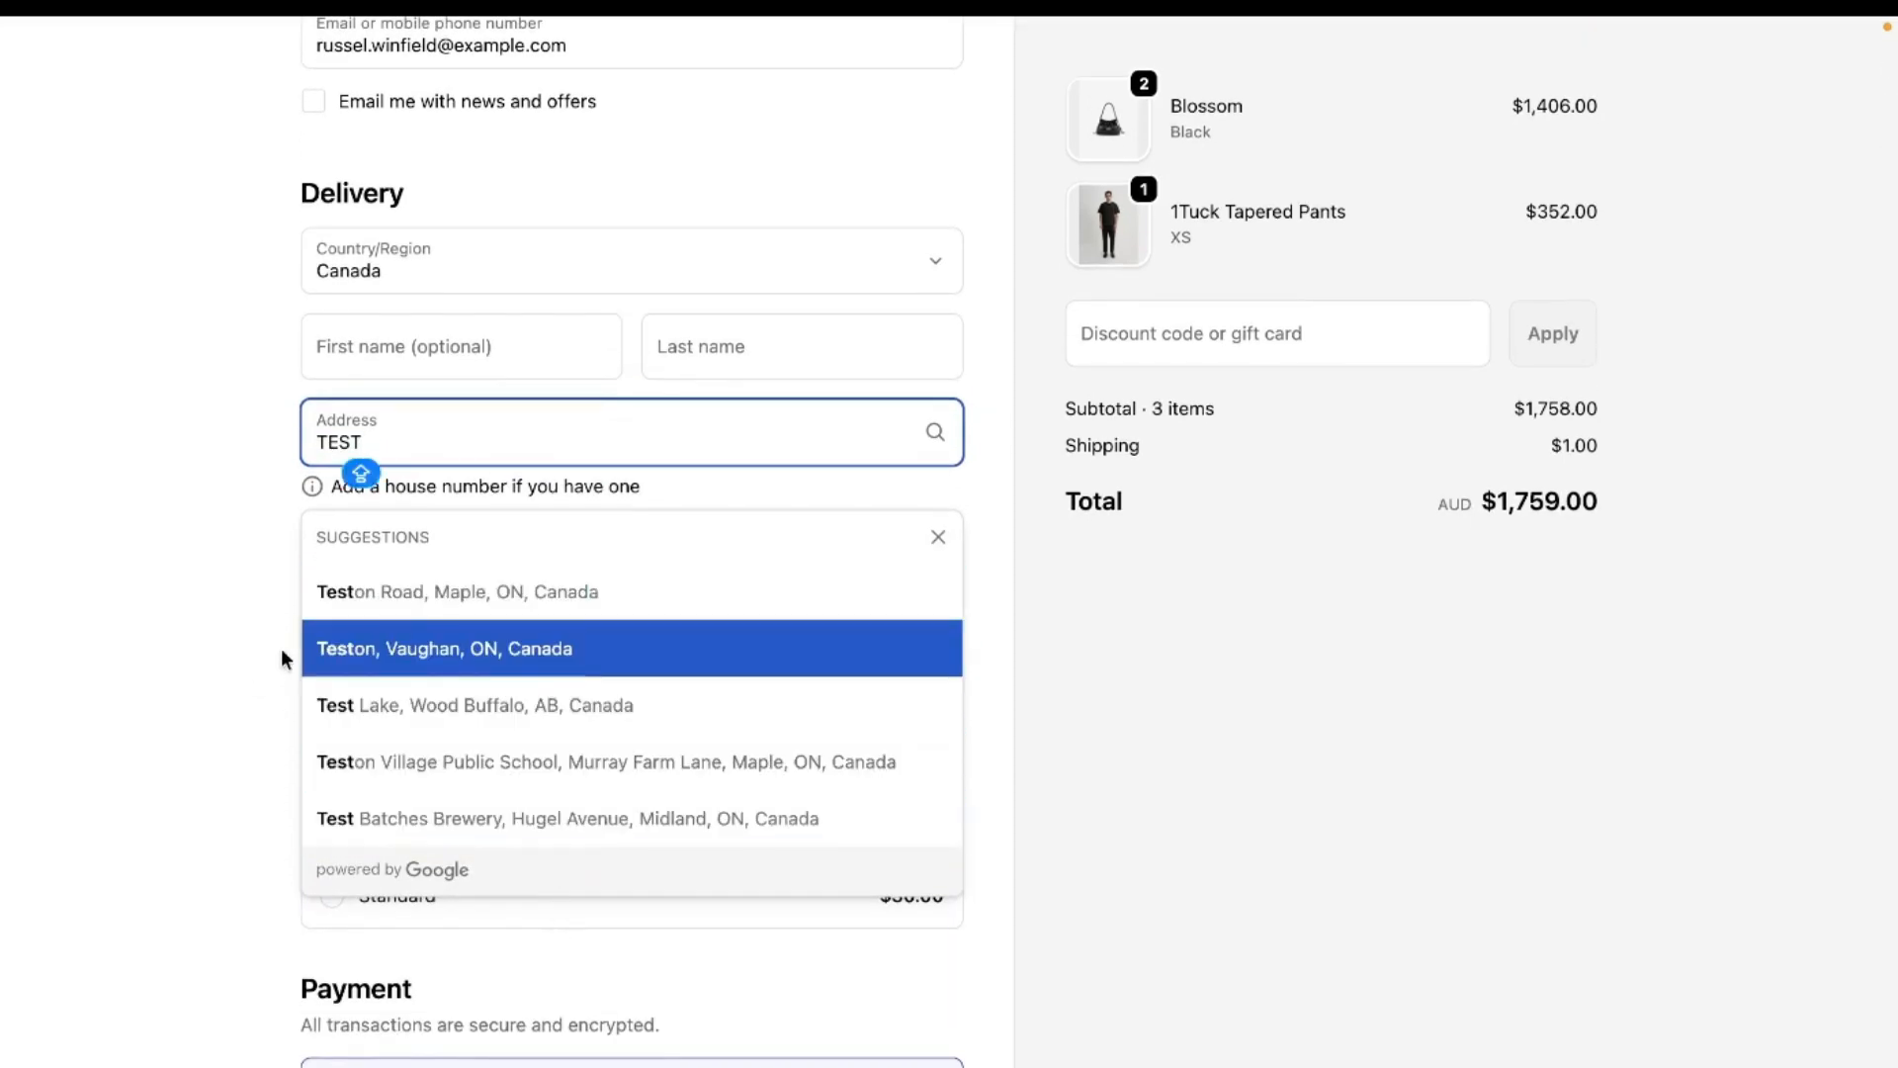
pyautogui.click(219, 714)
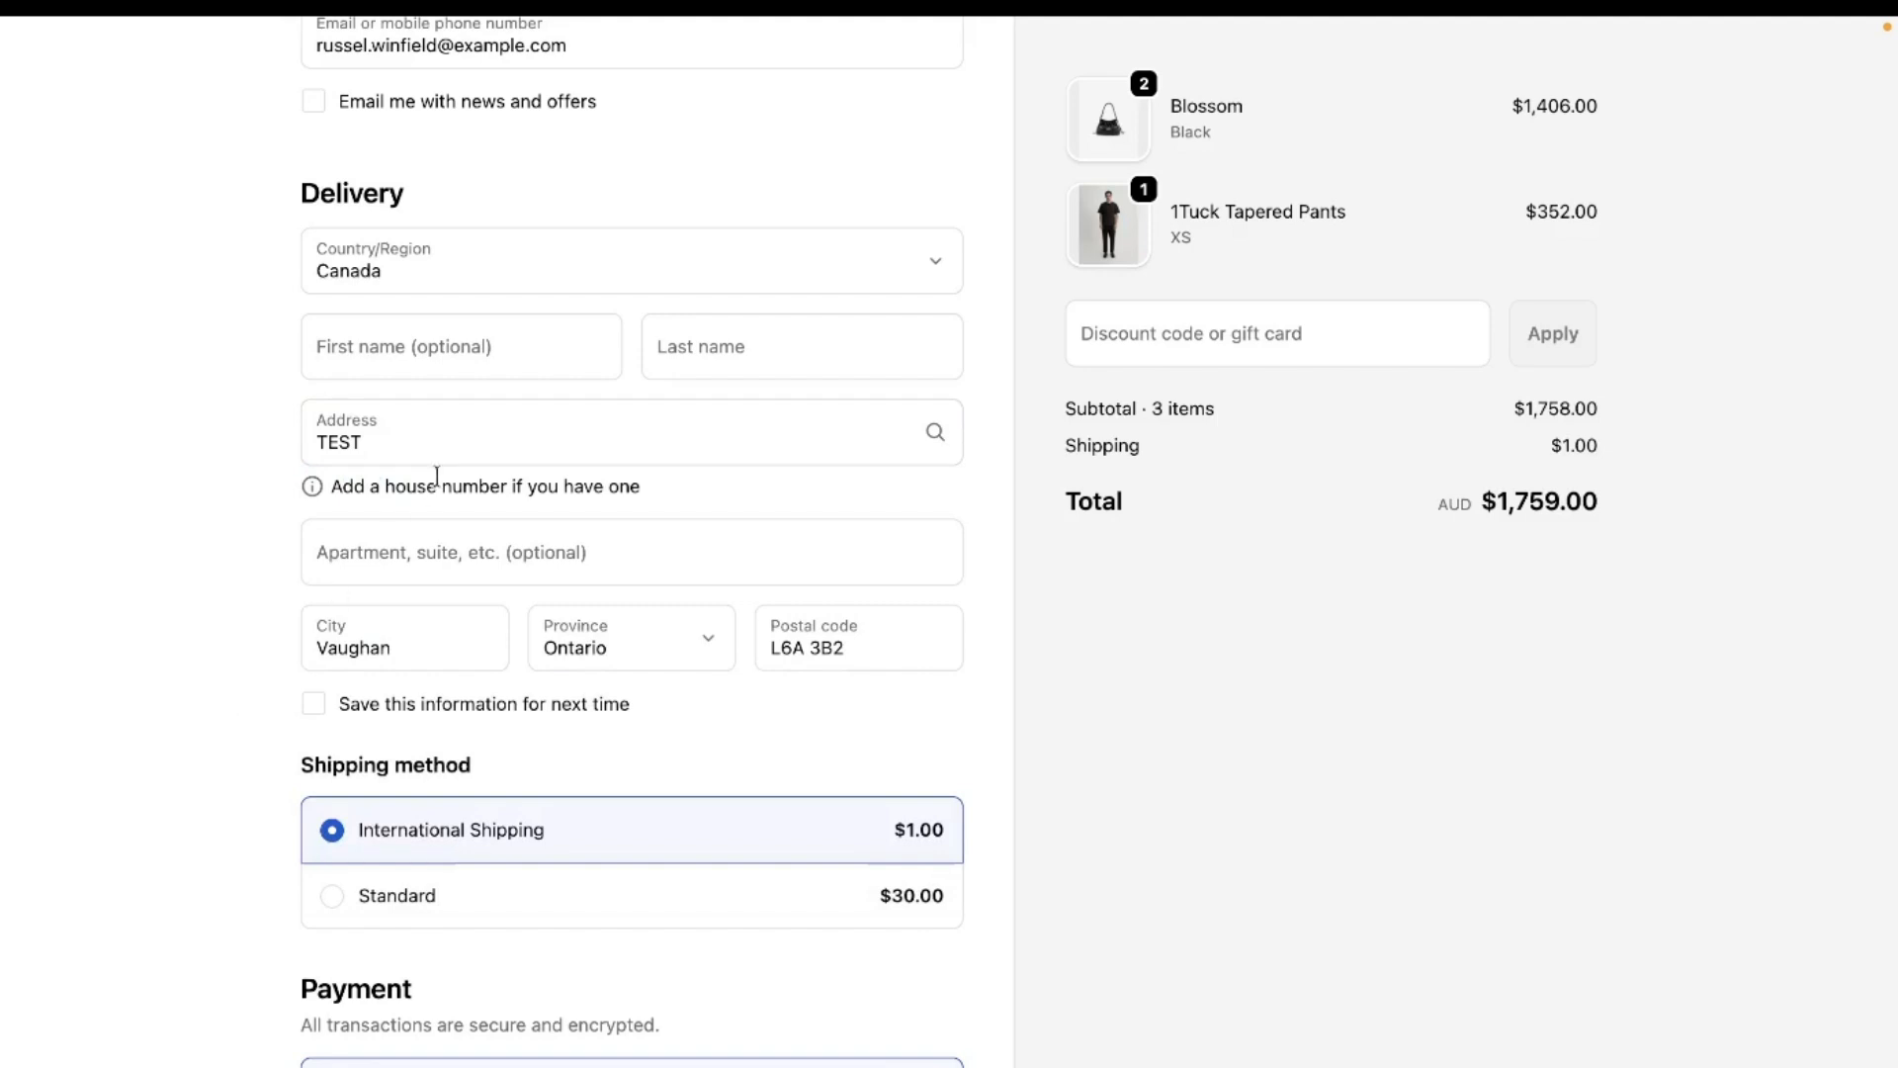
pyautogui.click(445, 442)
# - Set the delivery country to India with a suggested Kerala address and select Cash on Delivery (COD) as the payment method
pyautogui.click(405, 282)
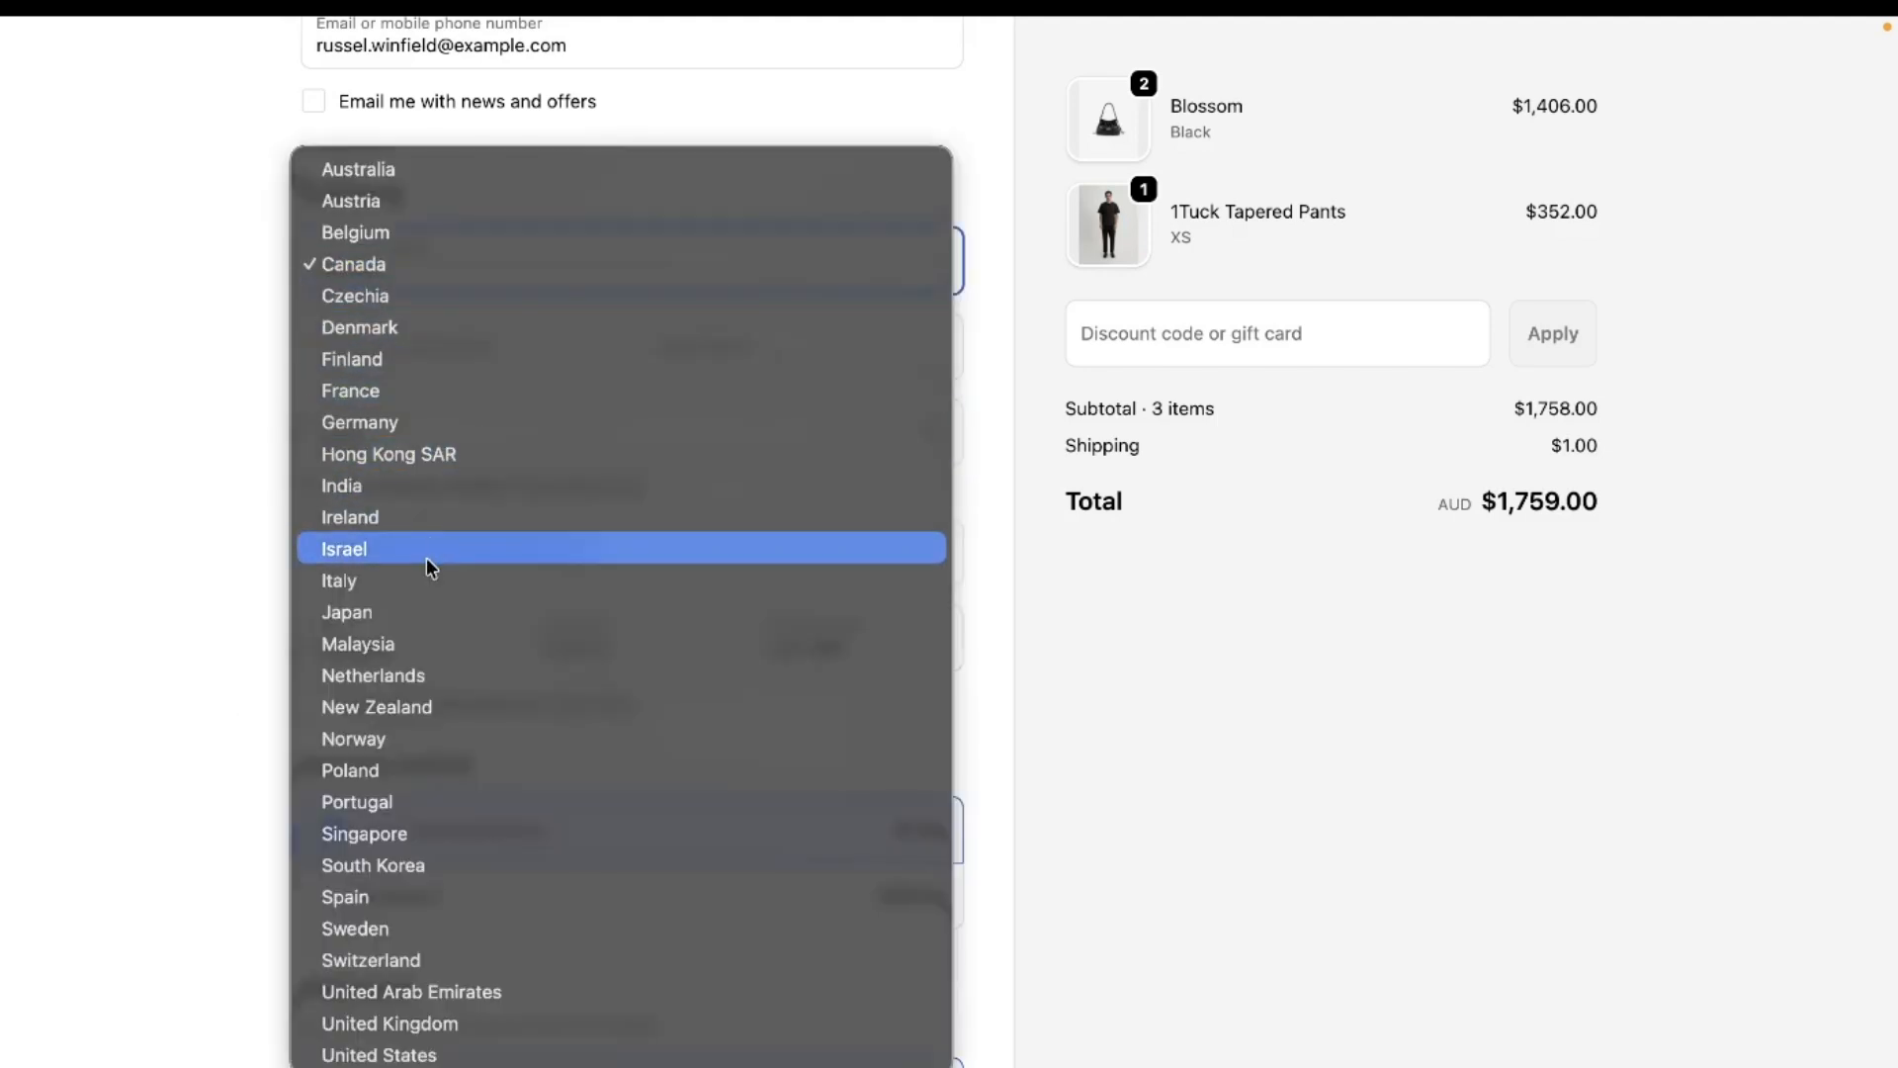
pyautogui.click(435, 484)
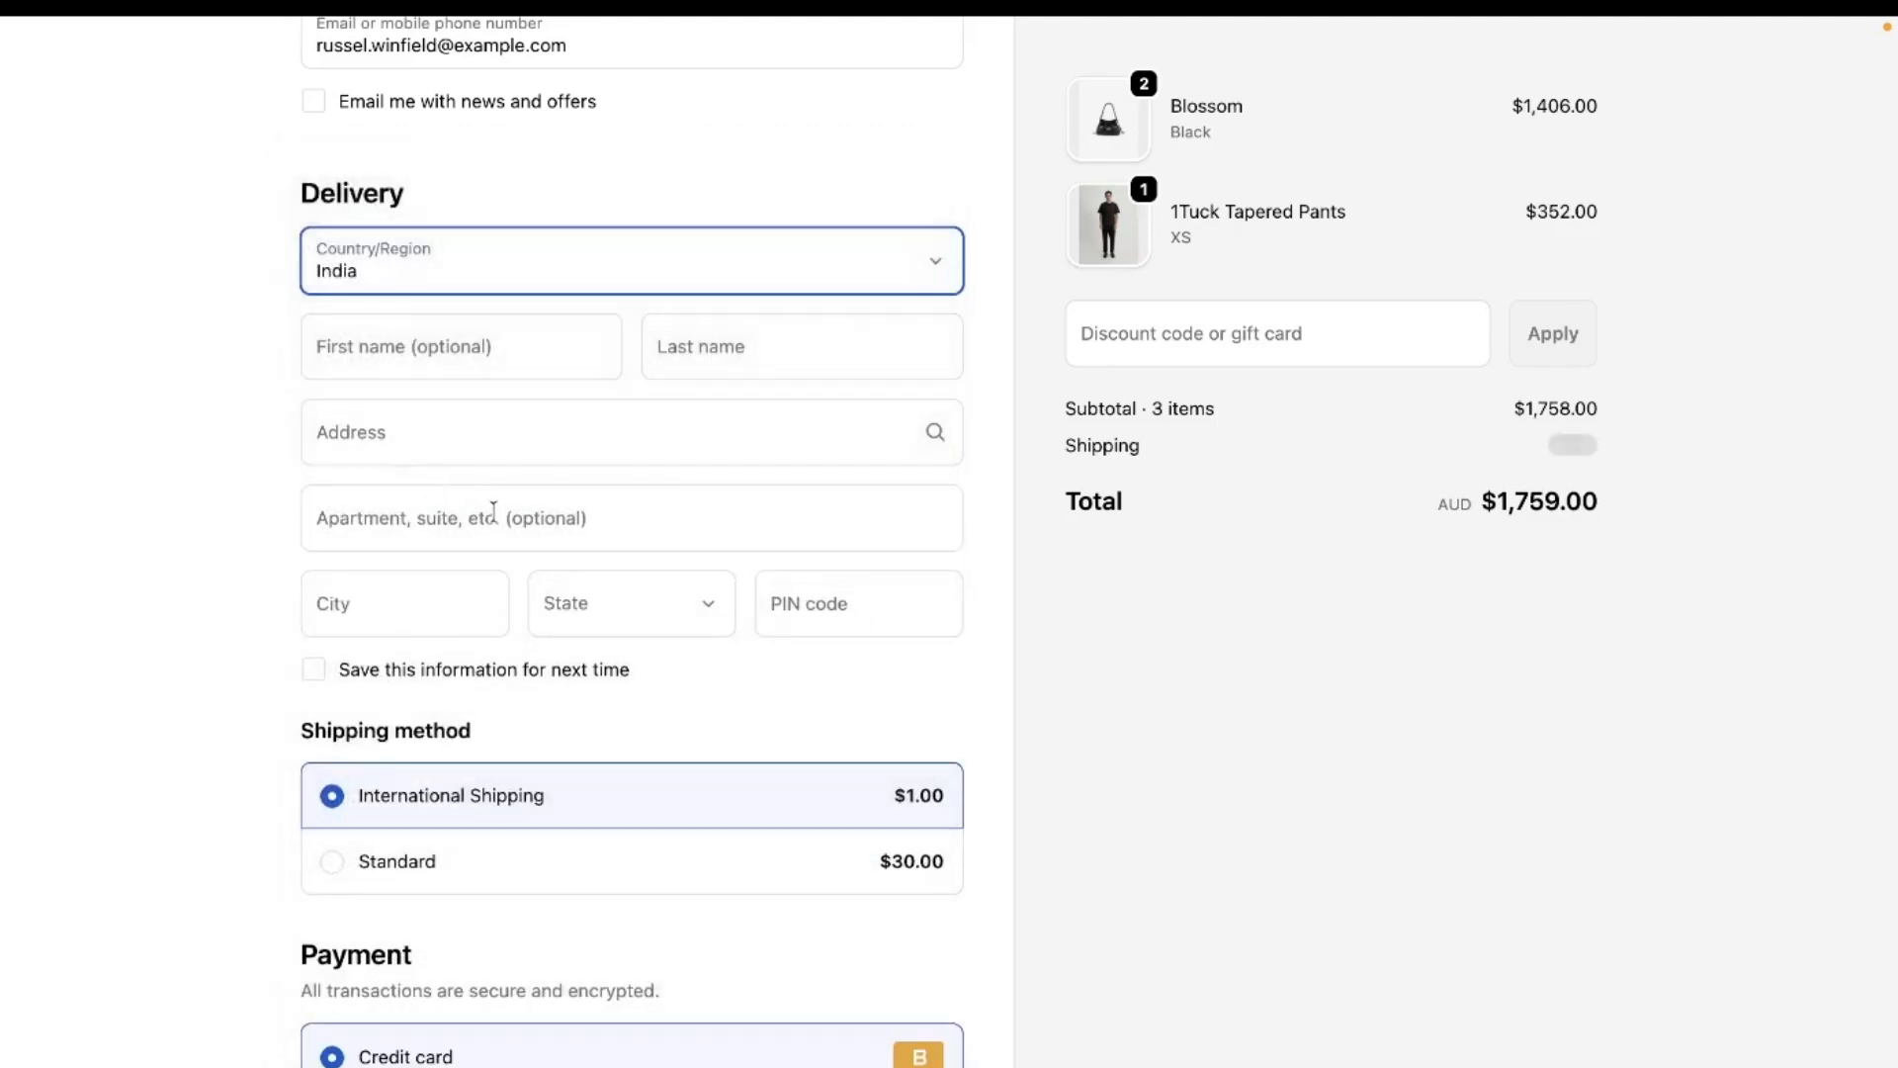
pyautogui.click(501, 449)
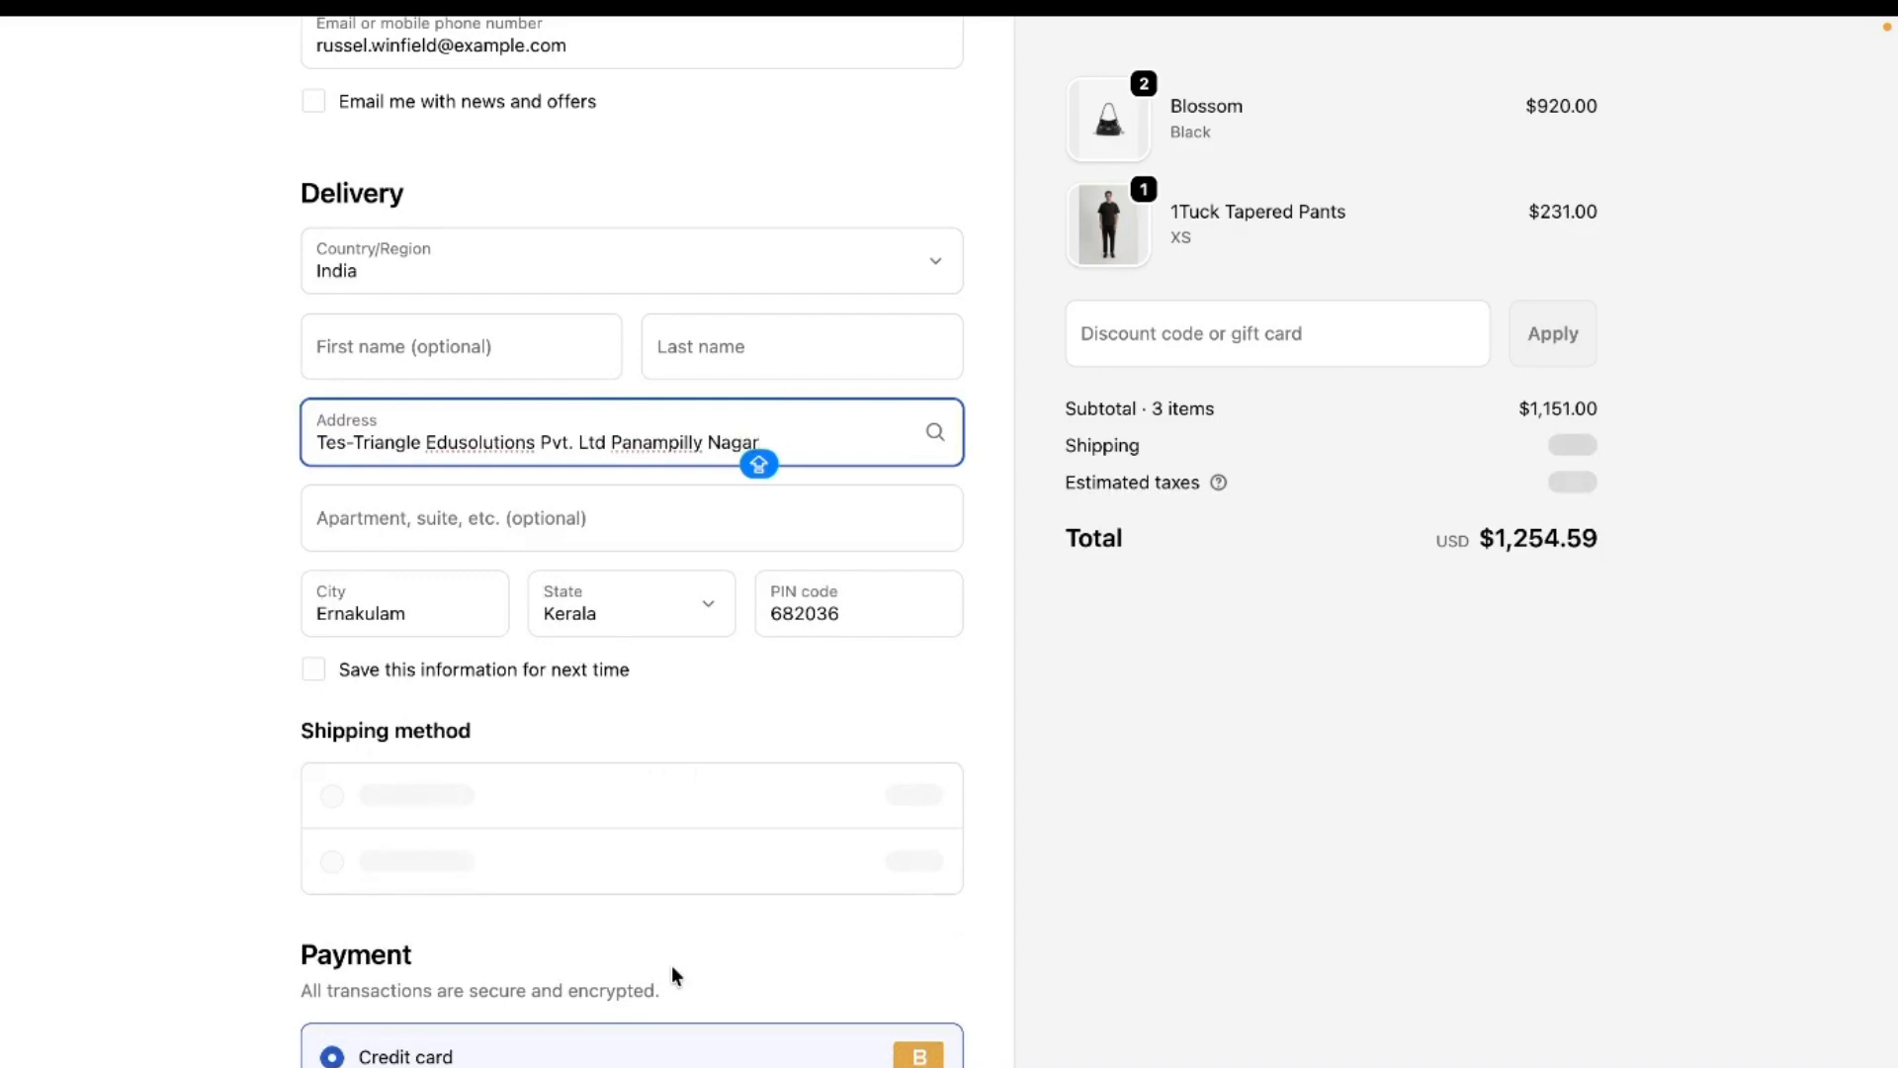
pyautogui.scroll(-5, 673, 965)
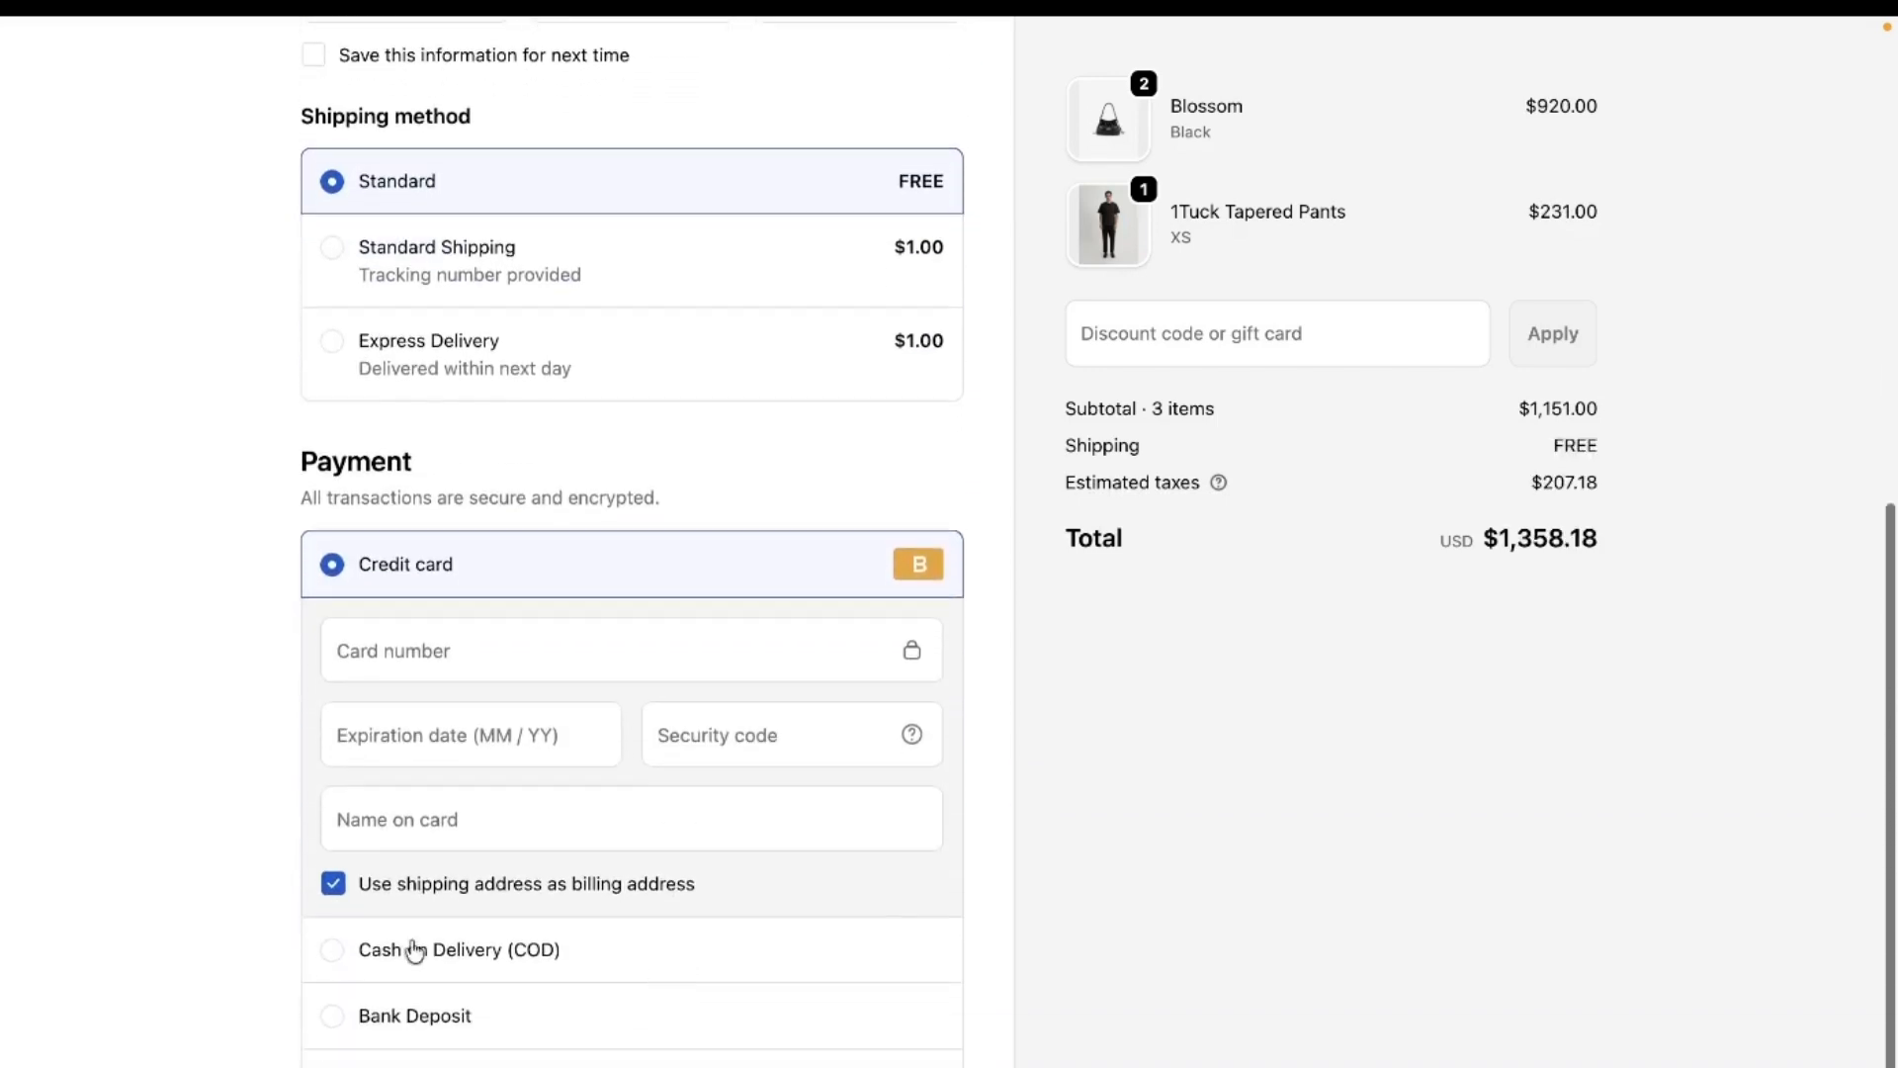
pyautogui.moveTo(360, 958); pyautogui.dragTo(640, 990)
# - Change the delivery country in the checkout to Canada
pyautogui.scroll(10, 641, 991)
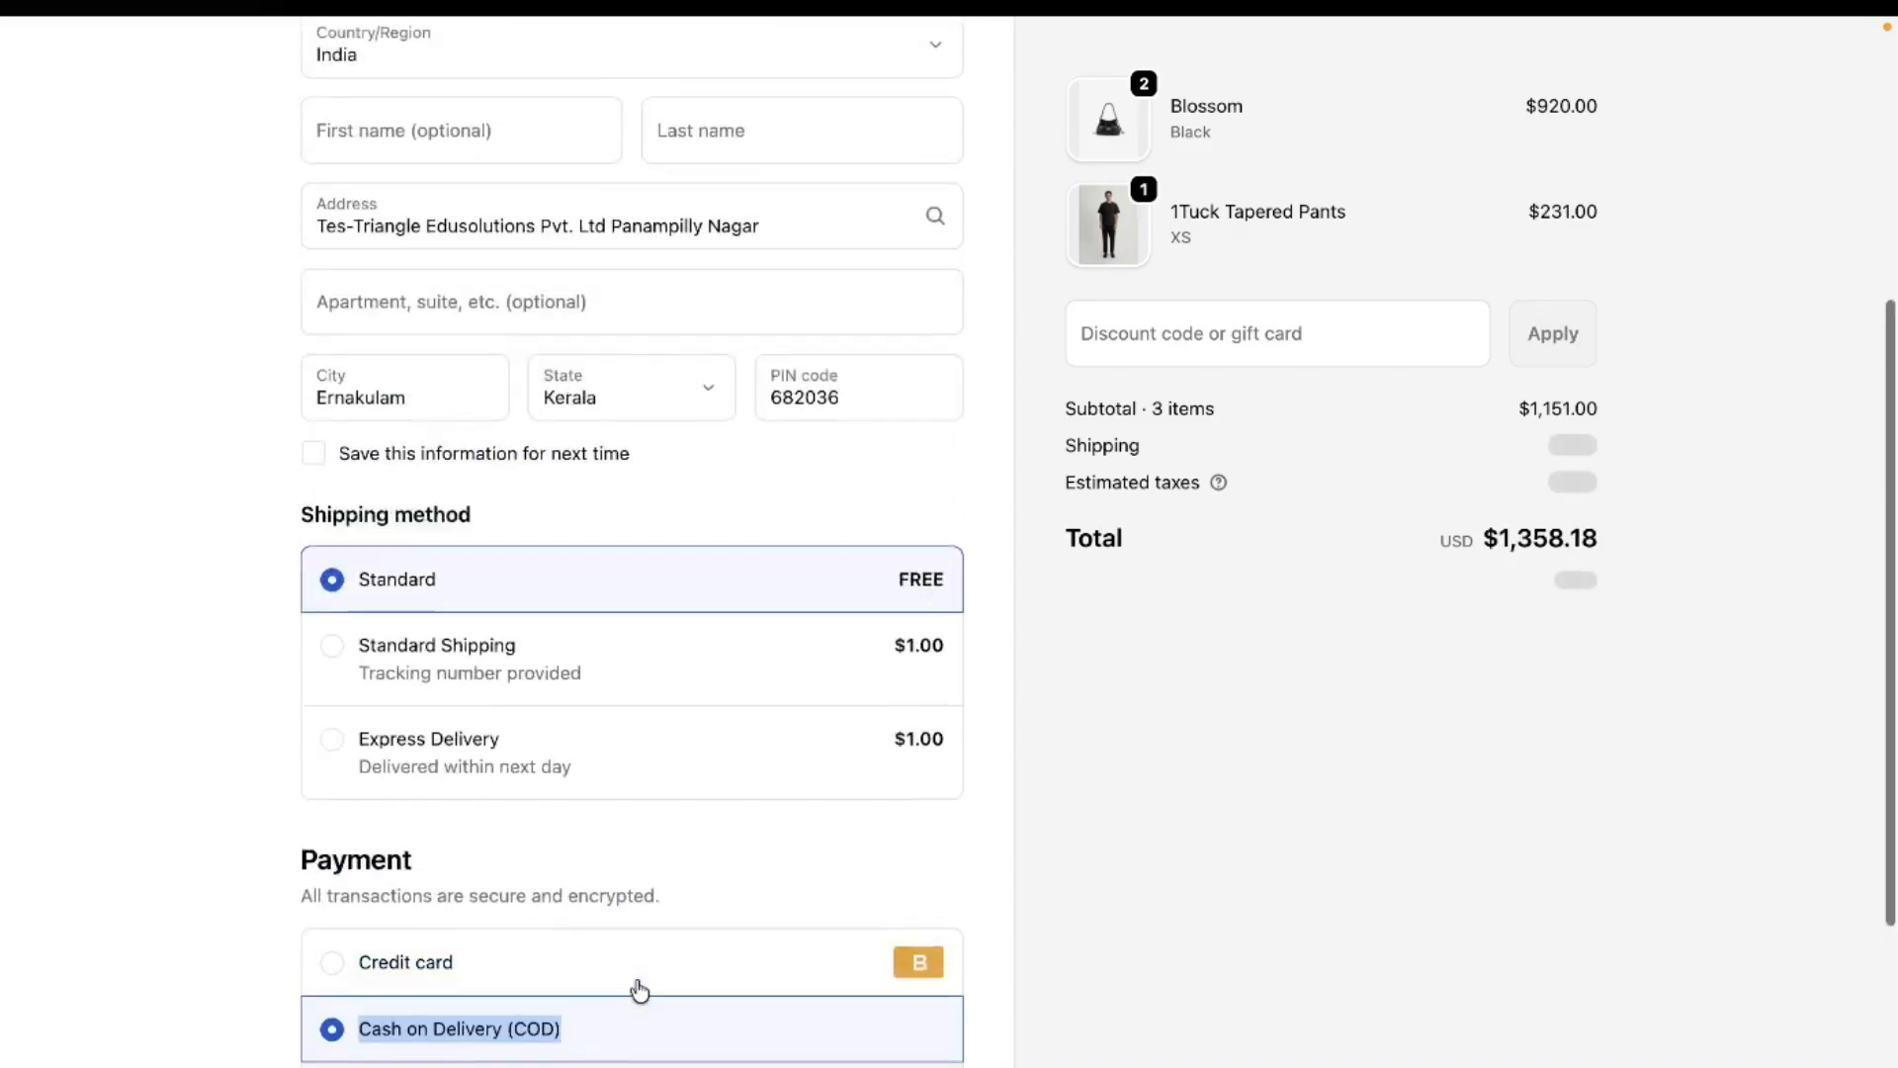
pyautogui.click(498, 573)
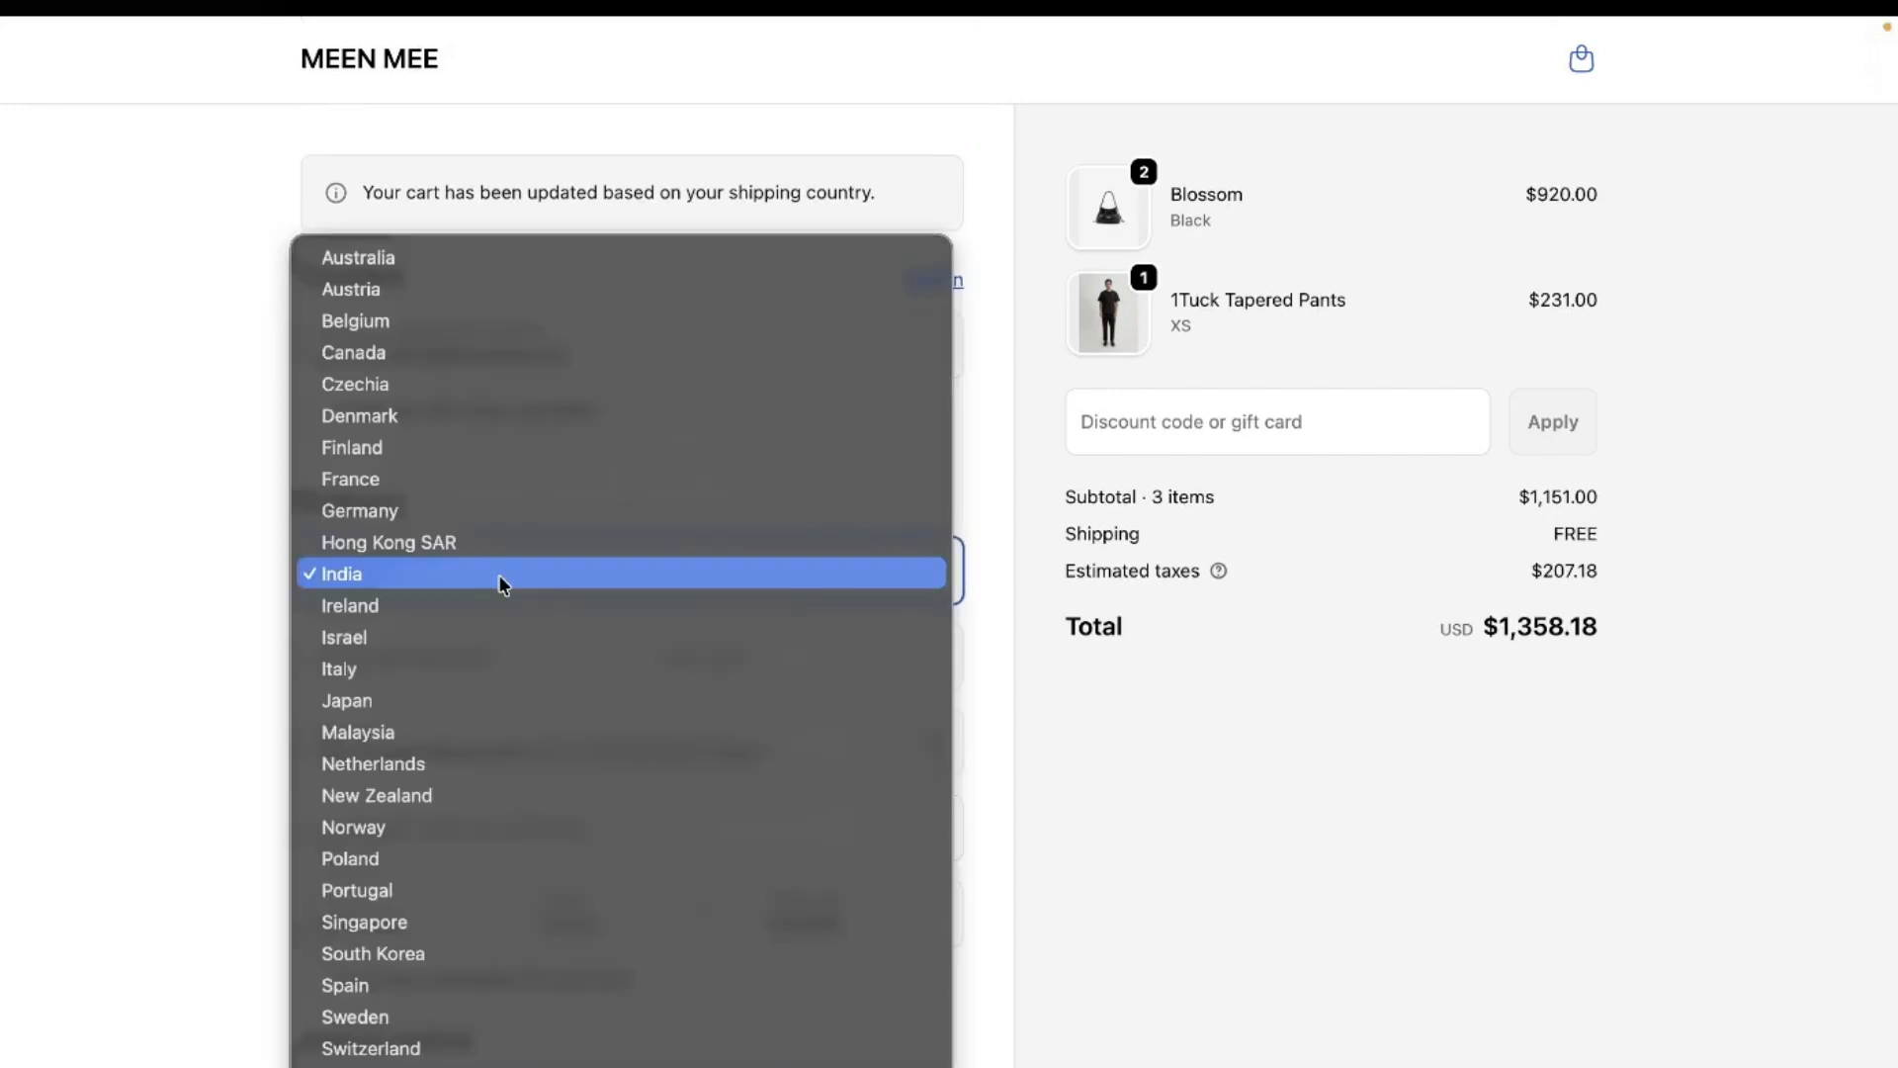
pyautogui.press('Escape')
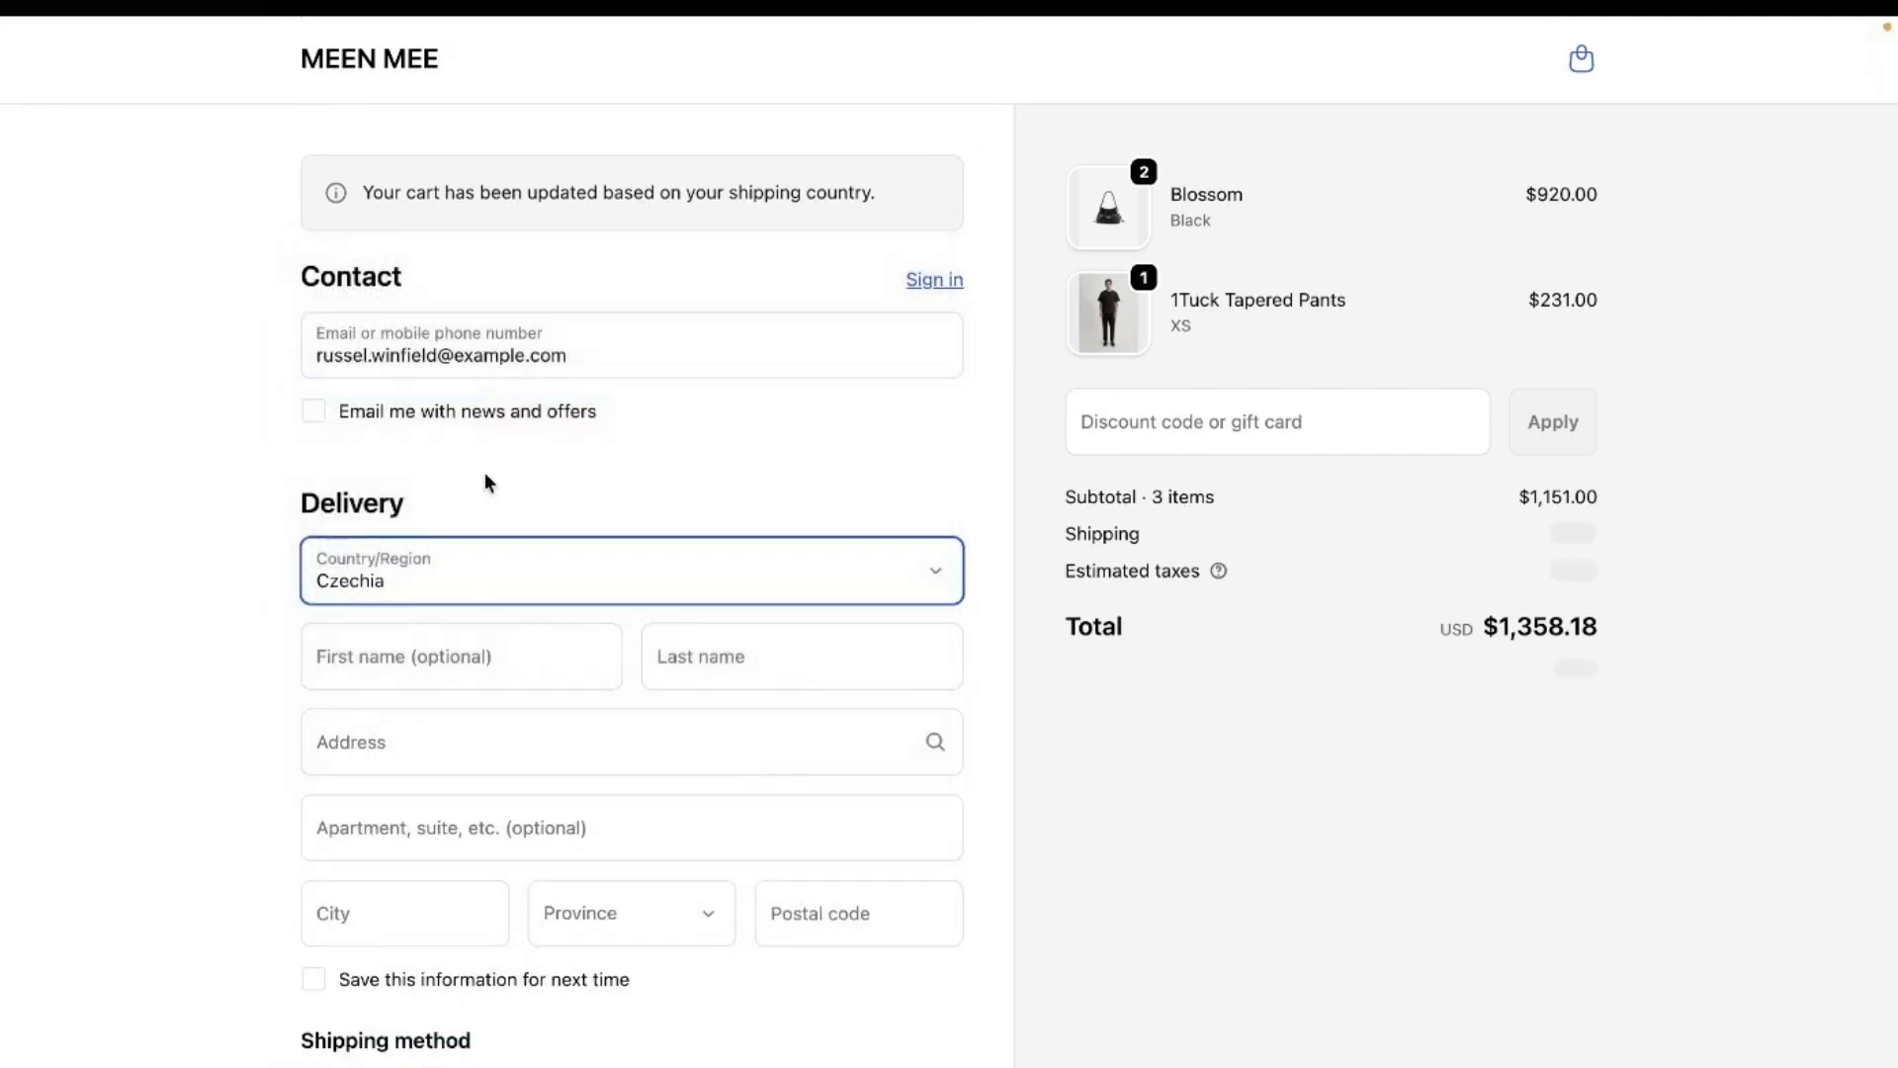
pyautogui.click(437, 573)
pyautogui.click(437, 542)
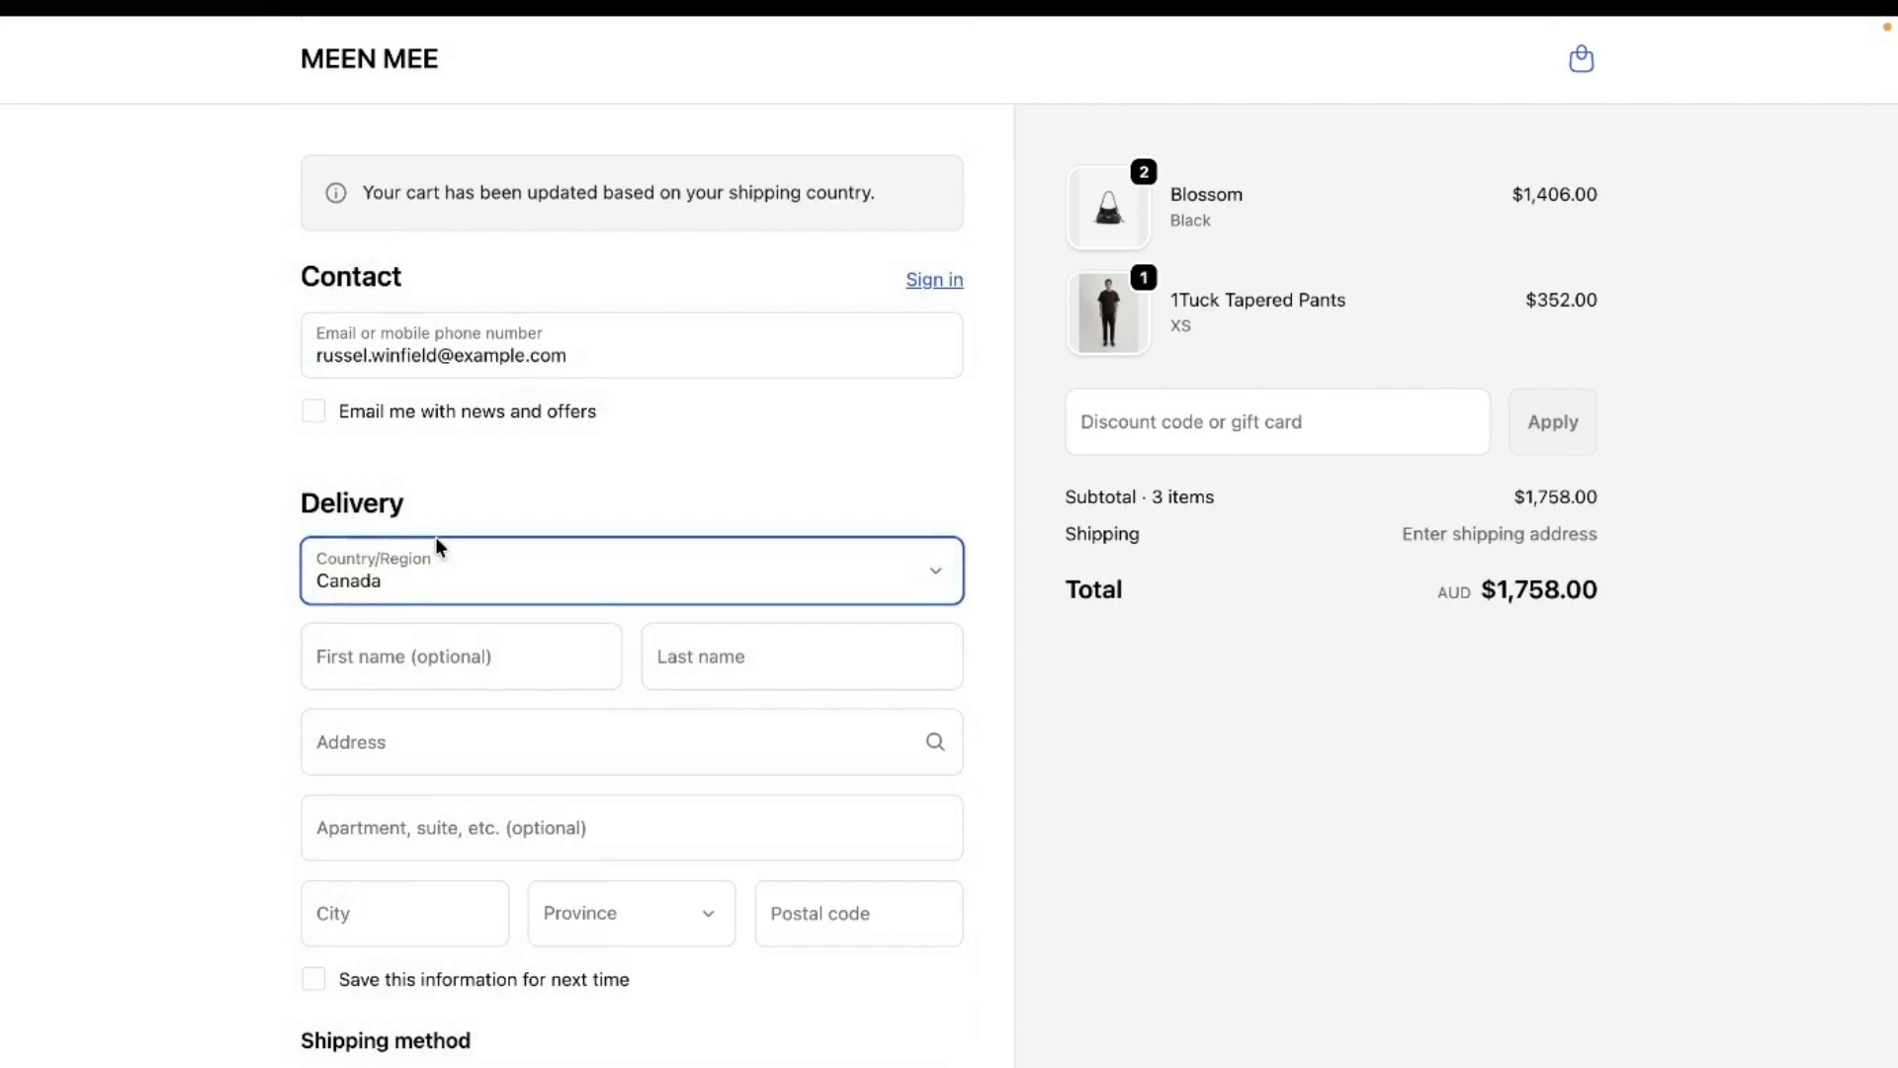
# - Look up TEST in the delivery address field and choose the suggested address in Alberta
pyautogui.scroll(-1, 689, 697)
pyautogui.scroll(-2, 642, 632)
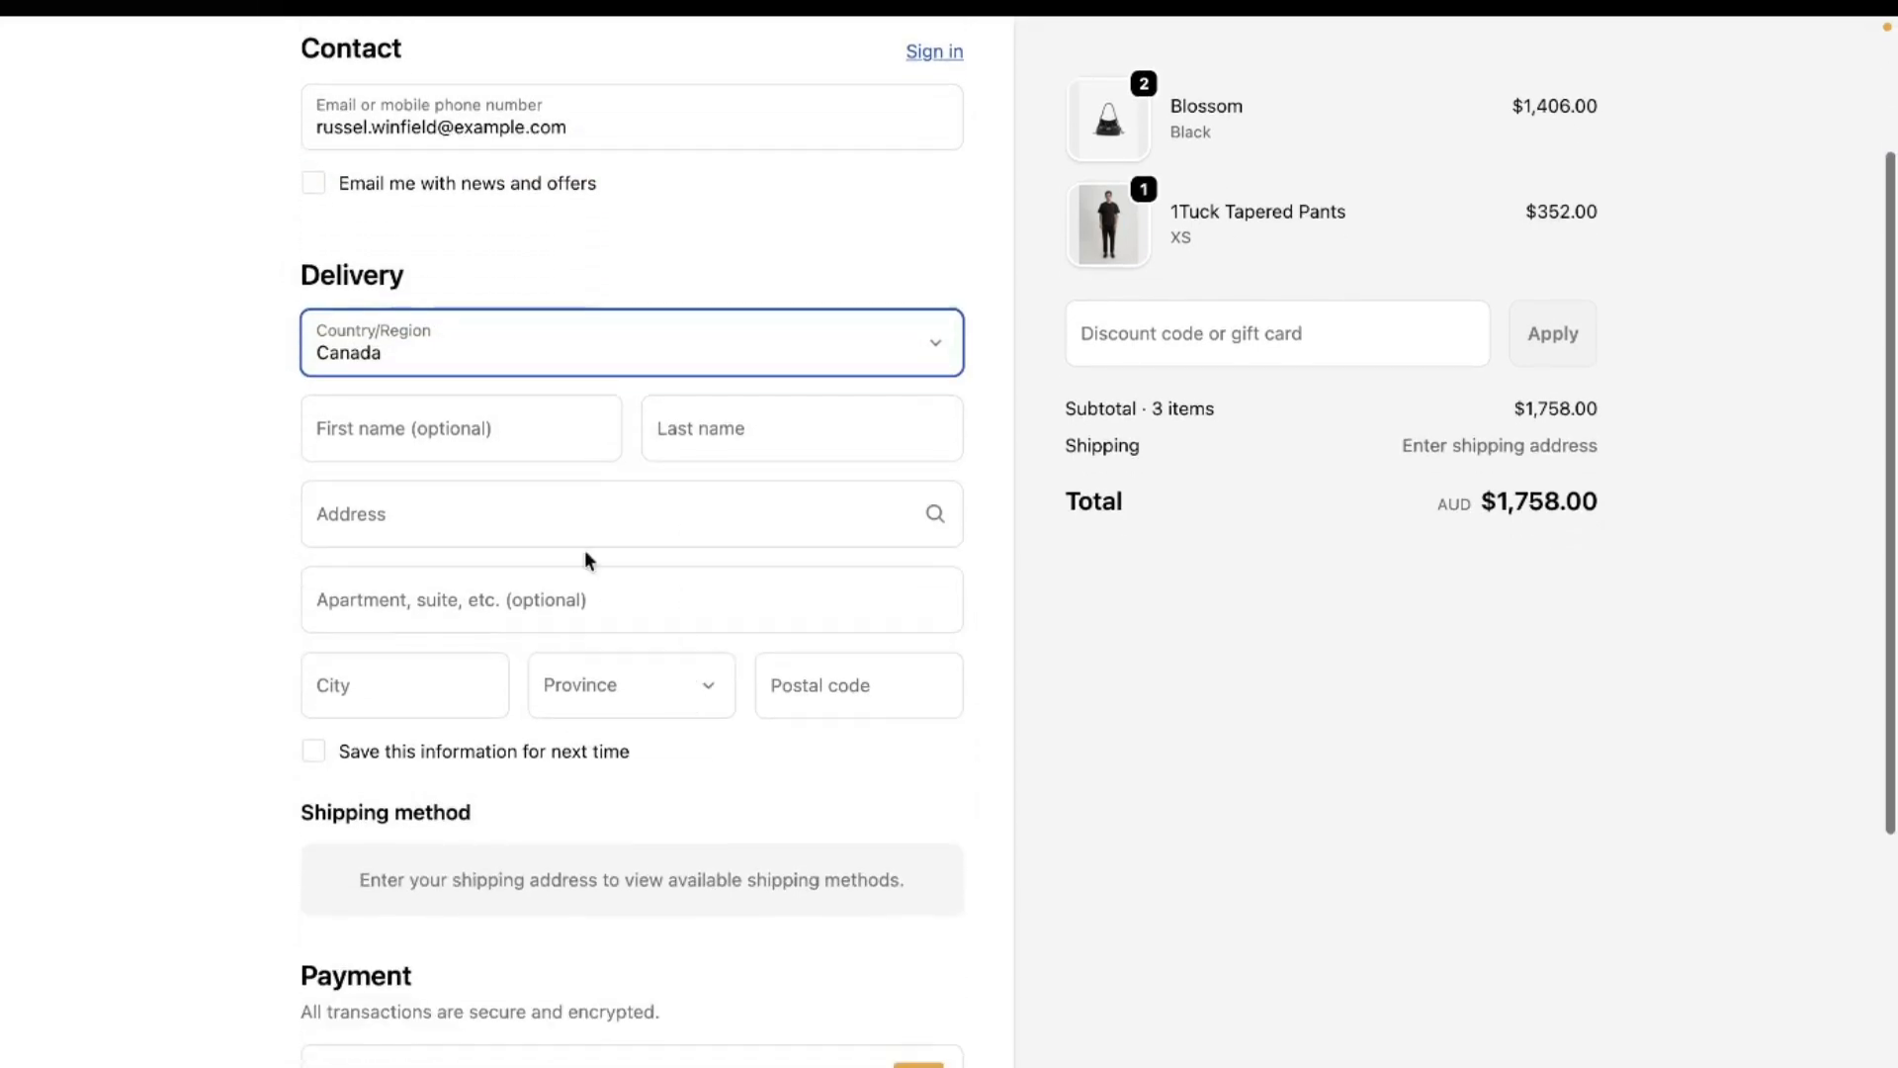
pyautogui.click(589, 524)
pyautogui.write('TEST')
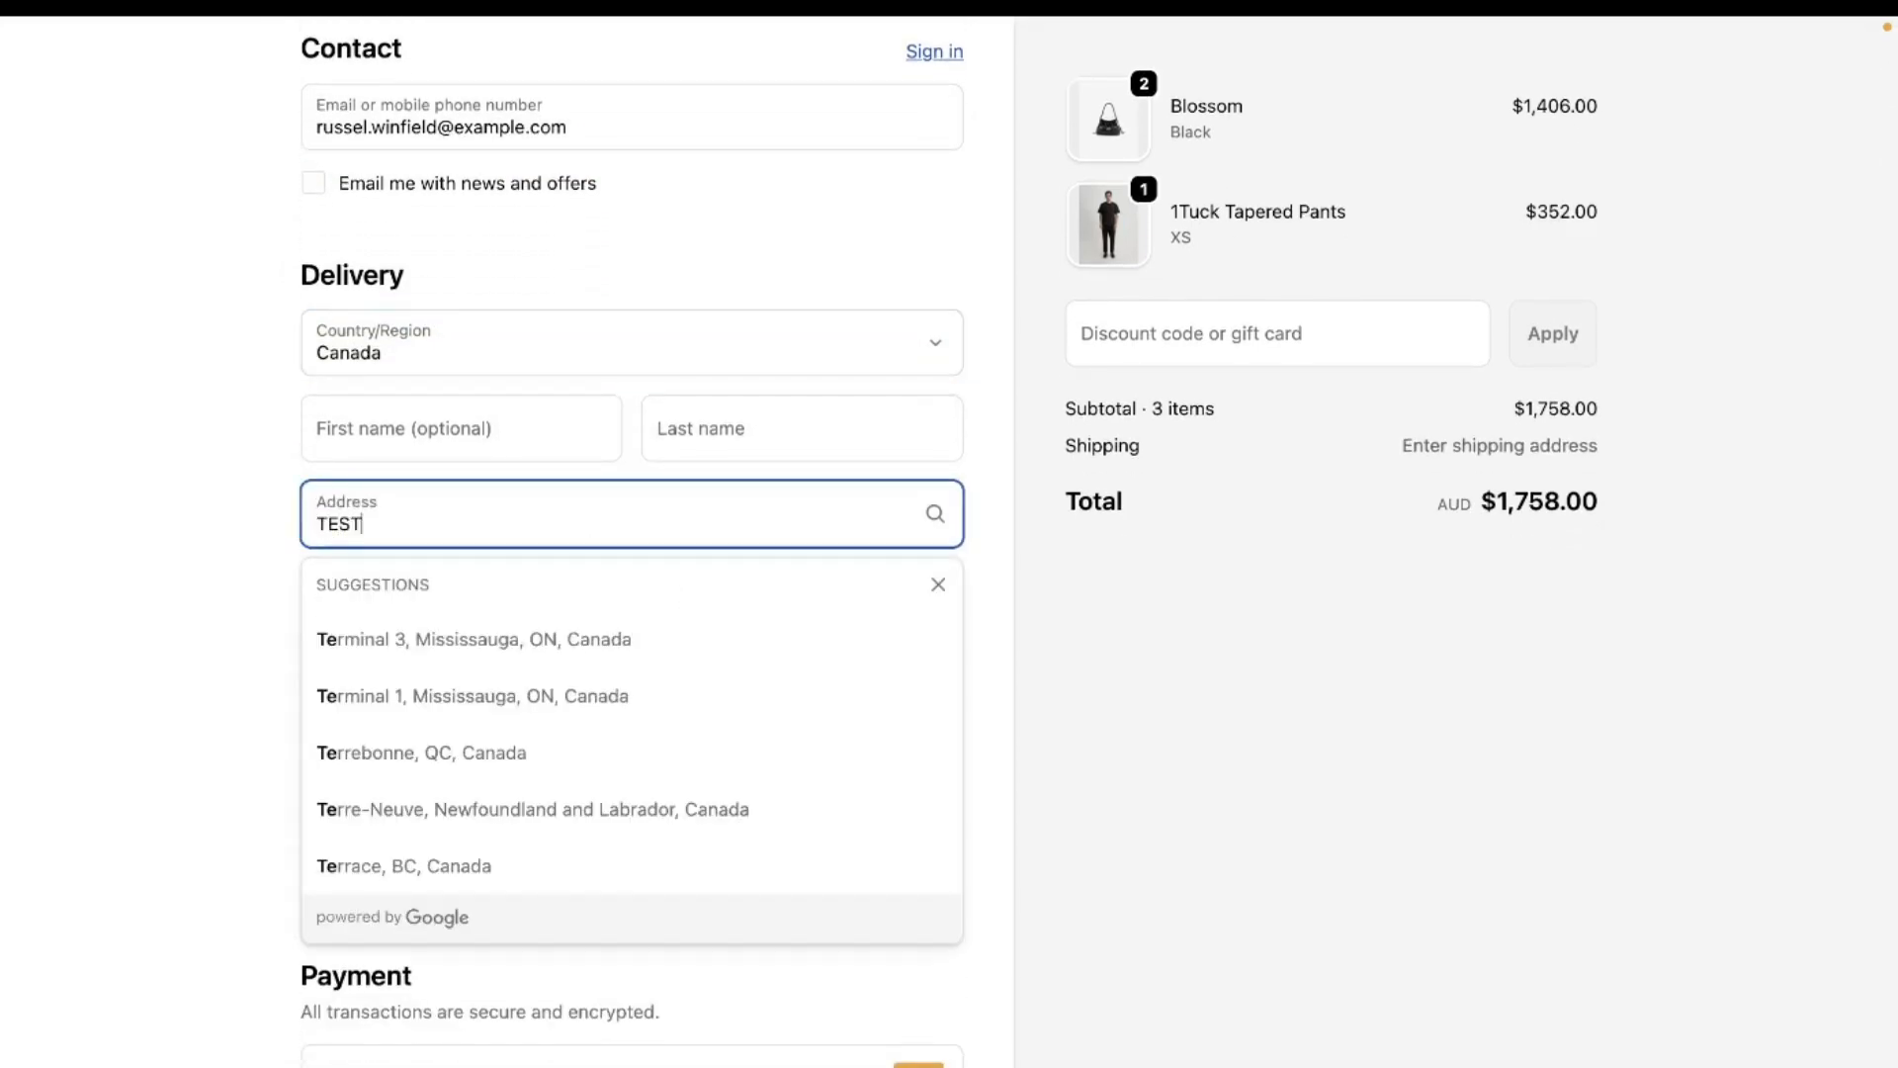
pyautogui.press('Escape')
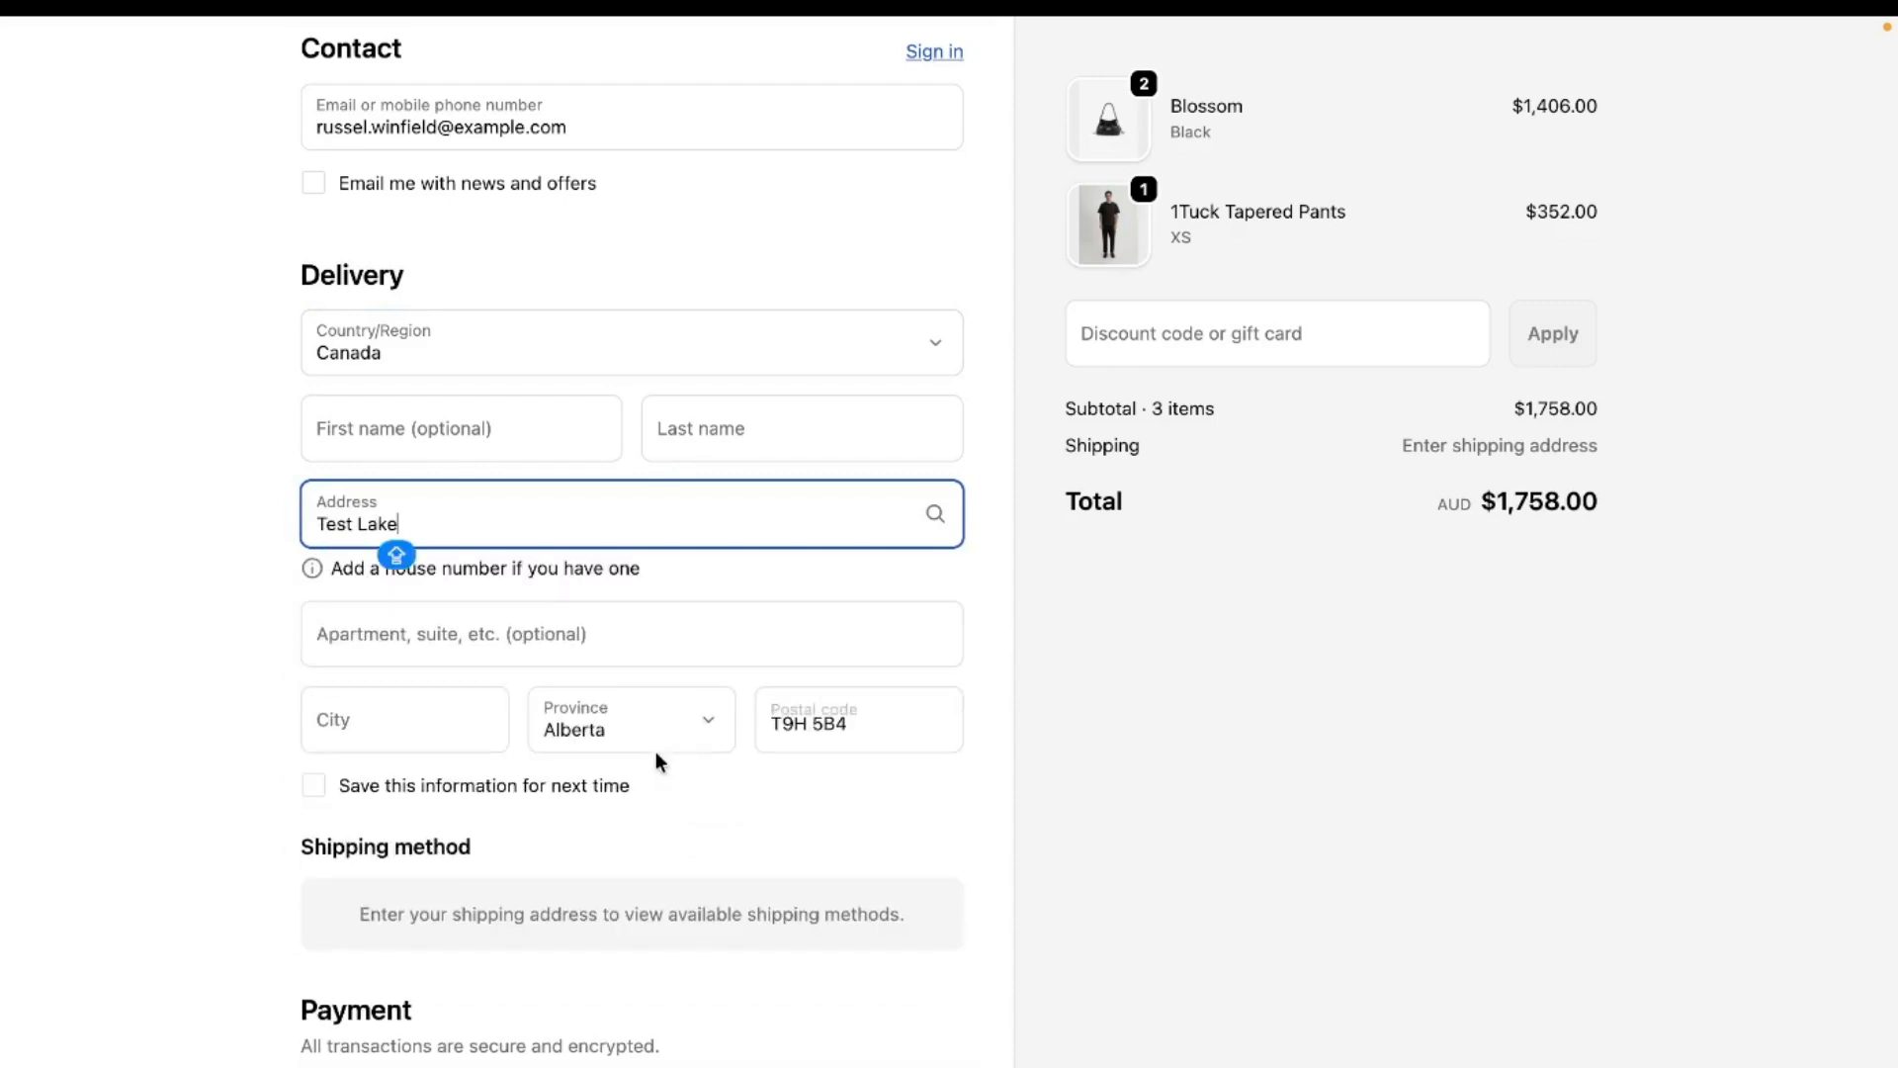
# - Examine the payment methods offered at checkout for the Alberta address
pyautogui.scroll(-5, 670, 763)
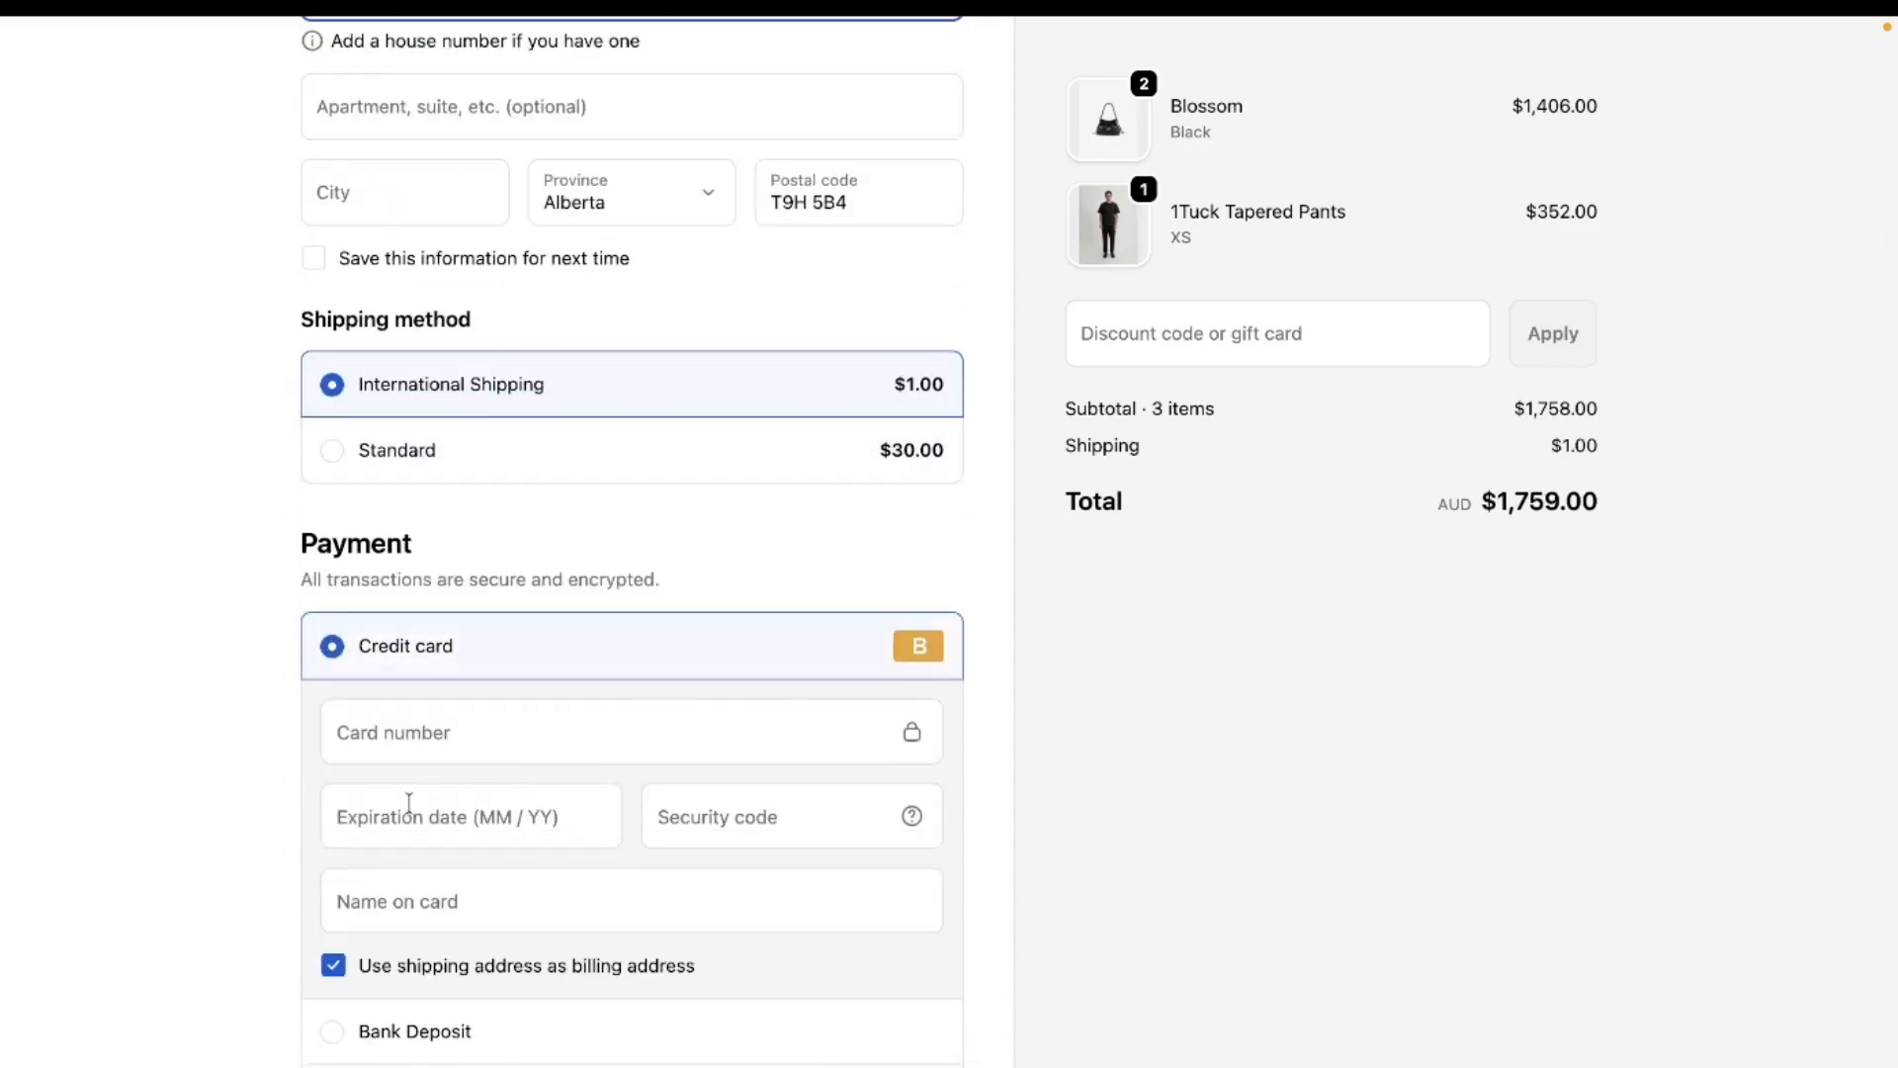
pyautogui.scroll(-2, 518, 774)
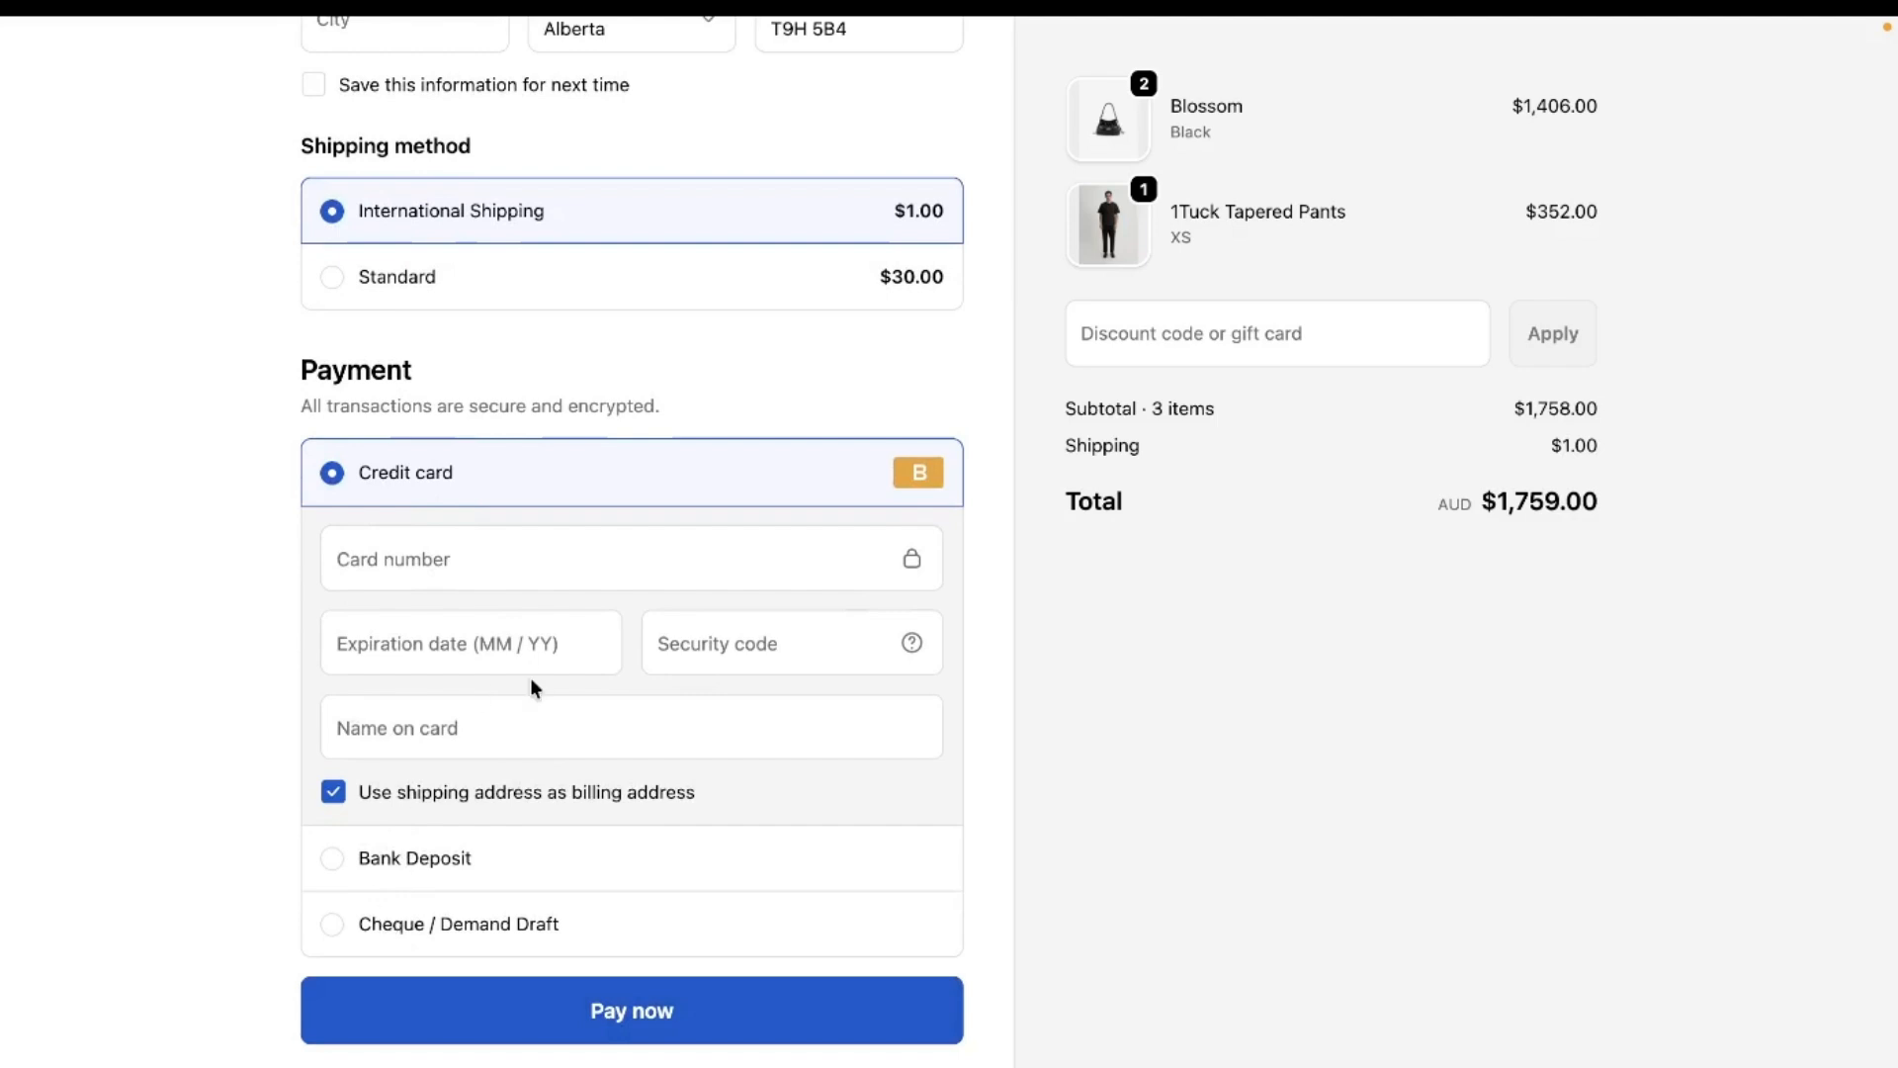
pyautogui.scroll(6, 530, 679)
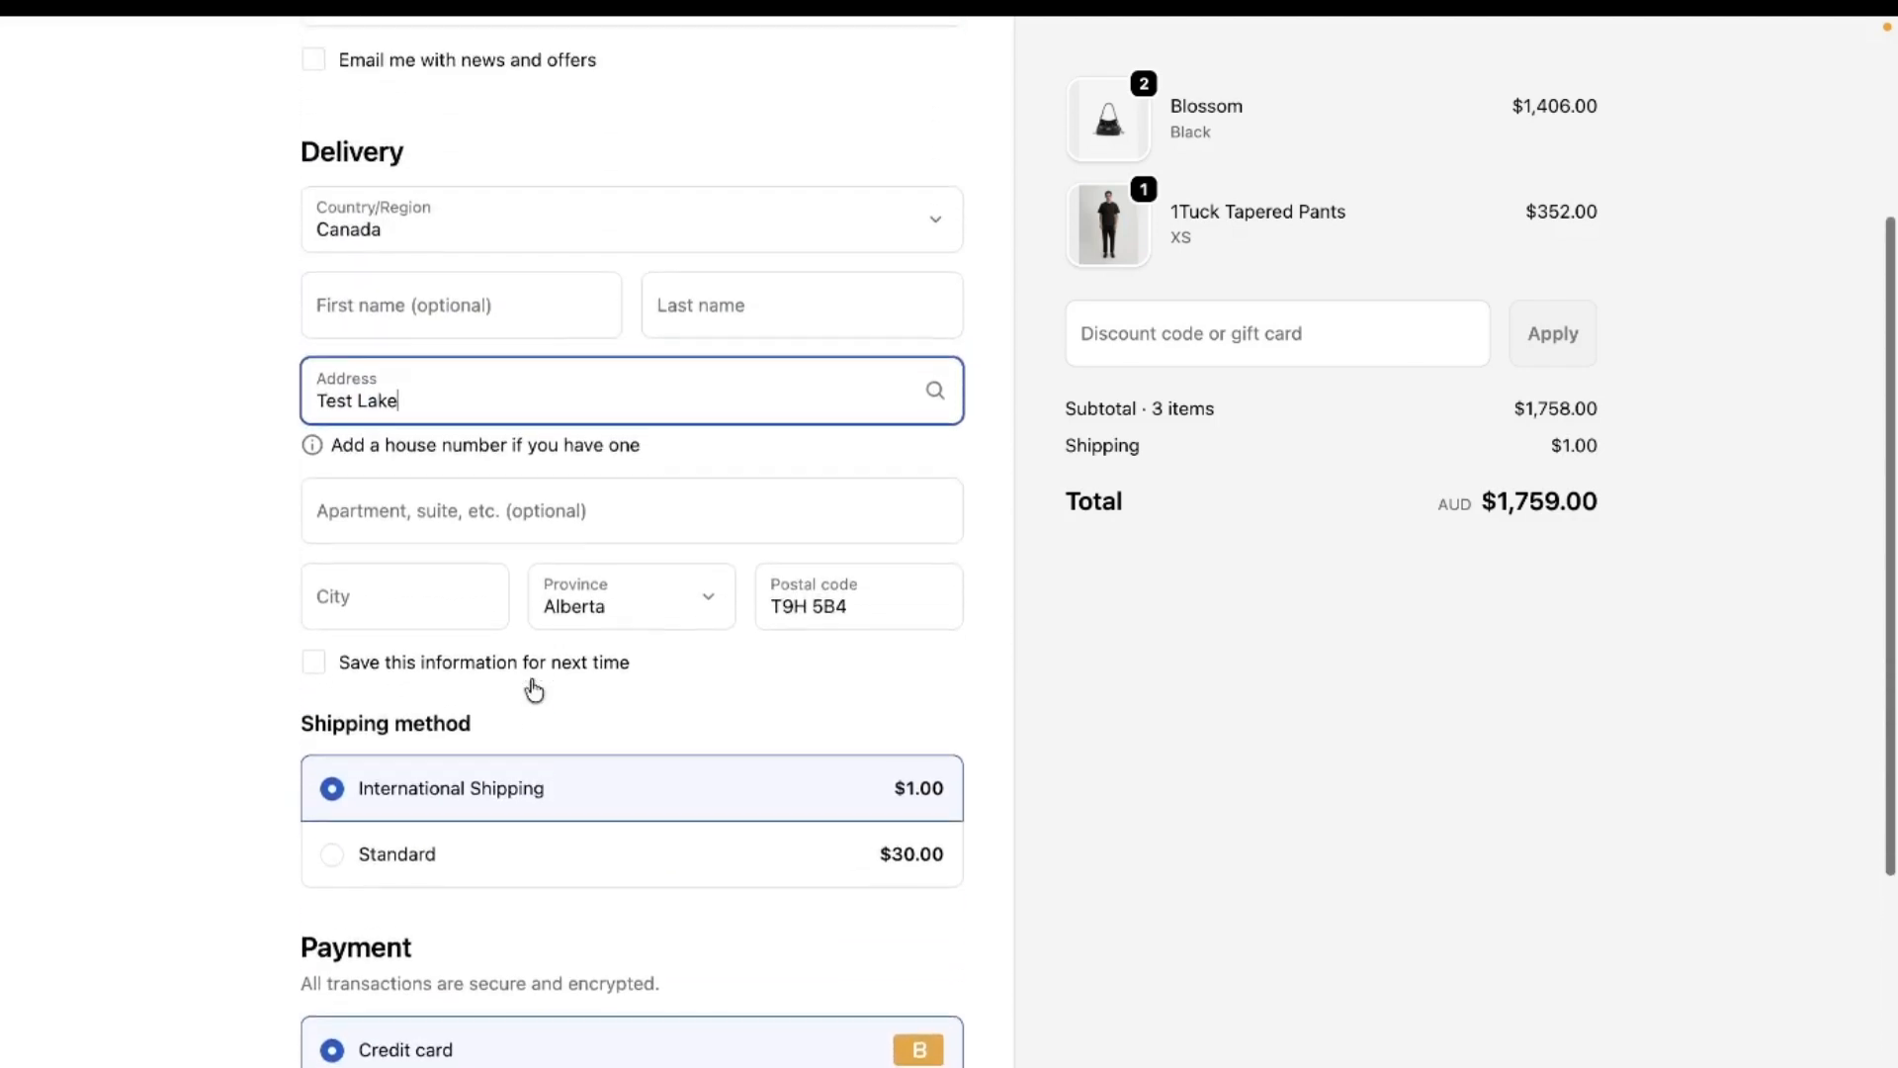
pyautogui.scroll(1, 534, 690)
pyautogui.press('capslock')
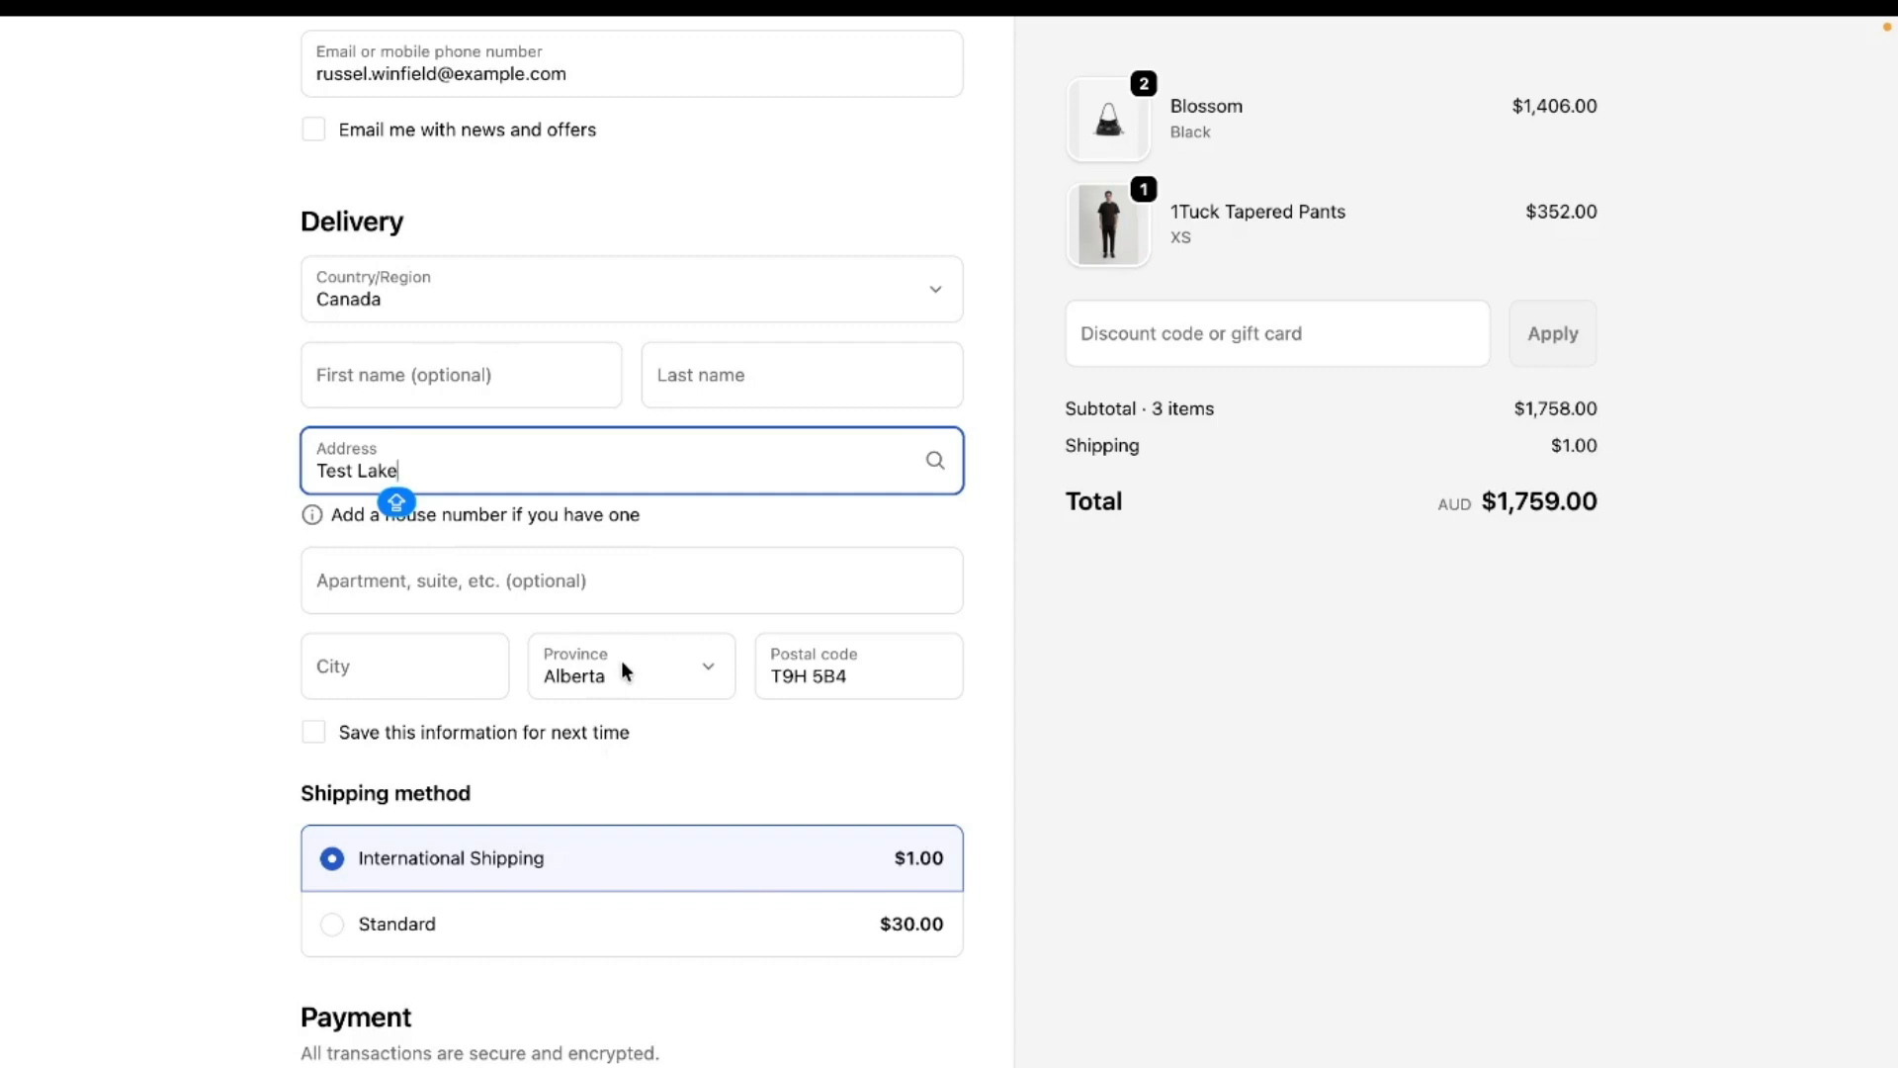
pyautogui.scroll(3, 648, 581)
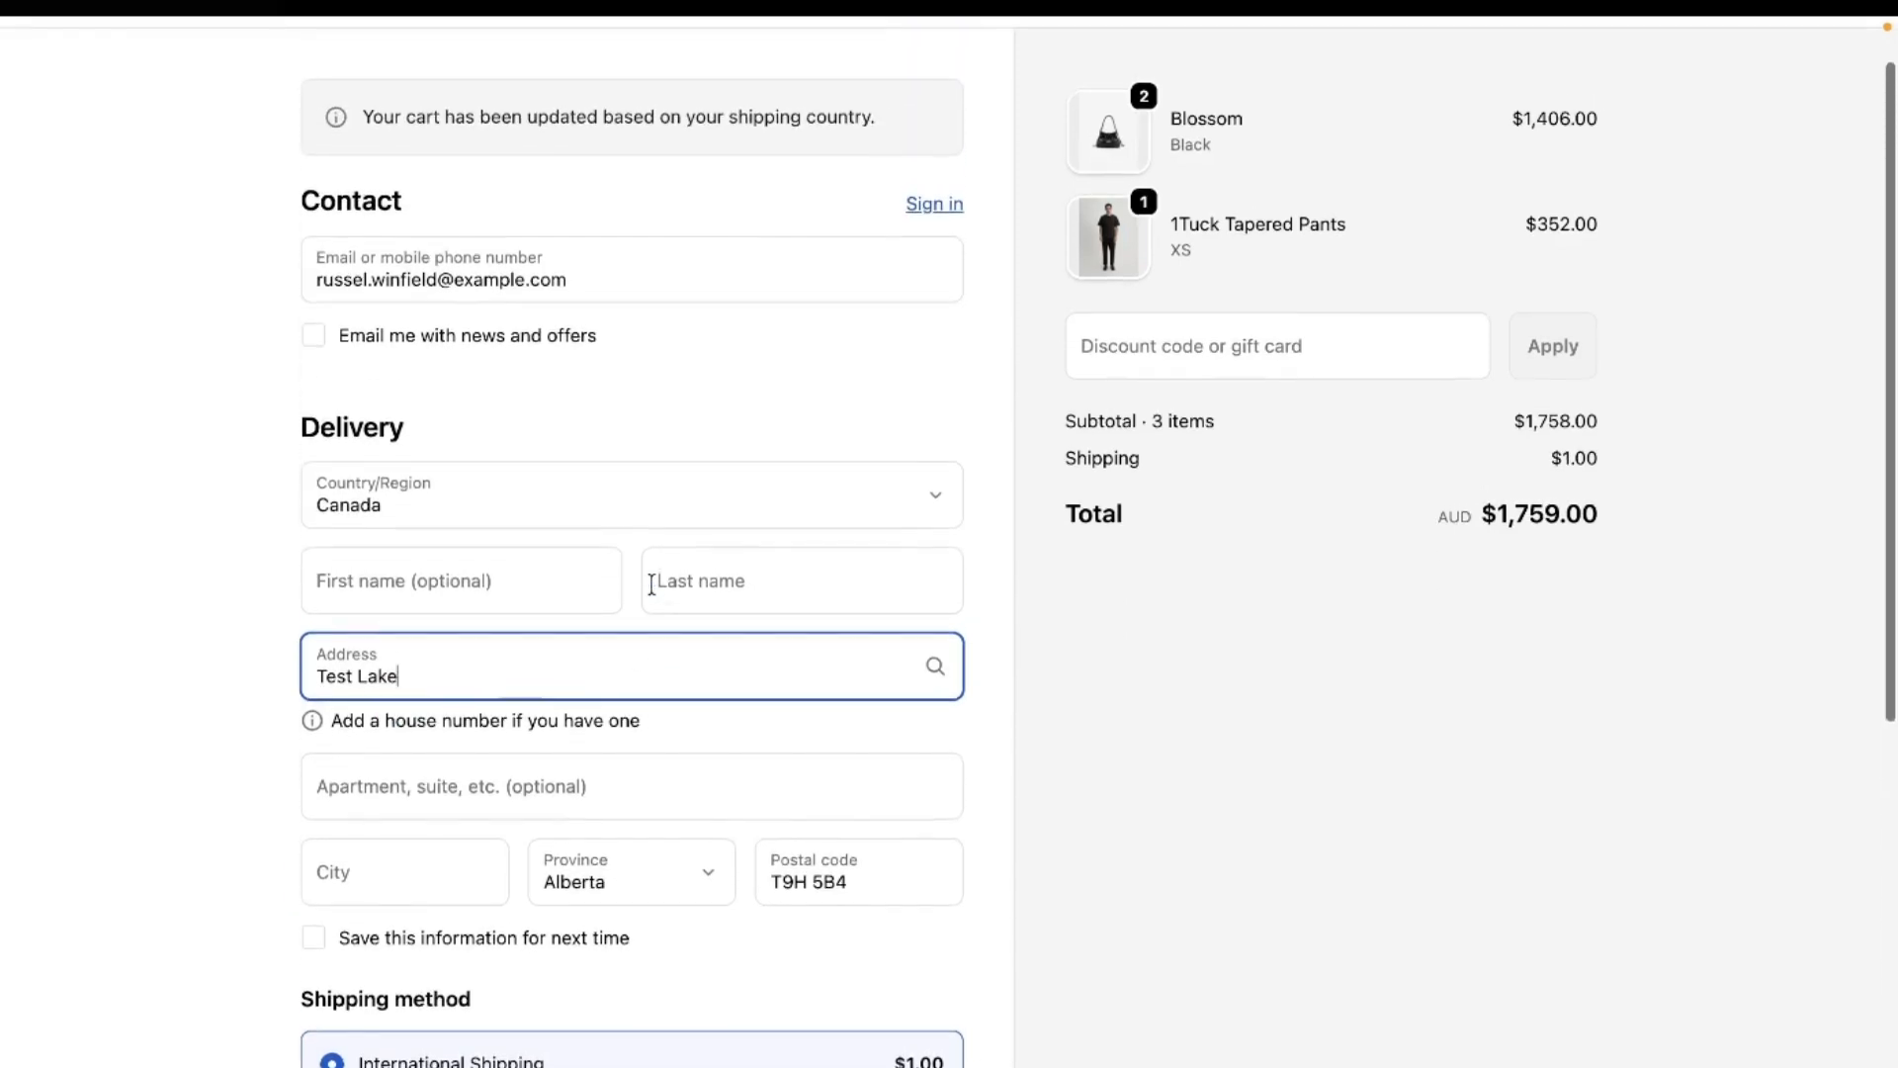
pyautogui.scroll(2, 651, 585)
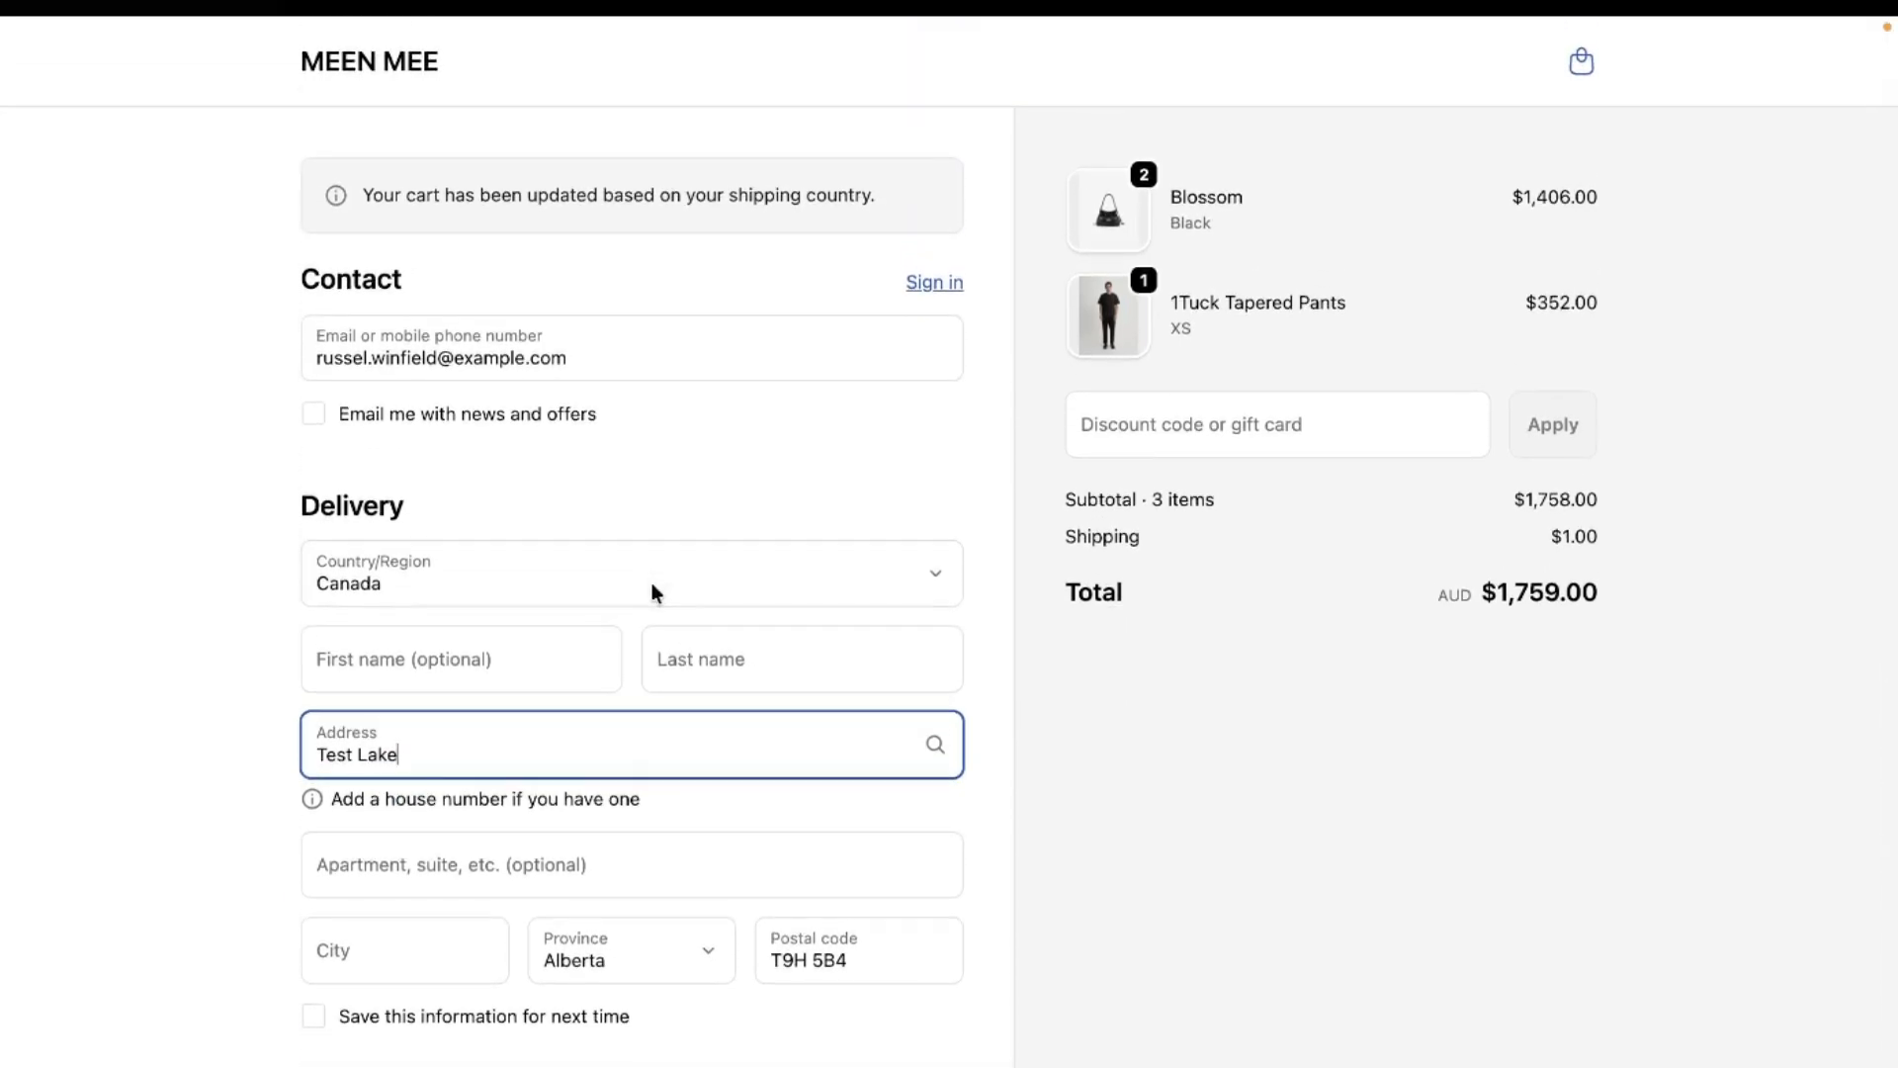
pyautogui.press('capslock')
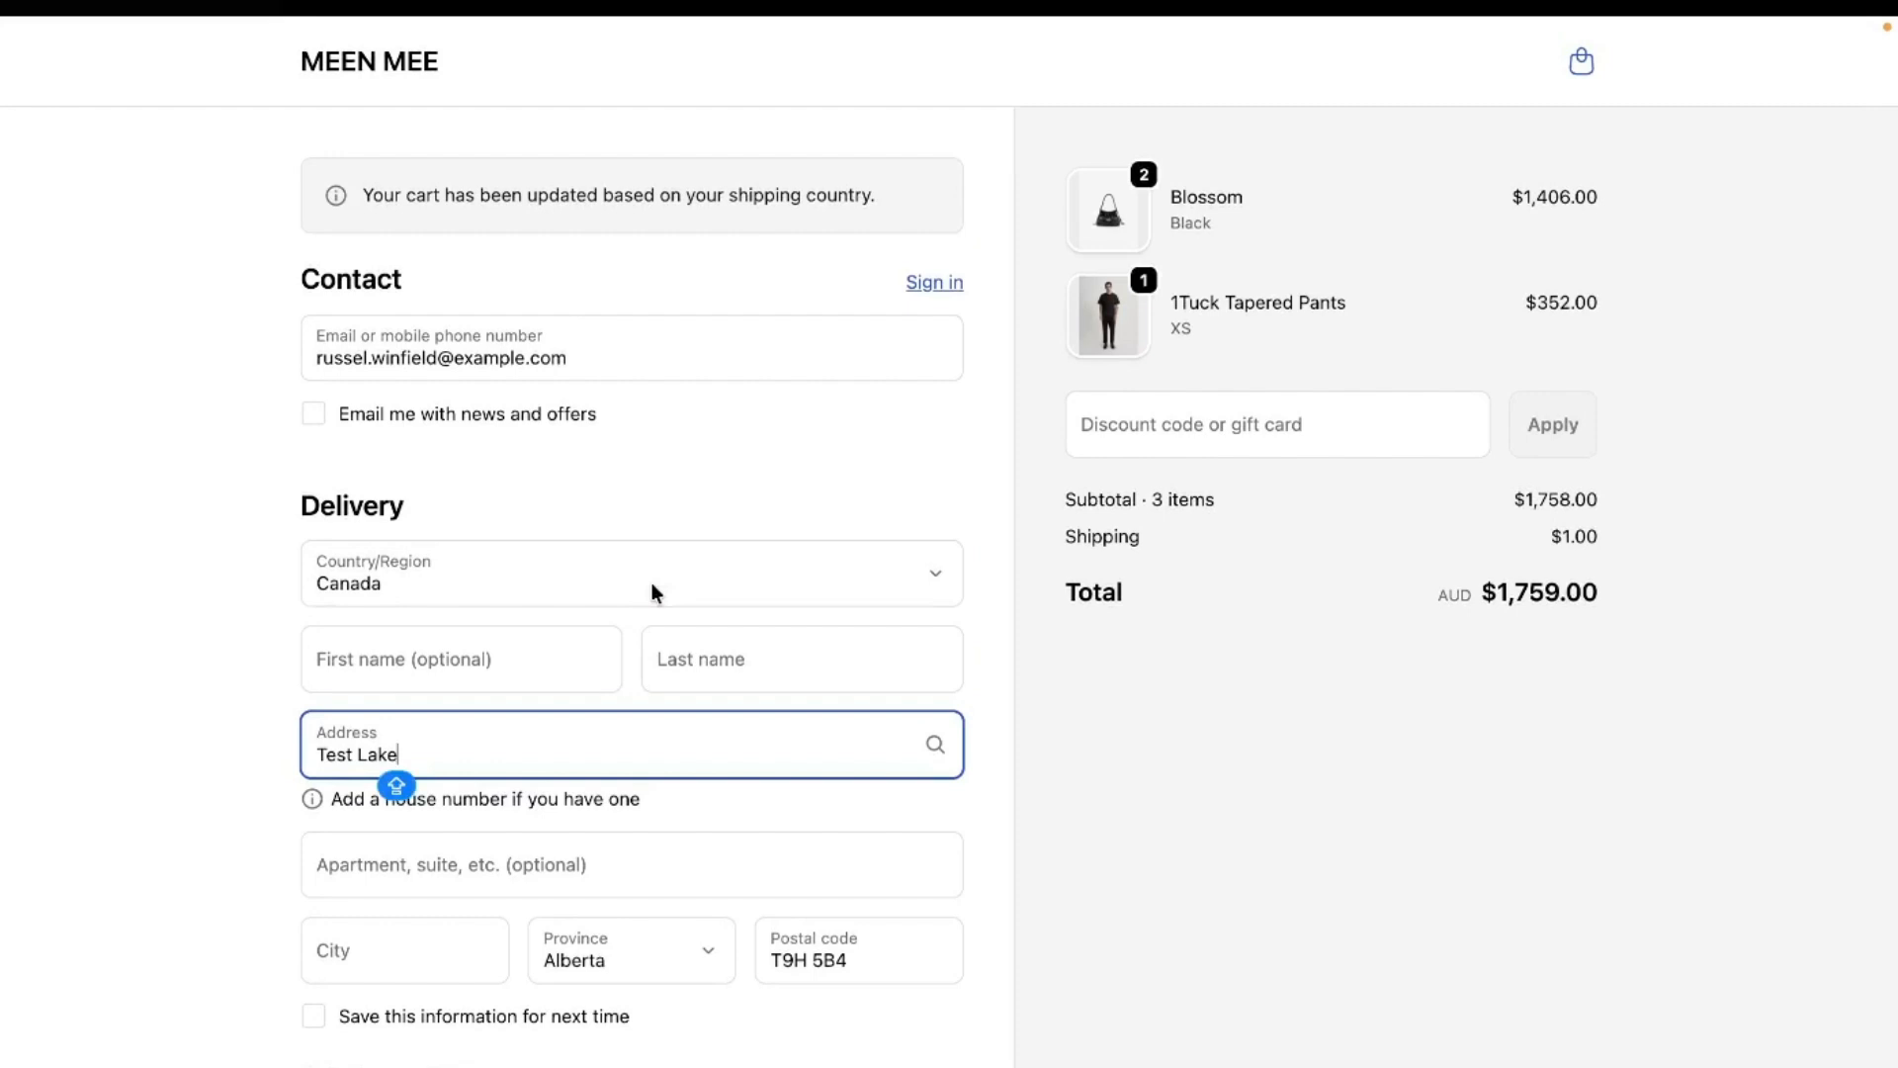